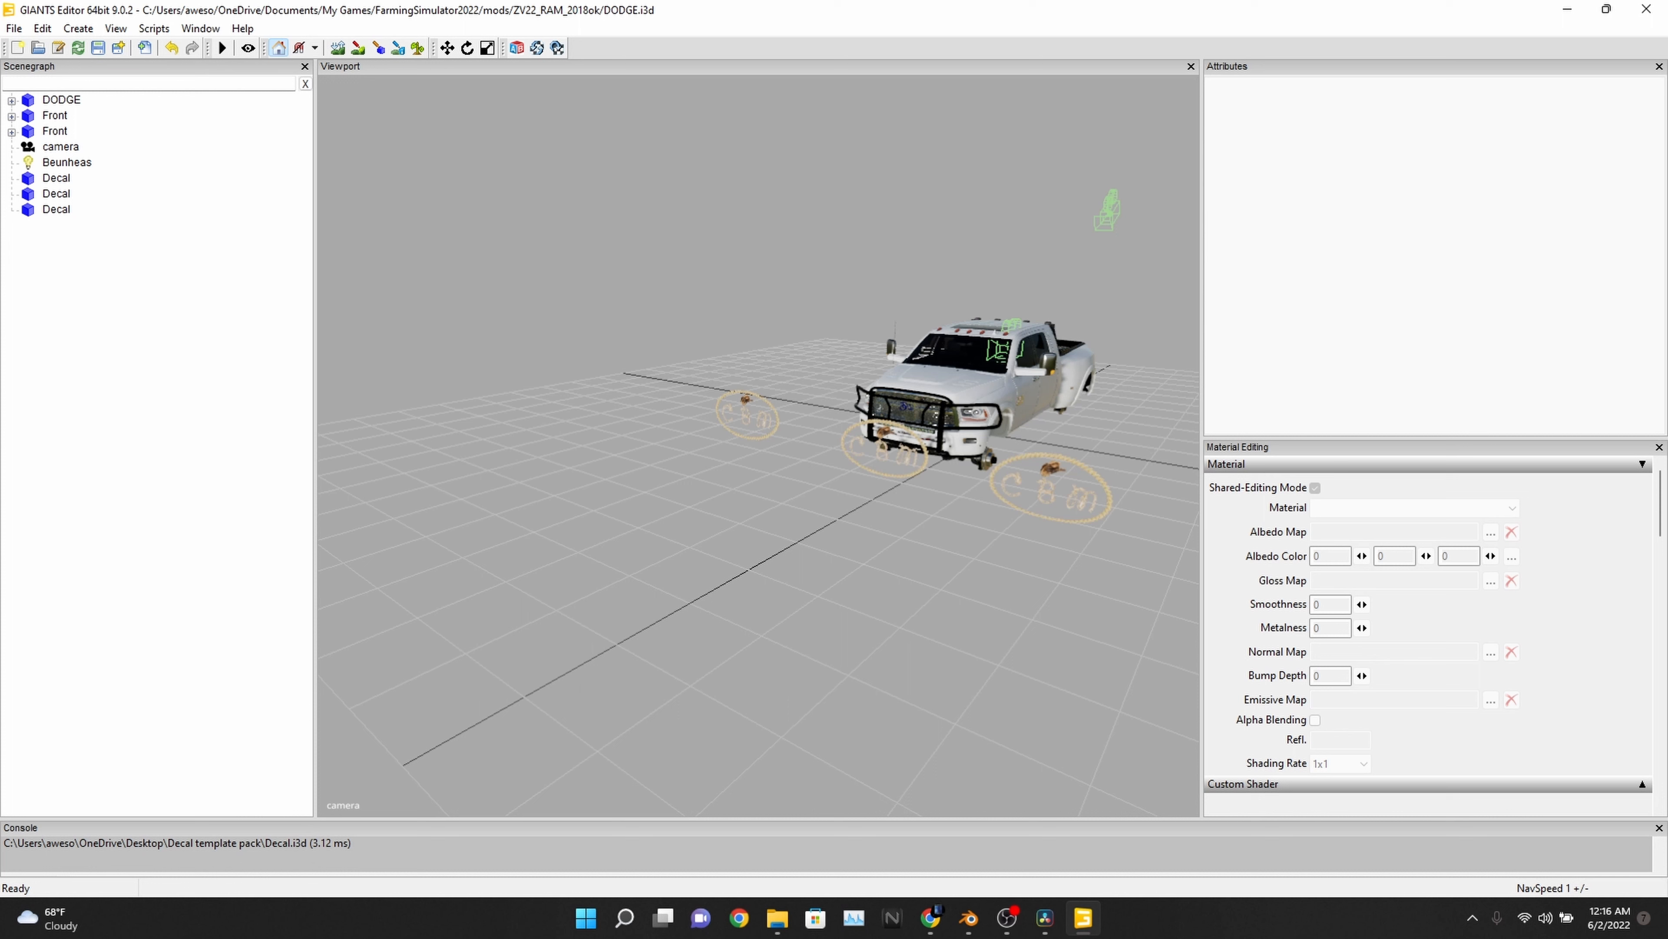
# - Delete the Beunheas light from the scene
pyautogui.click(66, 162)
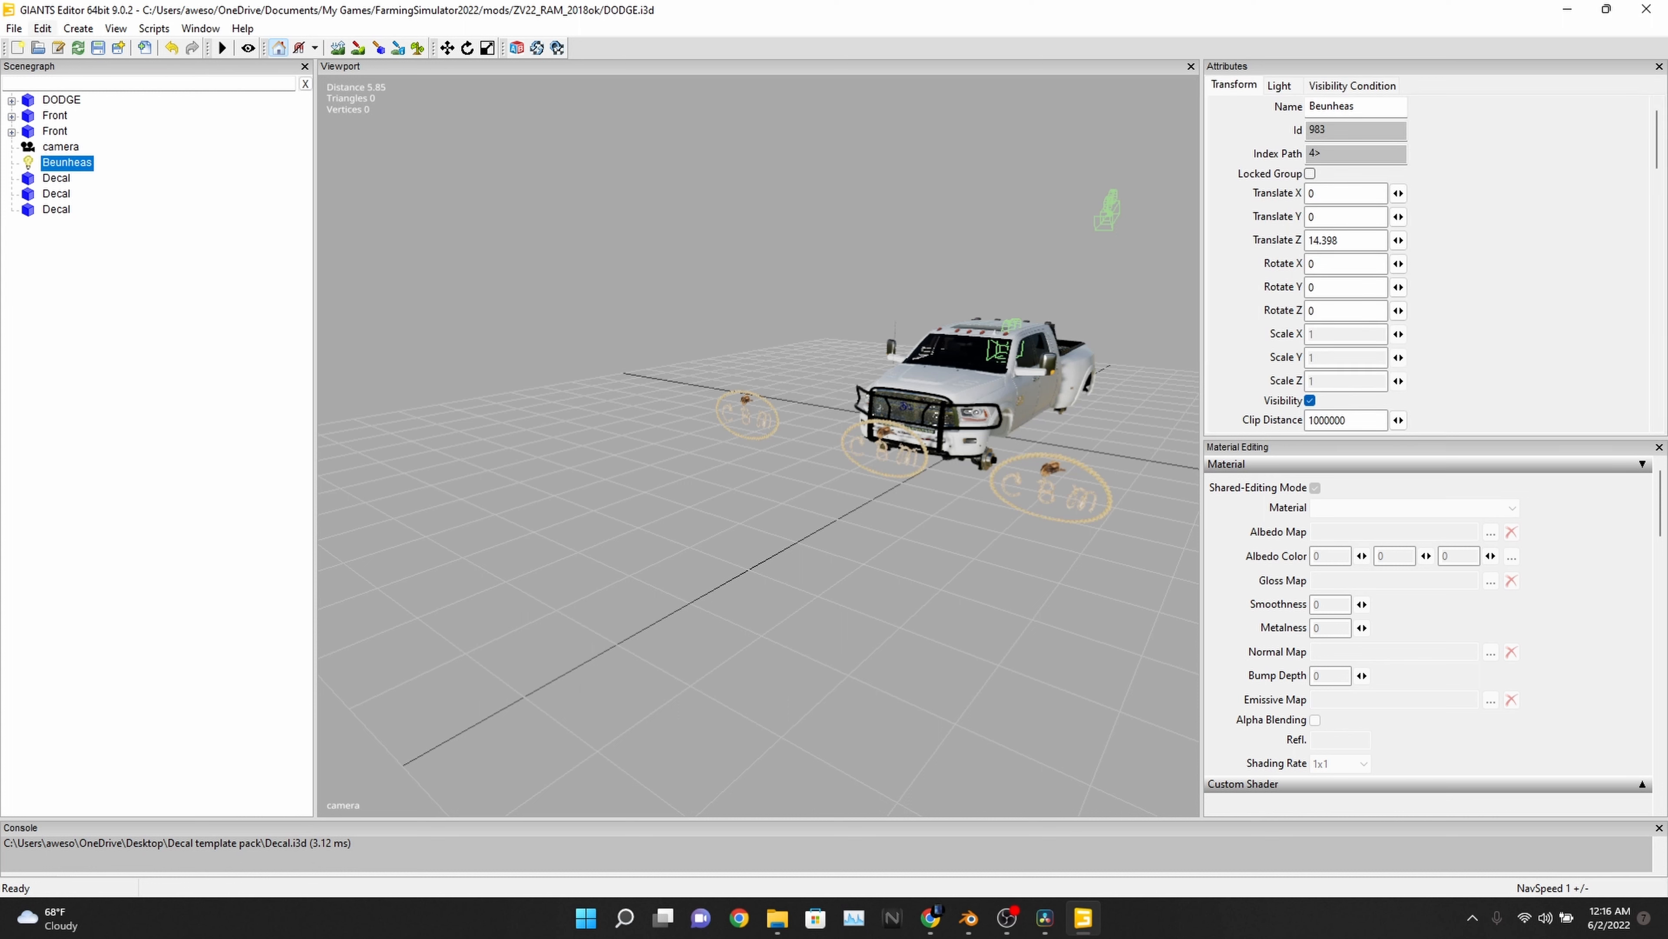
pyautogui.click(42, 29)
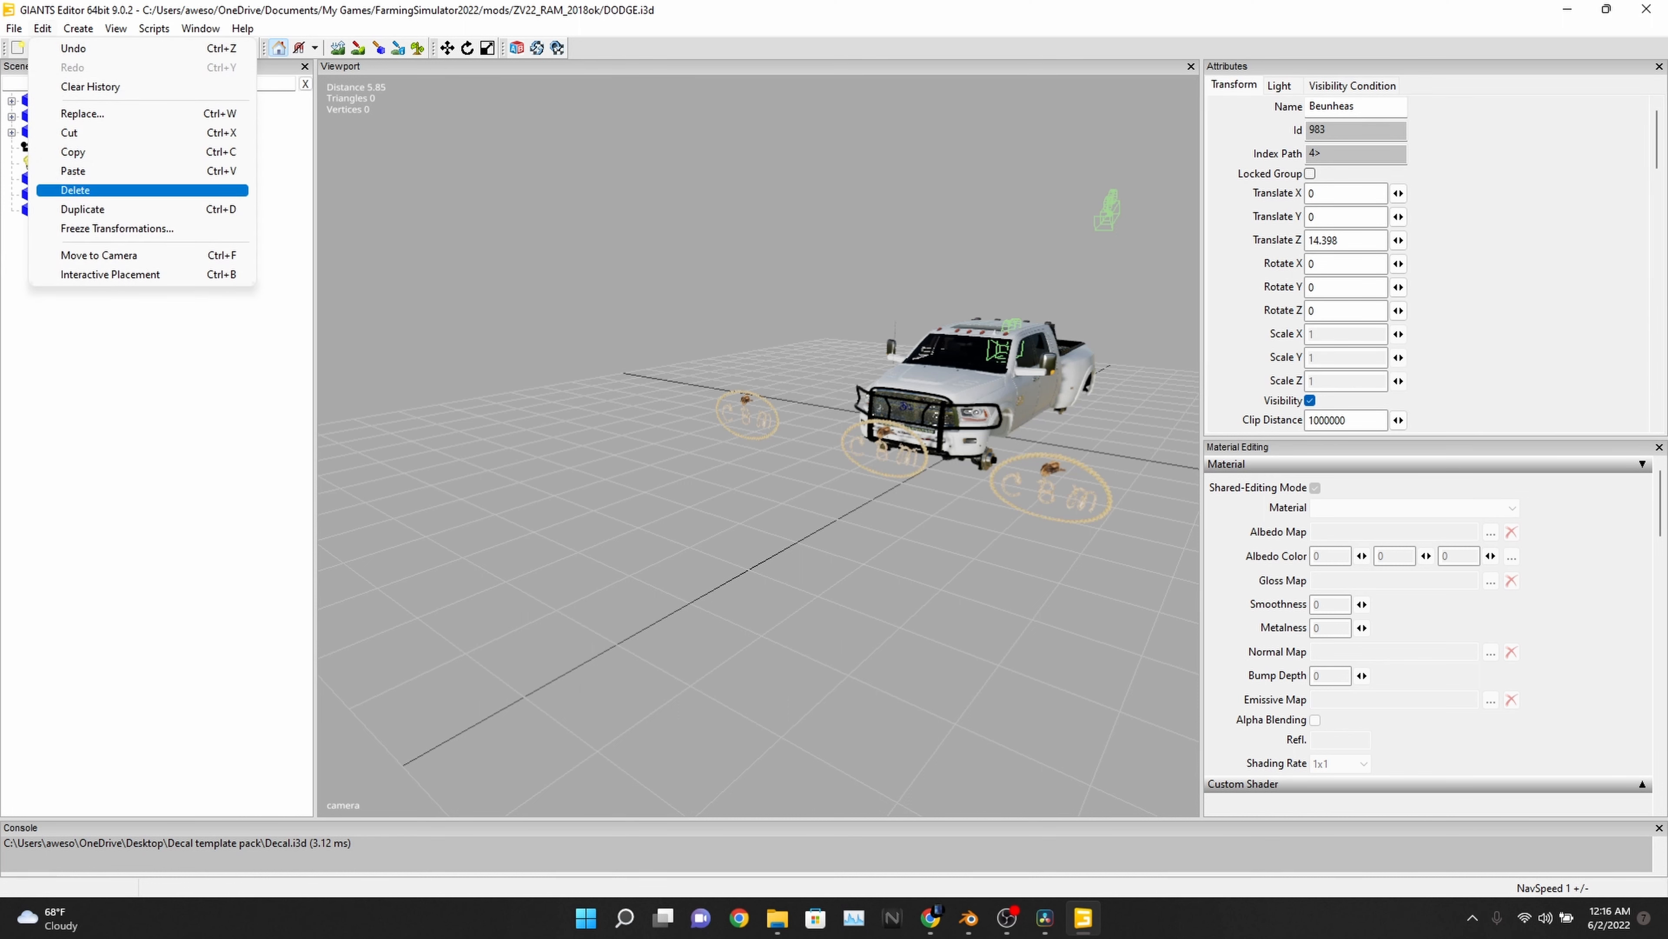
pyautogui.click(75, 190)
# - Delete the second and third Decal objects, keeping only the first one
pyautogui.keyDown('alt'); pyautogui.moveTo(759, 446); pyautogui.dragTo(920, 394); pyautogui.keyUp('alt')
pyautogui.scroll(-5, 759, 446)
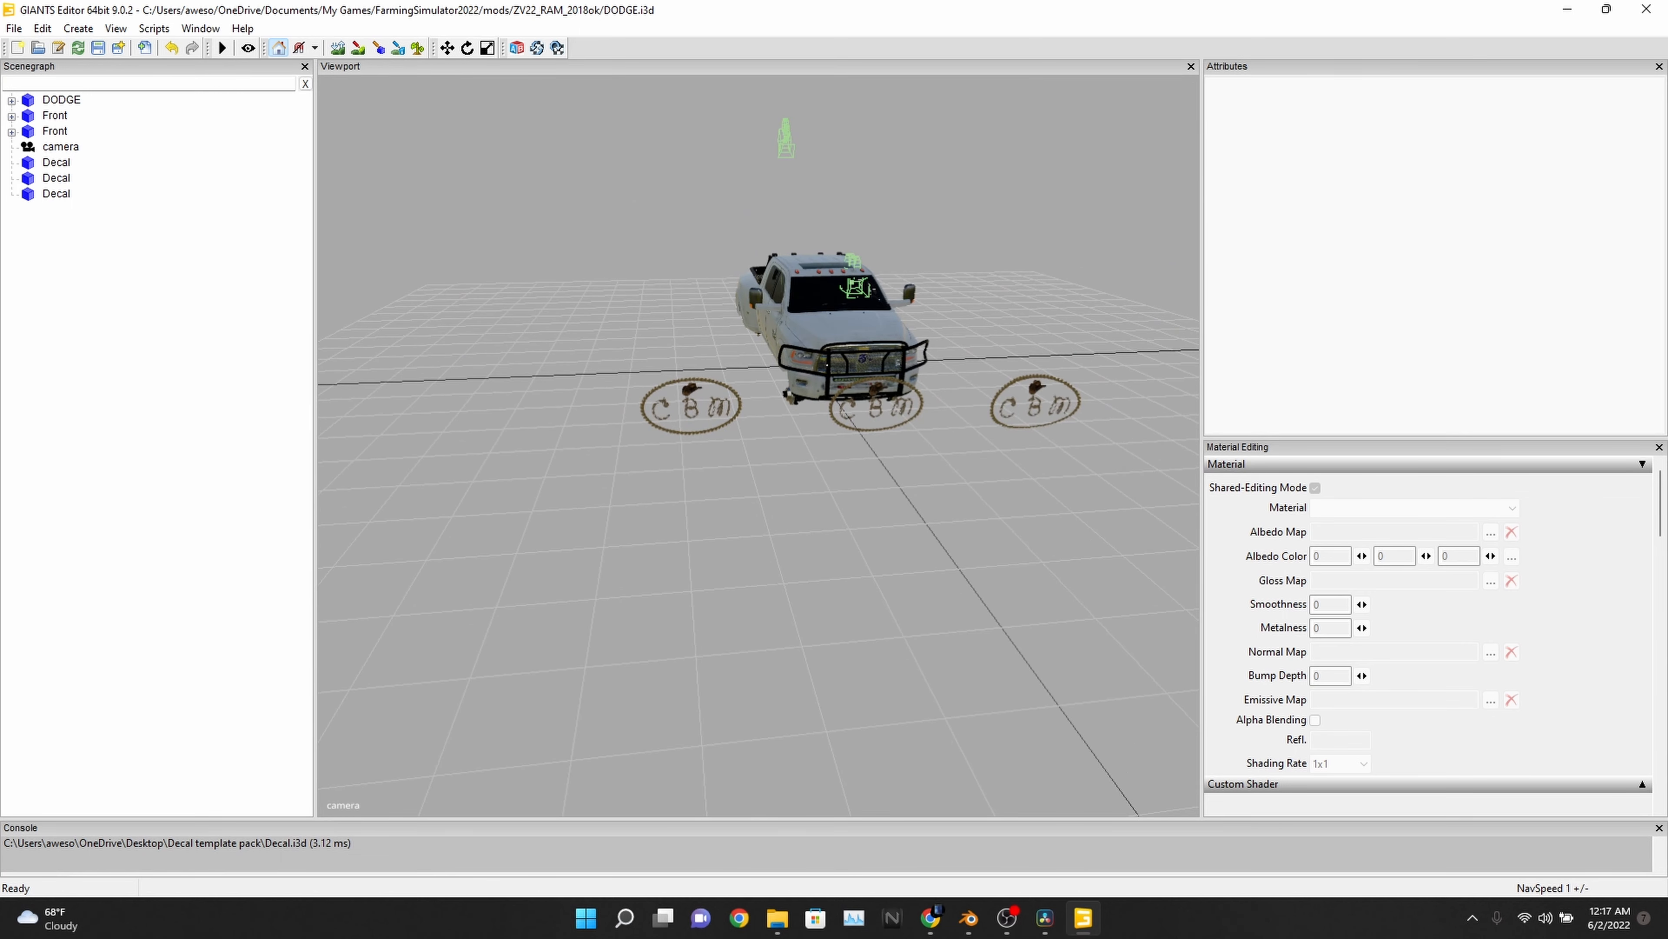
pyautogui.click(56, 178)
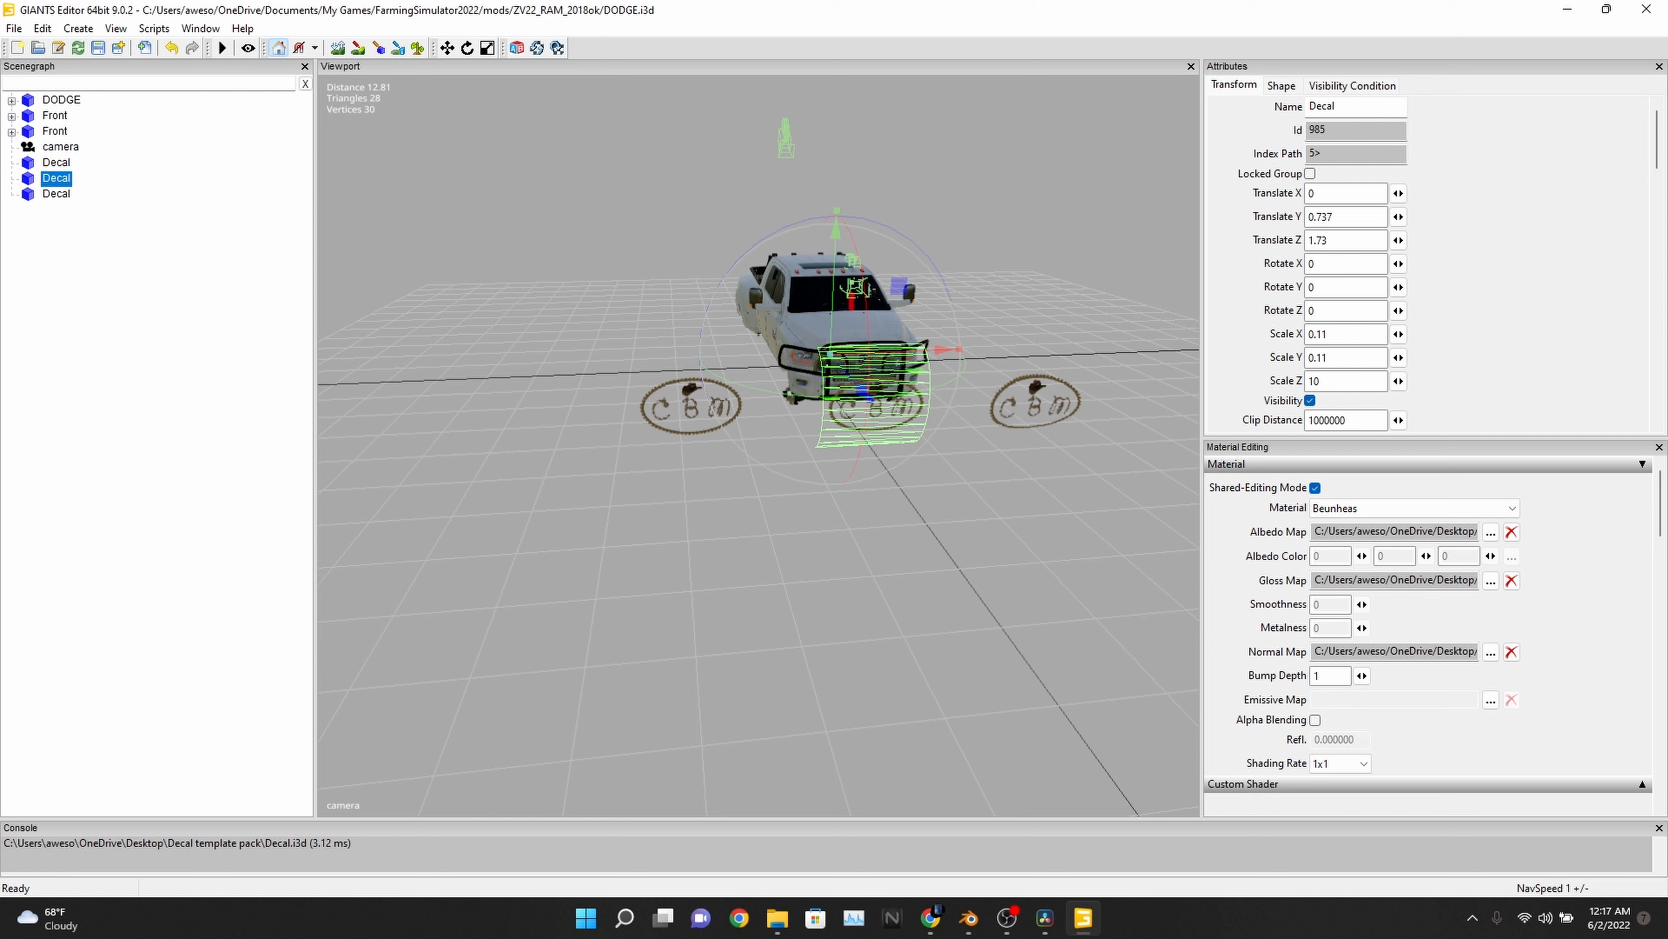
pyautogui.keyDown('ctrl'); pyautogui.click(56, 194); pyautogui.keyUp('ctrl')
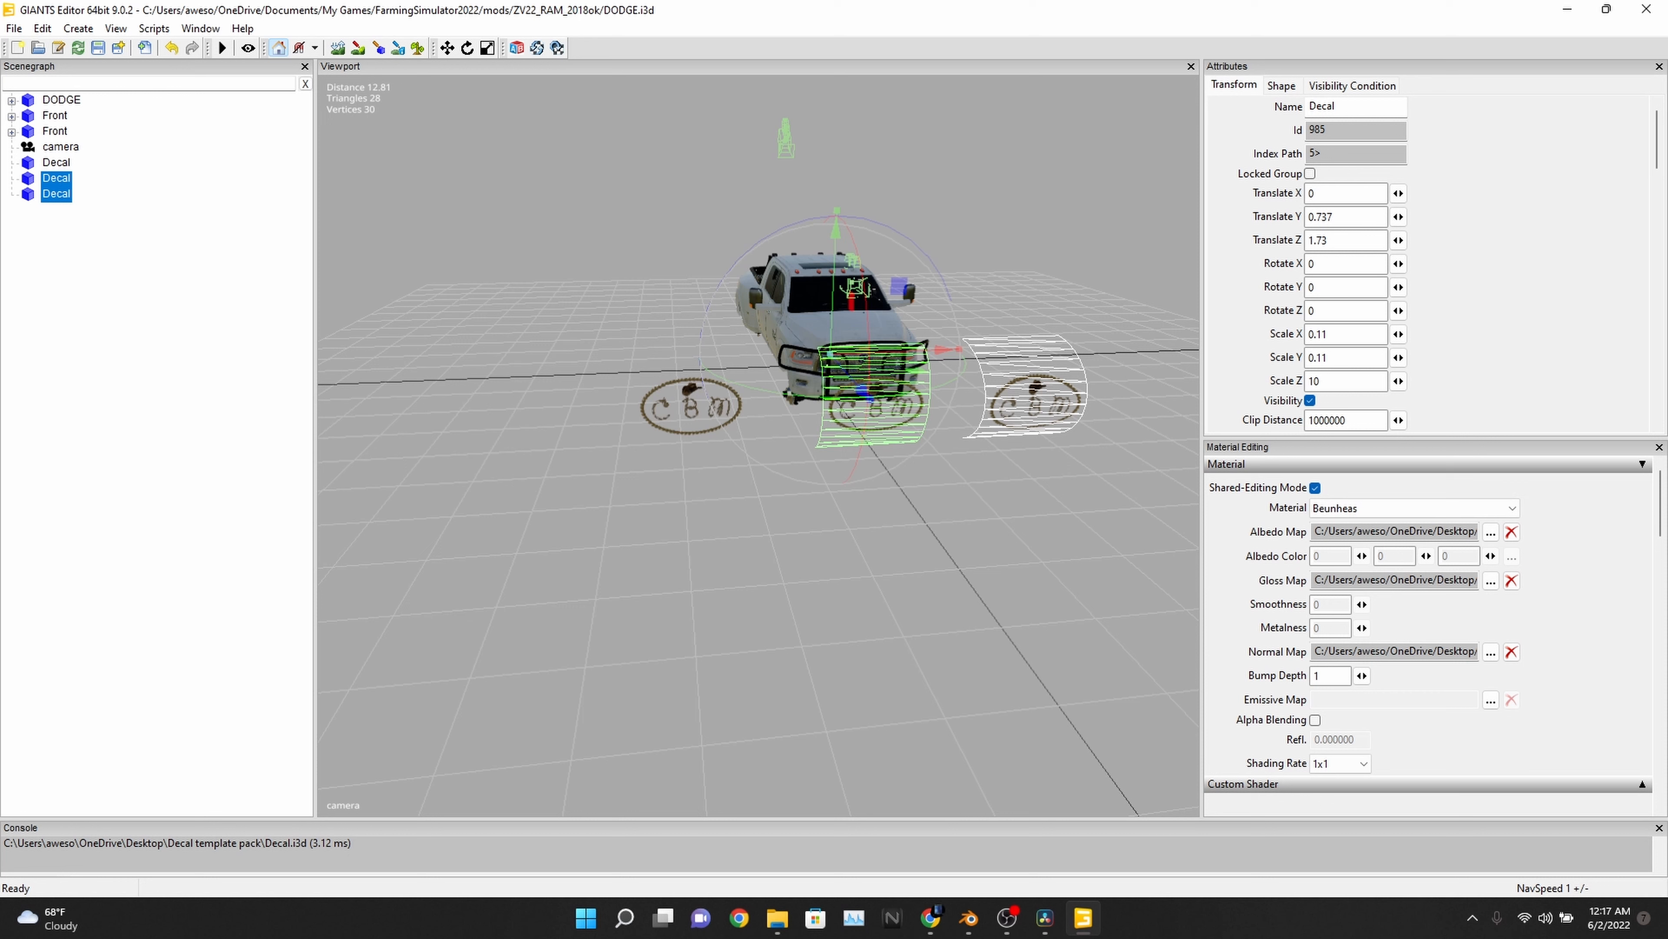
pyautogui.hotkey('alt', 'e')
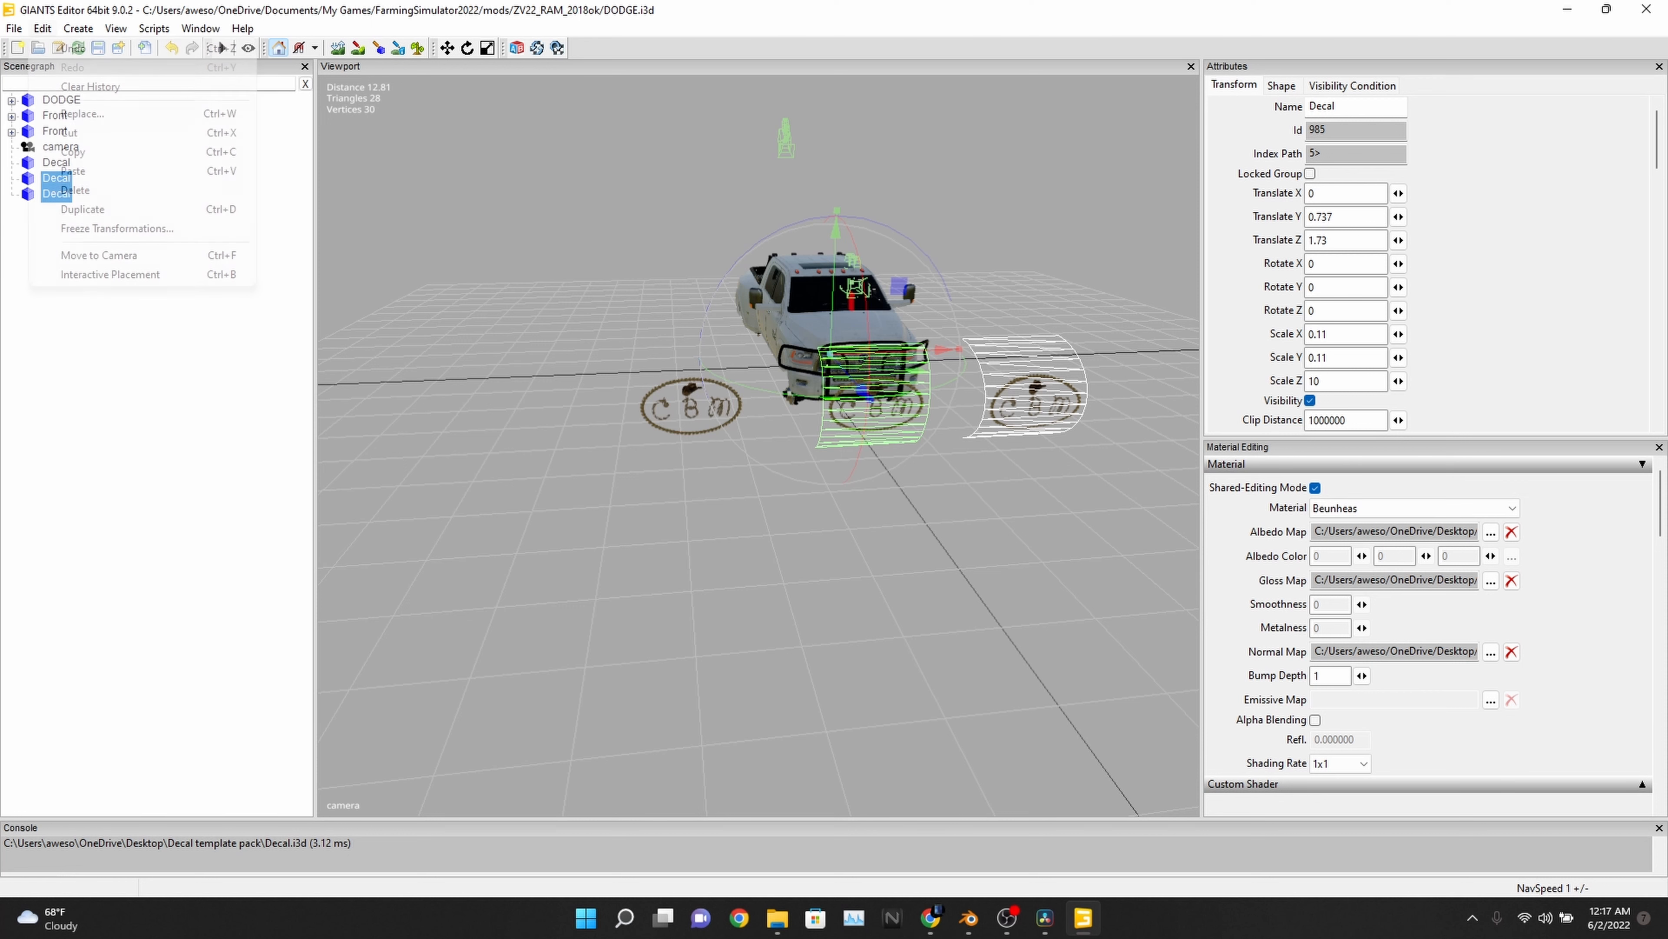
pyautogui.press('Down')
pyautogui.press('Return')
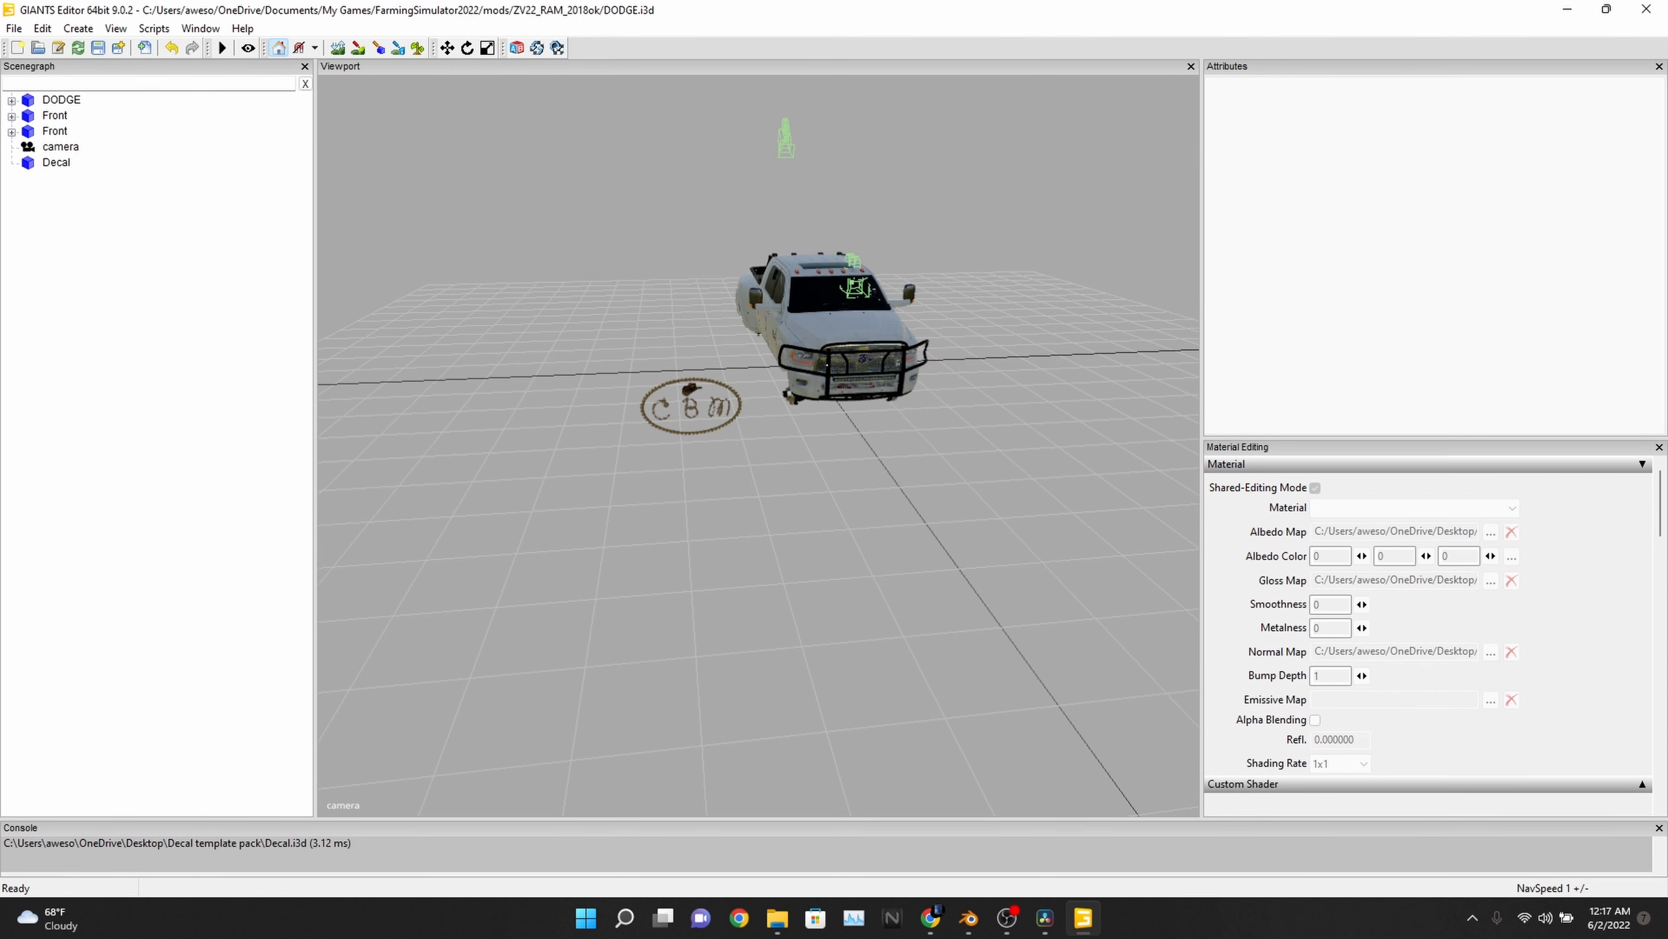
# - Tilt the remaining decal about X to about -66.5 degrees and slide it to about X -0.23, in front of the truck
pyautogui.moveTo(759, 445); pyautogui.dragTo(952, 450, button='right')
pyautogui.press('w')
pyautogui.press('s')
pyautogui.moveTo(663, 542); pyautogui.dragTo(569, 413)
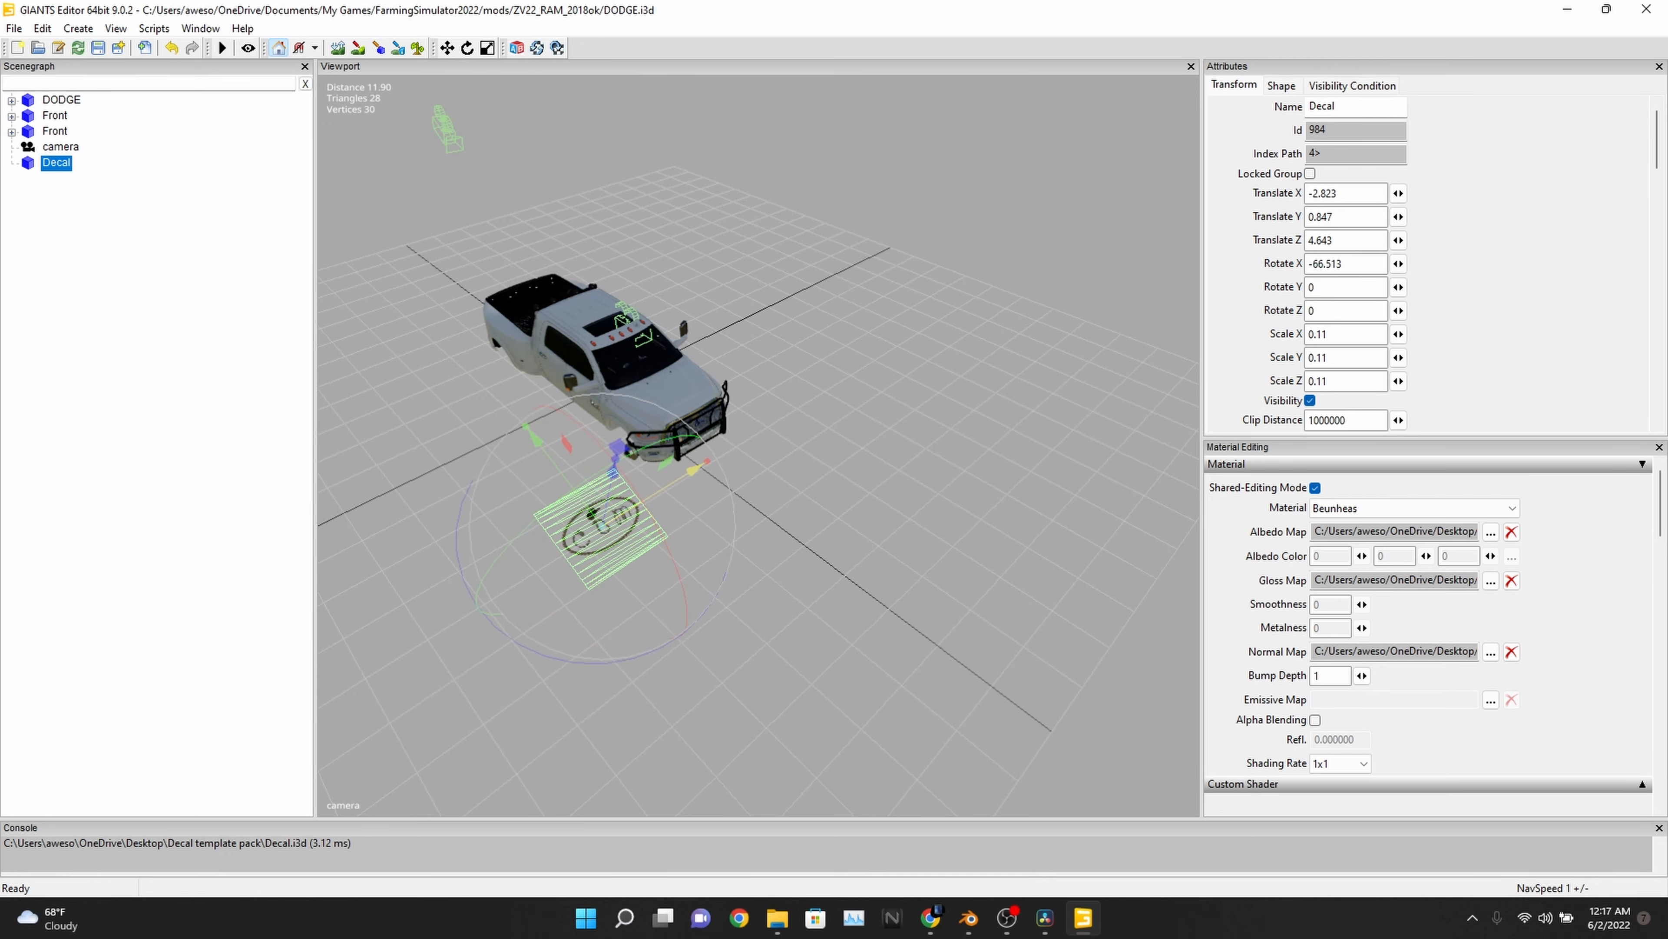
pyautogui.moveTo(697, 468); pyautogui.dragTo(796, 404)
# - Lay the decal nearly flat at about -85.8 degrees X rotation and move it over the hood at about Y 1.71, Z 3.6
pyautogui.moveTo(811, 421); pyautogui.dragTo(853, 420, button='right')
pyautogui.press('w')
pyautogui.press('s')
pyautogui.press('a')
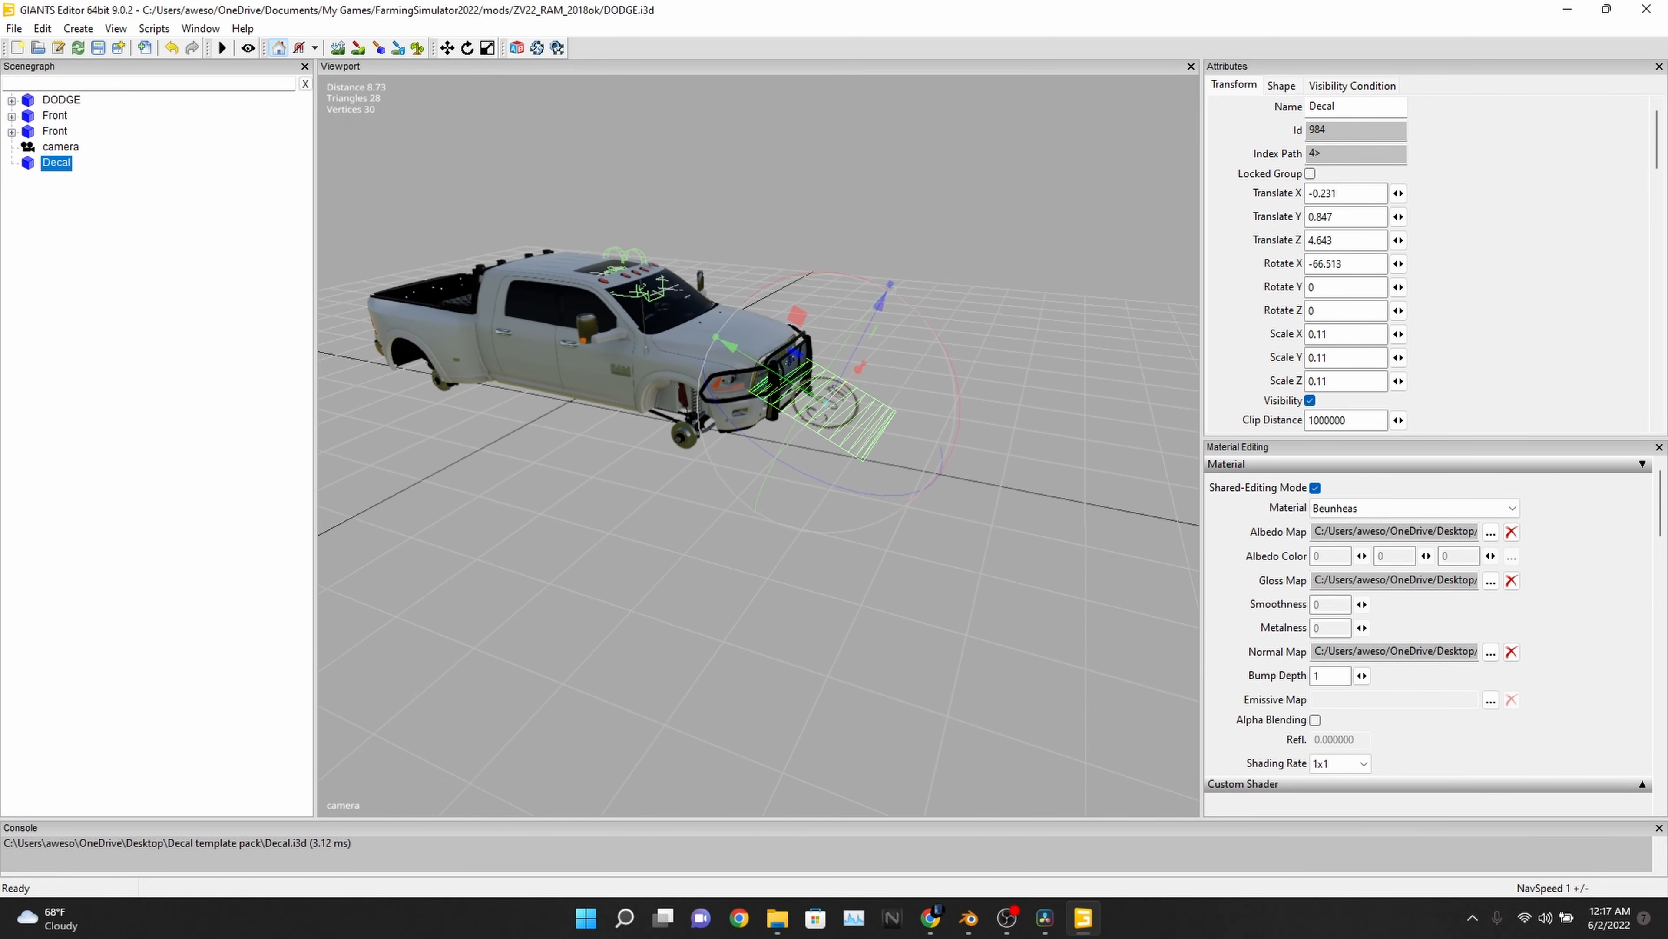
pyautogui.press('w')
pyautogui.moveTo(765, 450); pyautogui.dragTo(802, 425, button='right')
pyautogui.moveTo(676, 406); pyautogui.dragTo(531, 328)
pyautogui.moveTo(667, 268); pyautogui.dragTo(665, 201)
pyautogui.scroll(10, 657, 295)
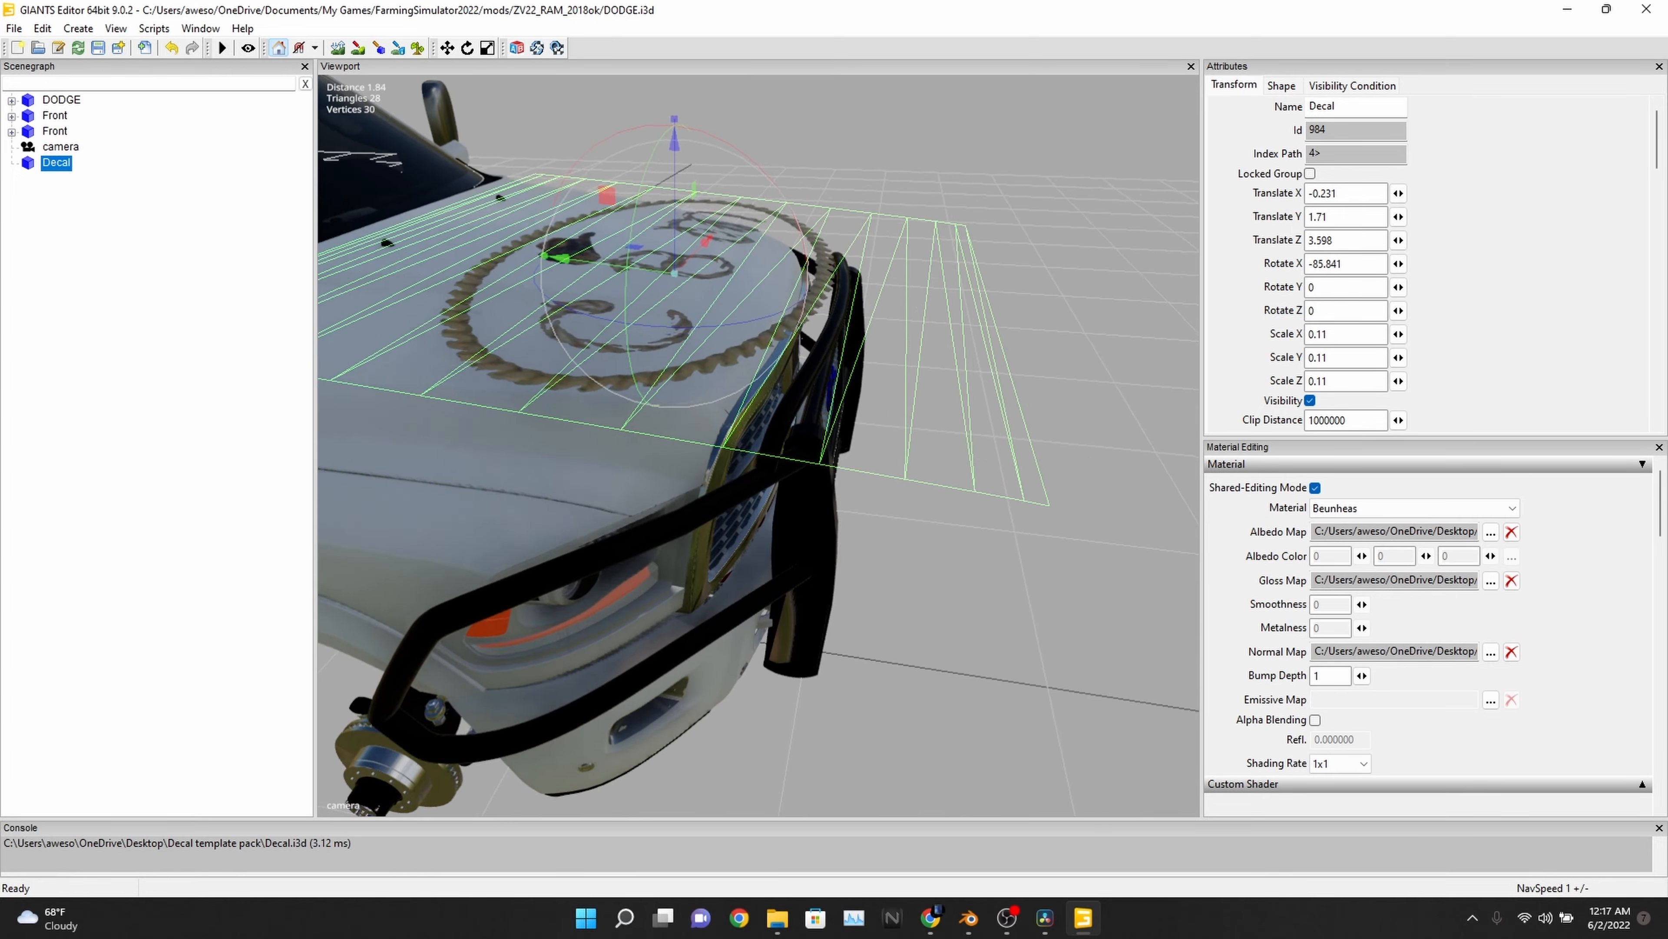
# - Slide the decal toward the windshield to about Z 3.3 and lower it into the hood at about Y 1.64
pyautogui.keyDown('alt'); pyautogui.moveTo(657, 295); pyautogui.dragTo(744, 398); pyautogui.keyUp('alt')
pyautogui.scroll(-10, 755, 408)
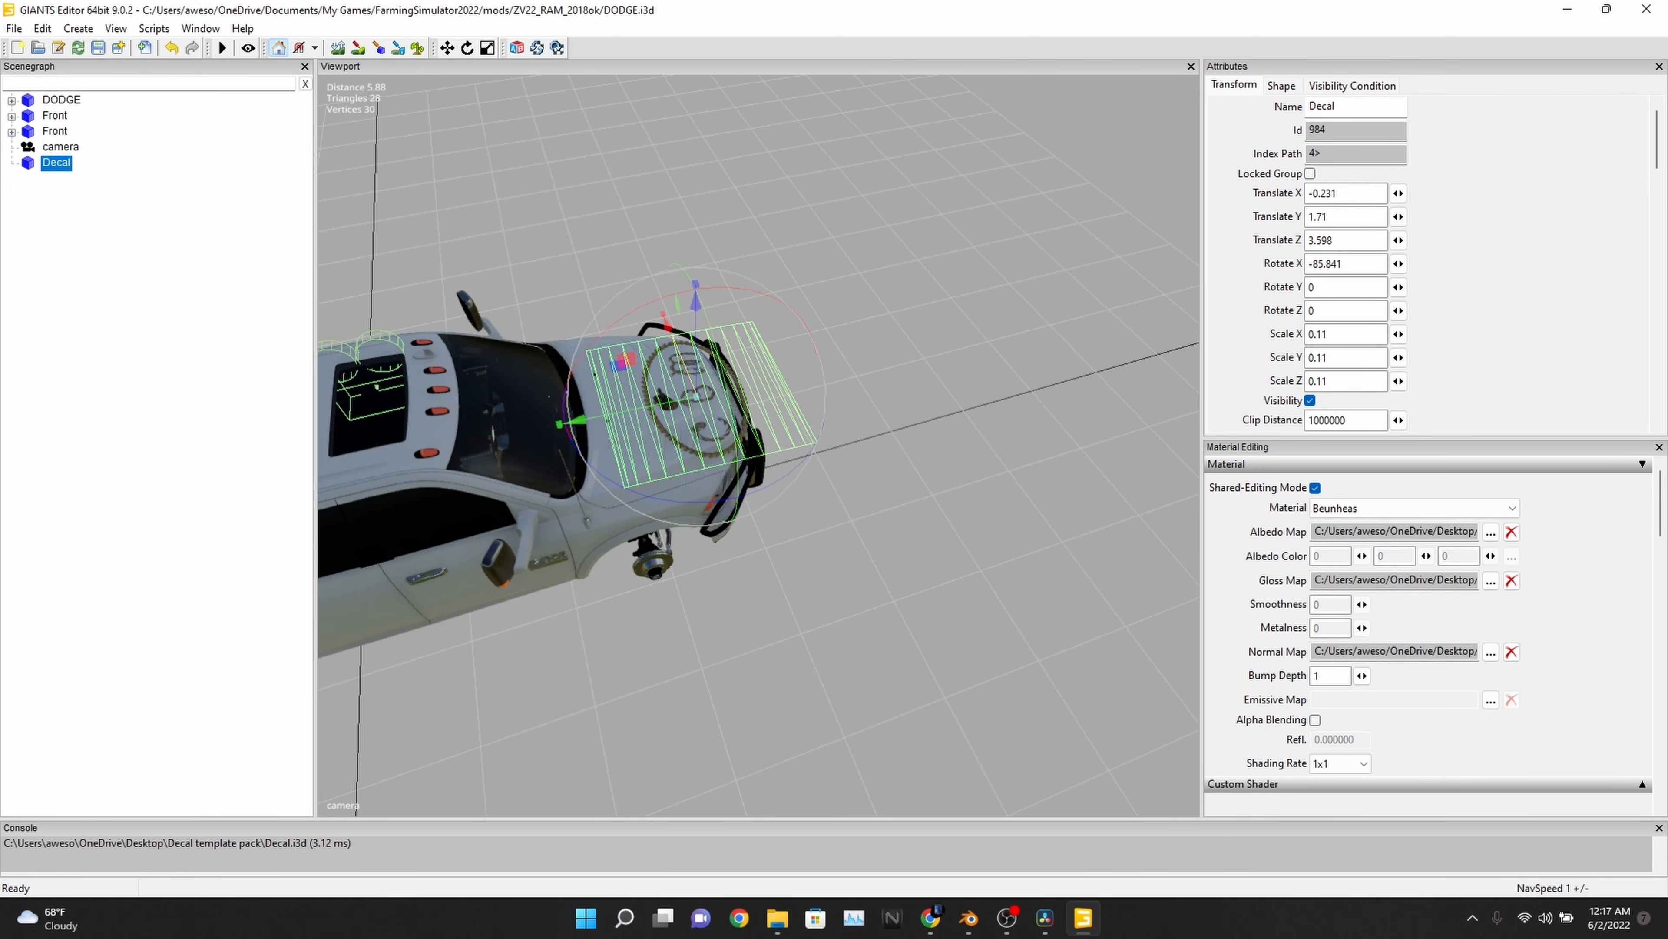
pyautogui.moveTo(576, 420); pyautogui.dragTo(542, 427)
pyautogui.keyDown('alt'); pyautogui.moveTo(743, 395); pyautogui.dragTo(758, 342); pyautogui.keyUp('alt')
pyautogui.scroll(5, 706, 434)
pyautogui.scroll(5, 739, 387)
pyautogui.scroll(-5, 739, 368)
pyautogui.scroll(4, 739, 368)
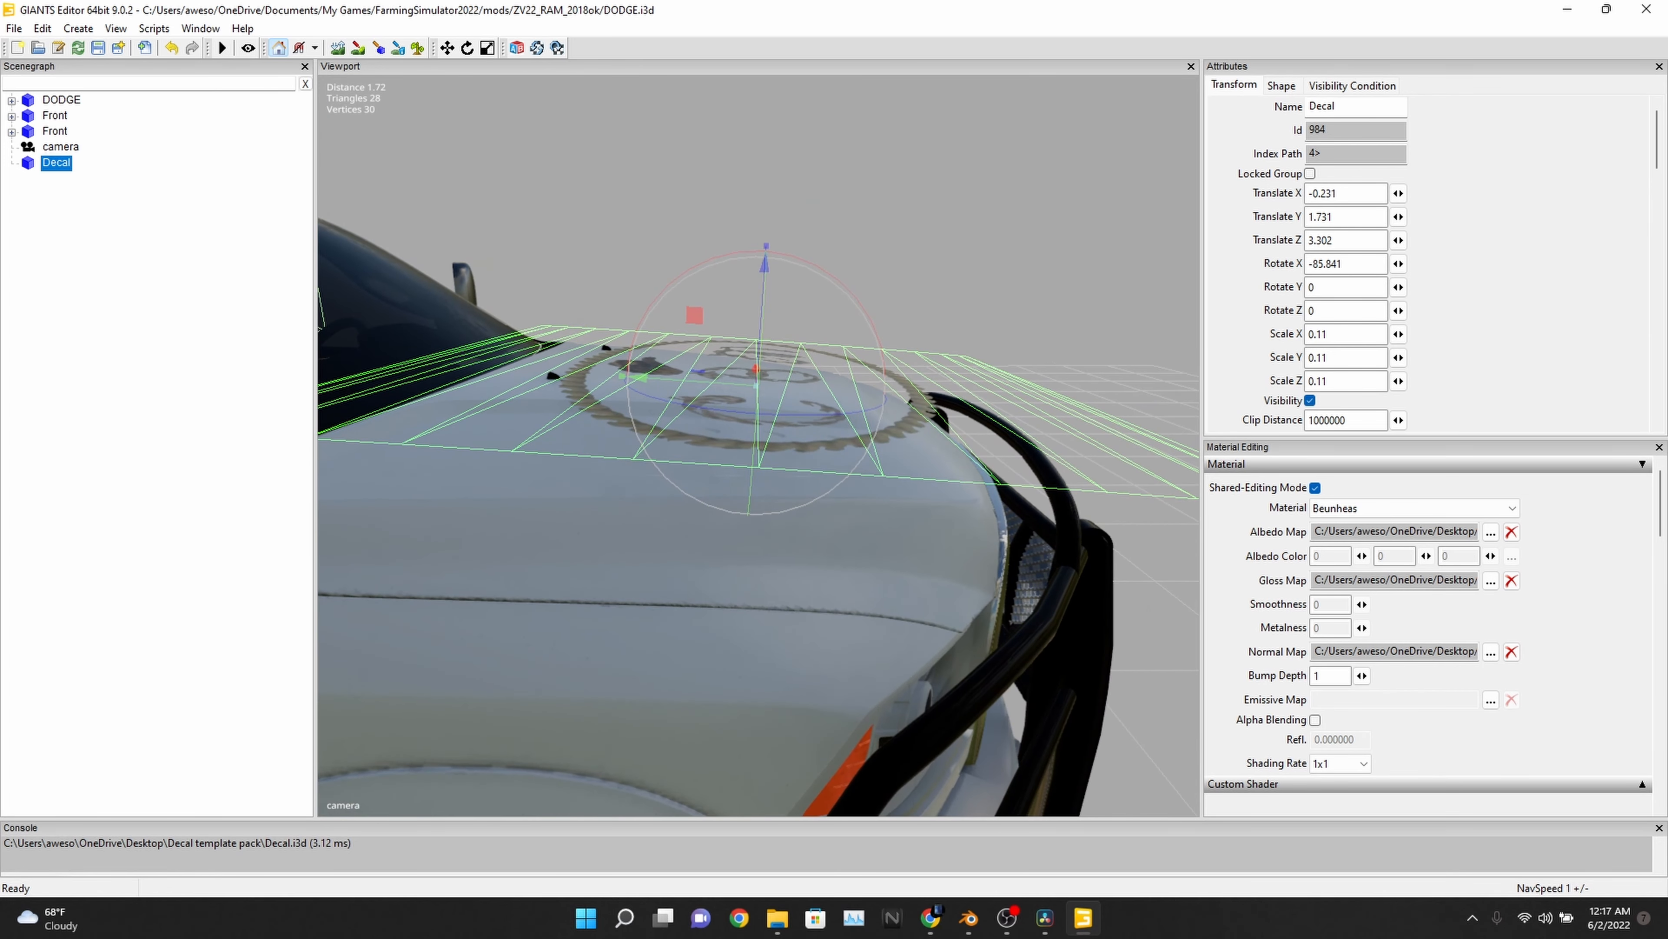
pyautogui.moveTo(765, 263); pyautogui.dragTo(762, 300)
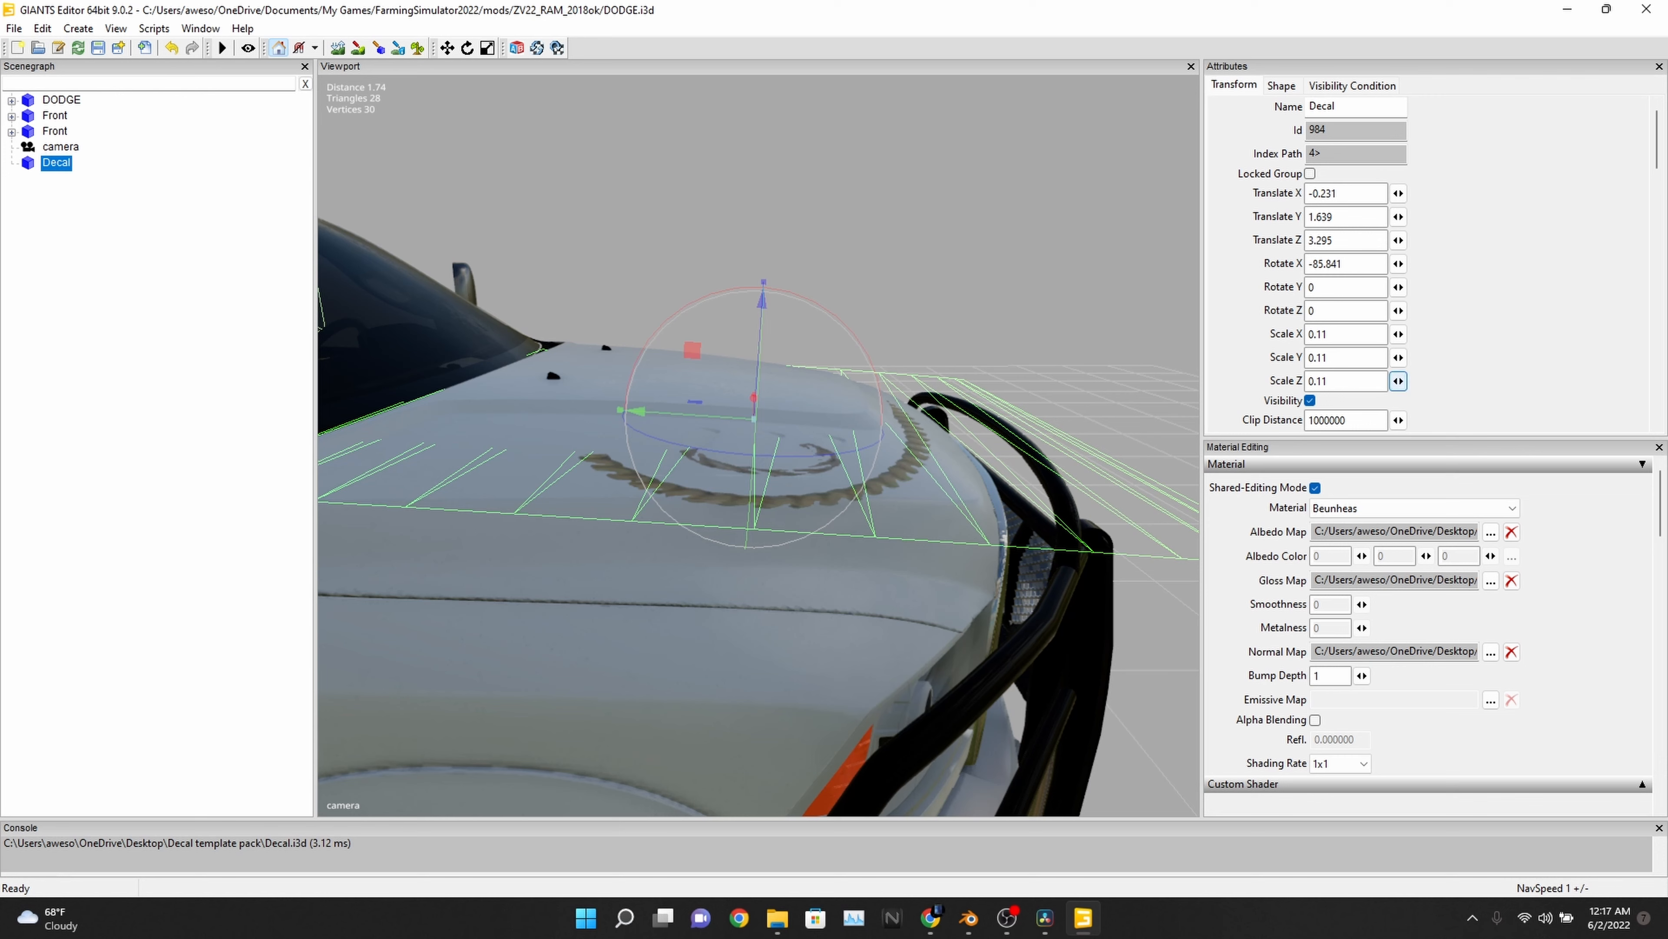
# - Increase the decal's Z scale to 1.68
pyautogui.click(1399, 381)
pyautogui.press('Right')
pyautogui.press('Right')
pyautogui.press('Right')
pyautogui.press('Right')
pyautogui.press('Right')
pyautogui.press('Right')
pyautogui.press('Right')
pyautogui.press('Right')
pyautogui.press('Right')
pyautogui.press('Right')
pyautogui.press('Right')
pyautogui.press('Right')
pyautogui.press('Right')
pyautogui.press('Right')
pyautogui.press('Right')
pyautogui.press('Right')
pyautogui.press('Right')
pyautogui.press('Right')
pyautogui.press('Right')
pyautogui.press('Right')
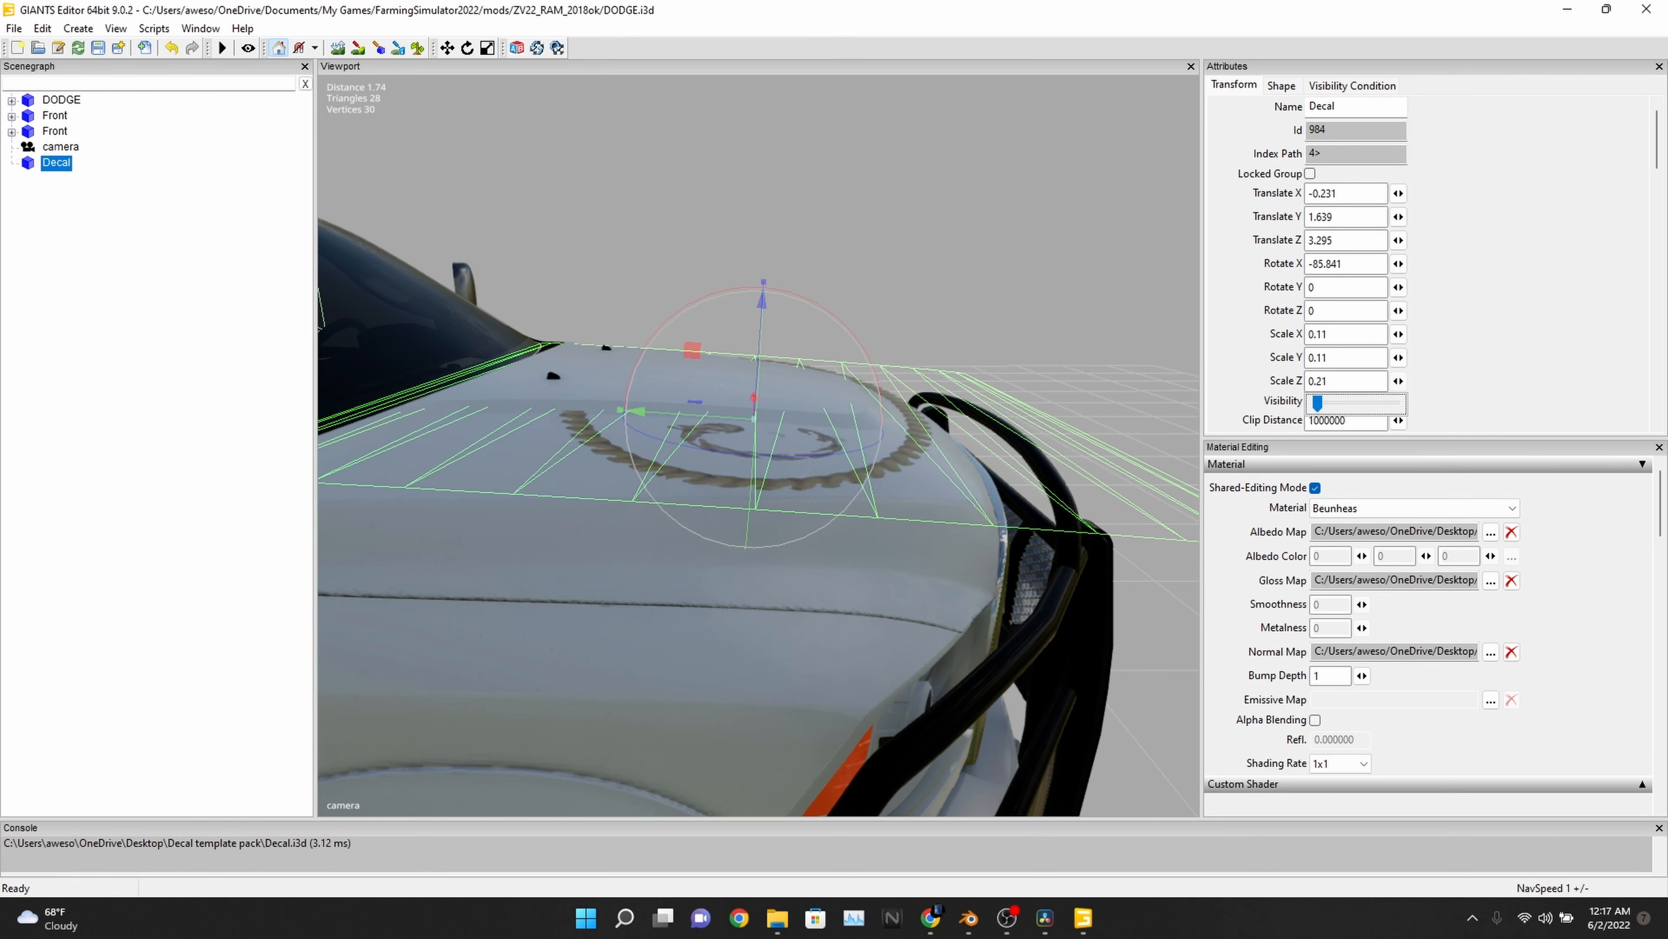
pyautogui.press('Right')
pyautogui.press('Right')
pyautogui.press('Right')
pyautogui.press('Right')
pyautogui.press('Right')
pyautogui.press('Right')
pyautogui.press('Right')
pyautogui.press('Right')
pyautogui.press('Right')
pyautogui.press('Right')
pyautogui.press('Right')
pyautogui.press('Right')
pyautogui.press('Right')
pyautogui.press('Right')
pyautogui.press('Right')
pyautogui.press('Right')
pyautogui.press('Right')
pyautogui.press('Right')
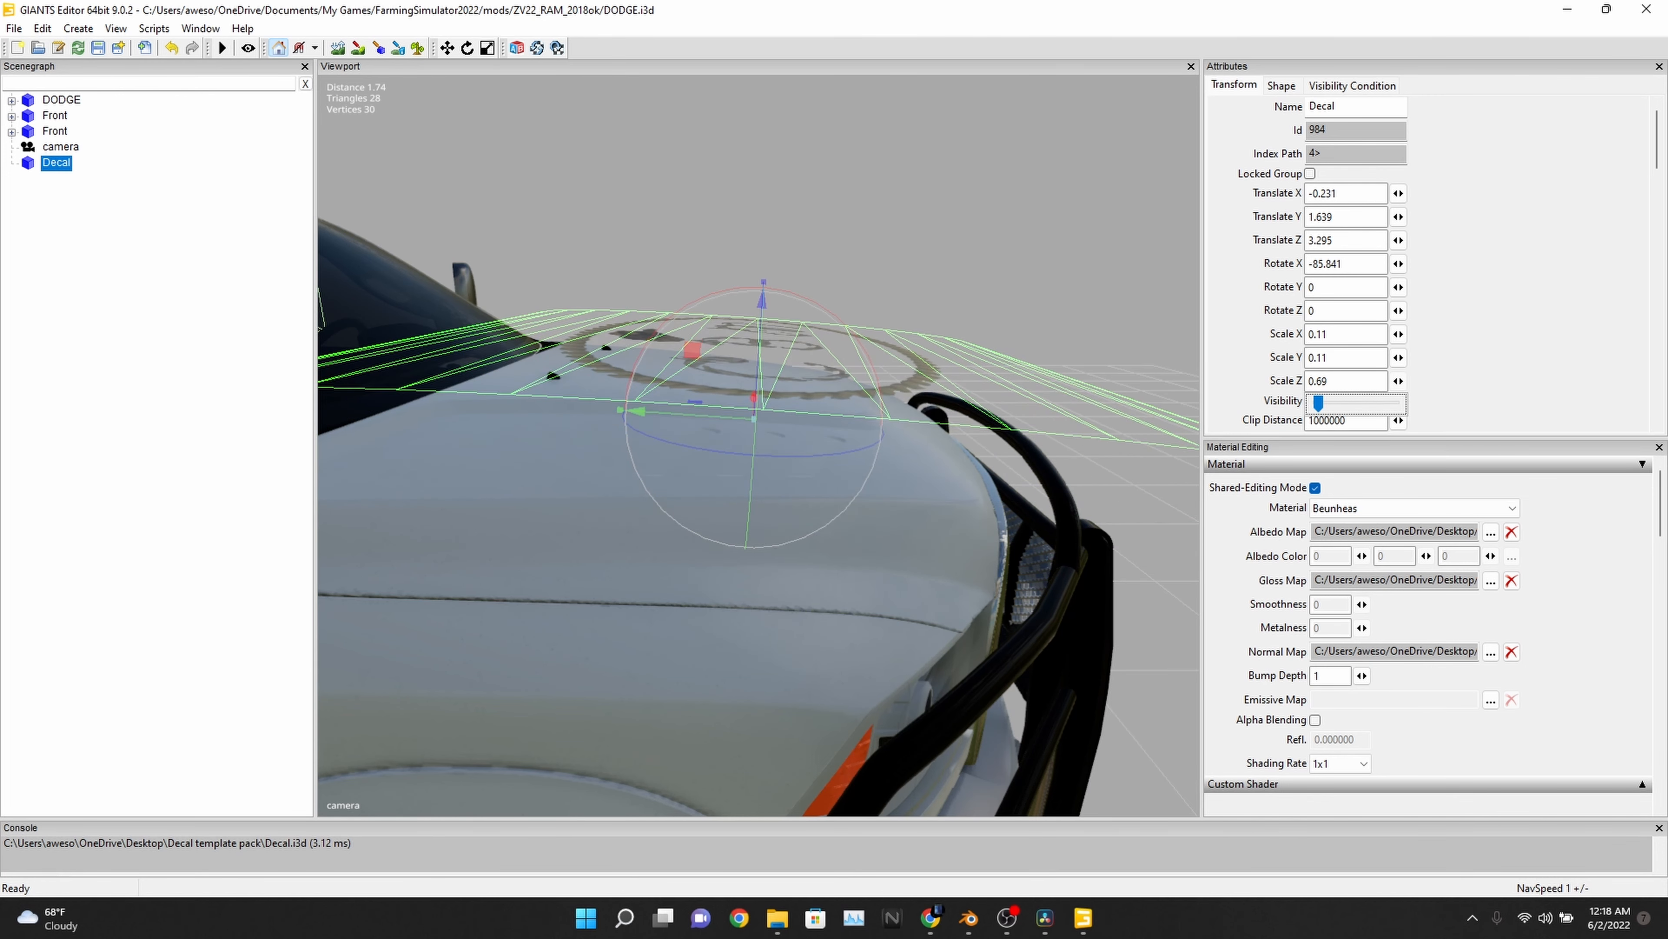
pyautogui.press('Right')
pyautogui.press('Right')
pyautogui.press('Right')
pyautogui.press('Right')
pyautogui.press('Right')
pyautogui.press('Right')
pyautogui.press('Right')
pyautogui.press('Right')
pyautogui.press('Right')
pyautogui.press('Right')
pyautogui.press('Right')
pyautogui.press('Right')
pyautogui.press('Right')
pyautogui.press('Right')
pyautogui.press('Right')
pyautogui.press('Right')
pyautogui.press('Right')
pyautogui.press('Right')
pyautogui.press('Right')
pyautogui.press('Right')
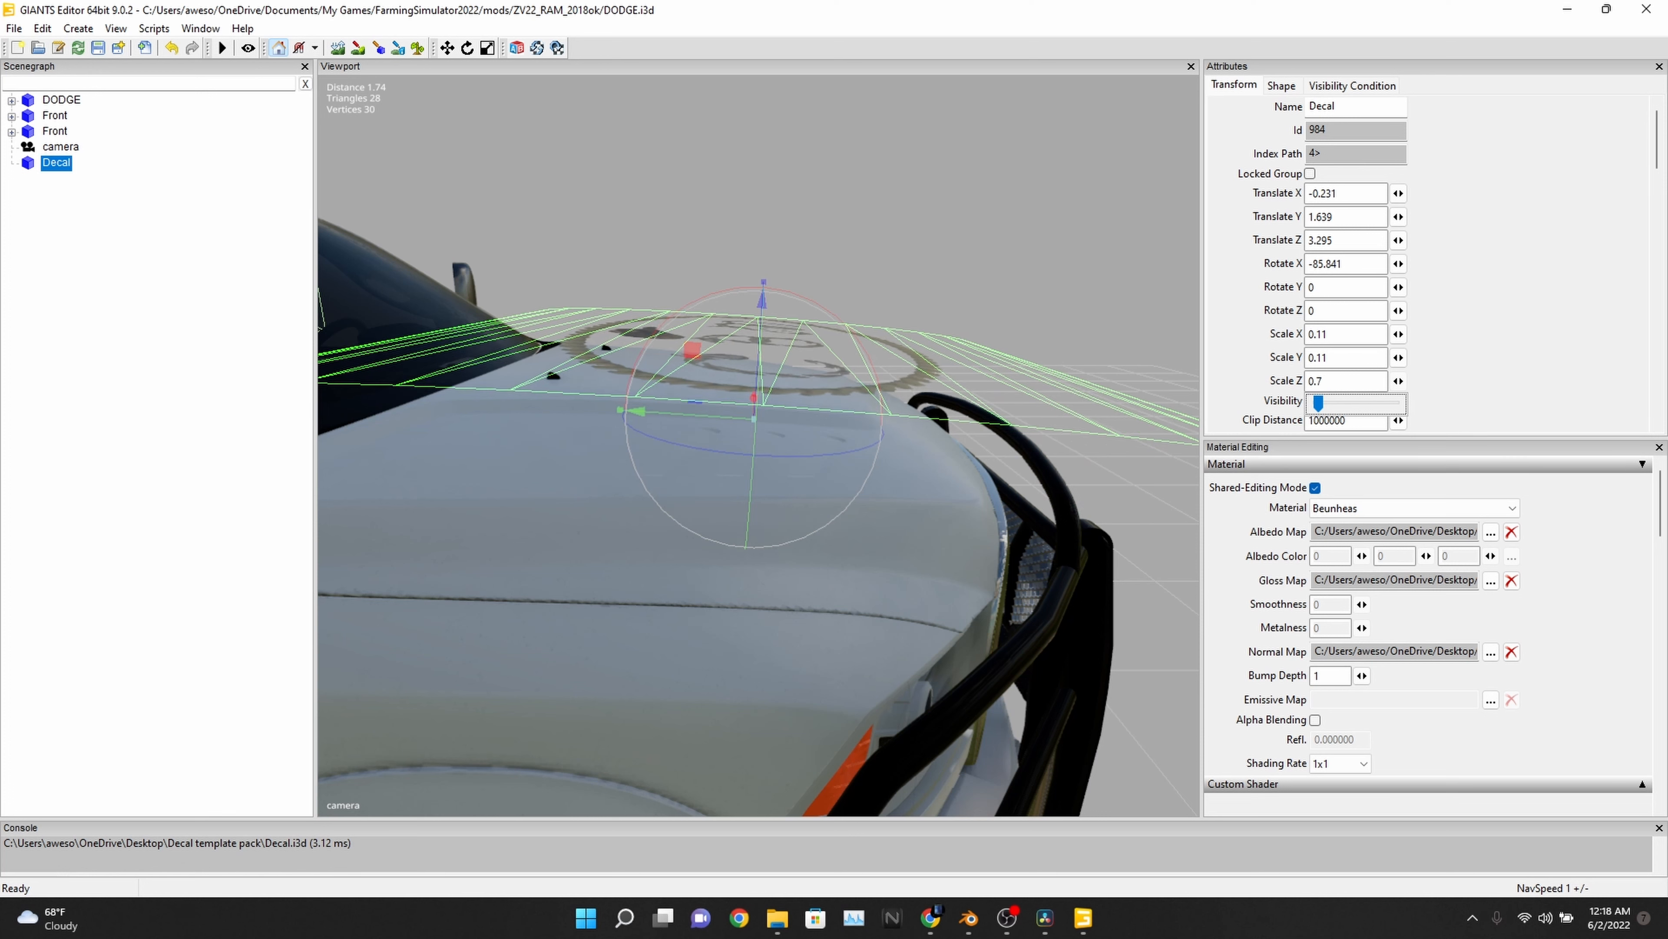
pyautogui.press('Right')
pyautogui.press('Right')
pyautogui.press('Right')
pyautogui.press('Right')
pyautogui.press('Right')
pyautogui.press('Right')
pyautogui.press('Right')
pyautogui.press('Right')
pyautogui.press('Right')
pyautogui.press('Right')
pyautogui.press('Right')
pyautogui.press('Right')
pyautogui.press('Right')
pyautogui.press('Right')
pyautogui.press('Right')
pyautogui.press('Right')
pyautogui.press('Right')
pyautogui.press('Right')
pyautogui.press('Right')
pyautogui.press('Right')
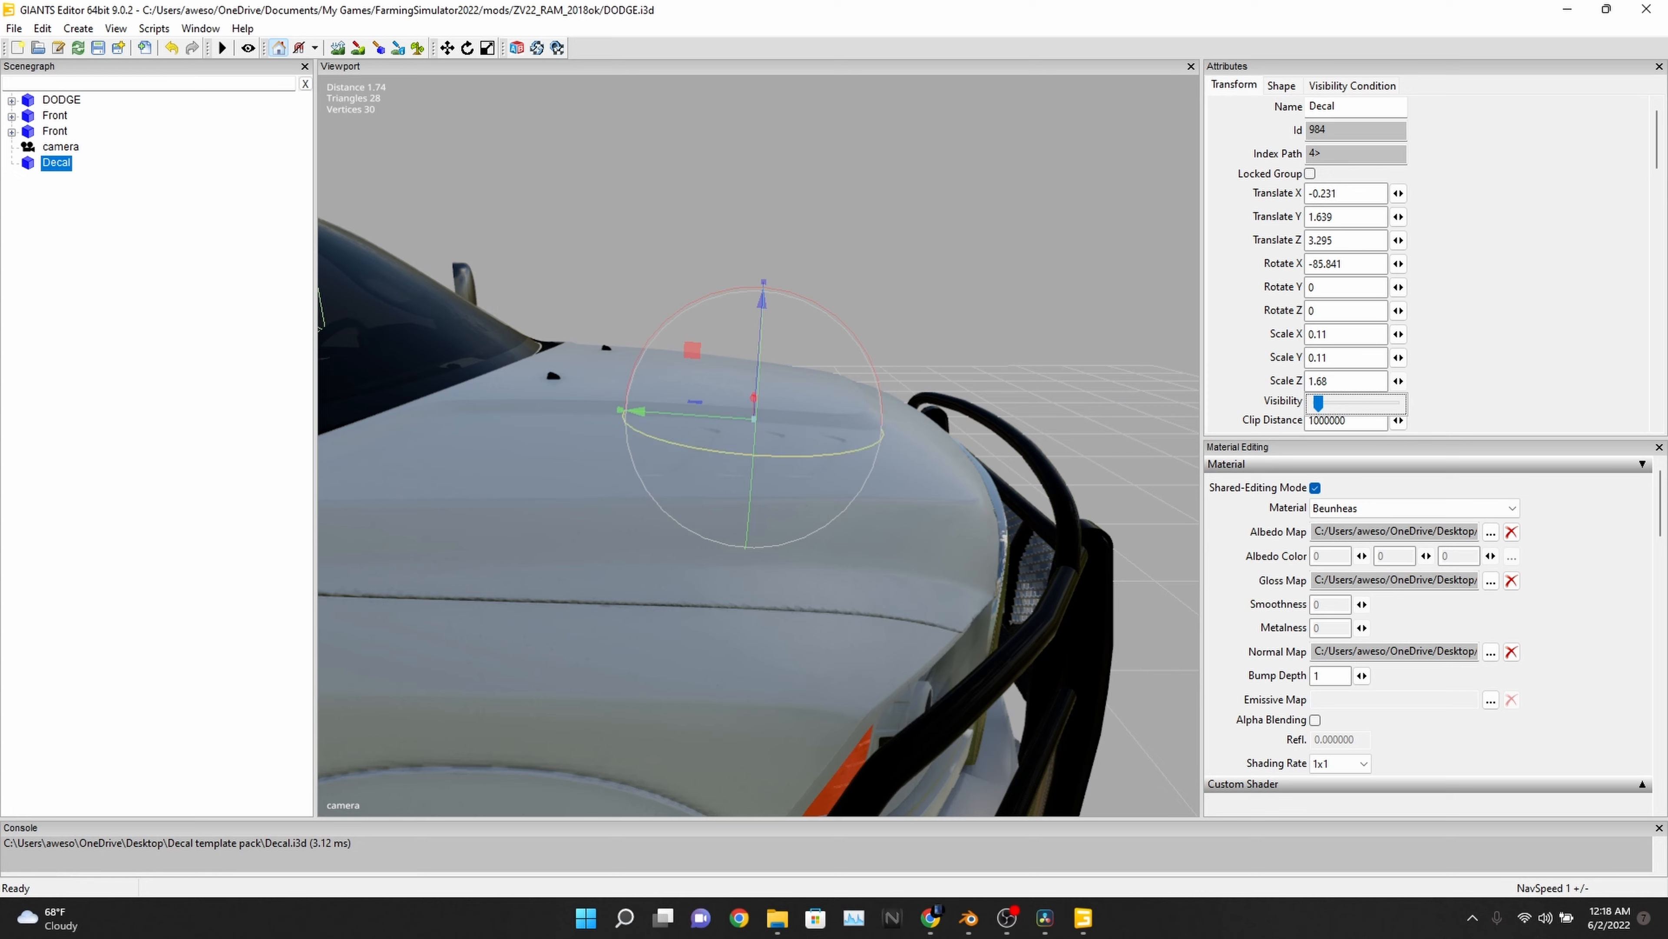
# - Lower the stretched decal to about Y 1.25 and shift it toward the windshield to about Z 3.15
pyautogui.moveTo(762, 300); pyautogui.dragTo(751, 441)
pyautogui.moveTo(625, 548); pyautogui.dragTo(582, 544)
pyautogui.keyDown('alt'); pyautogui.moveTo(808, 487); pyautogui.dragTo(697, 571); pyautogui.keyUp('alt')
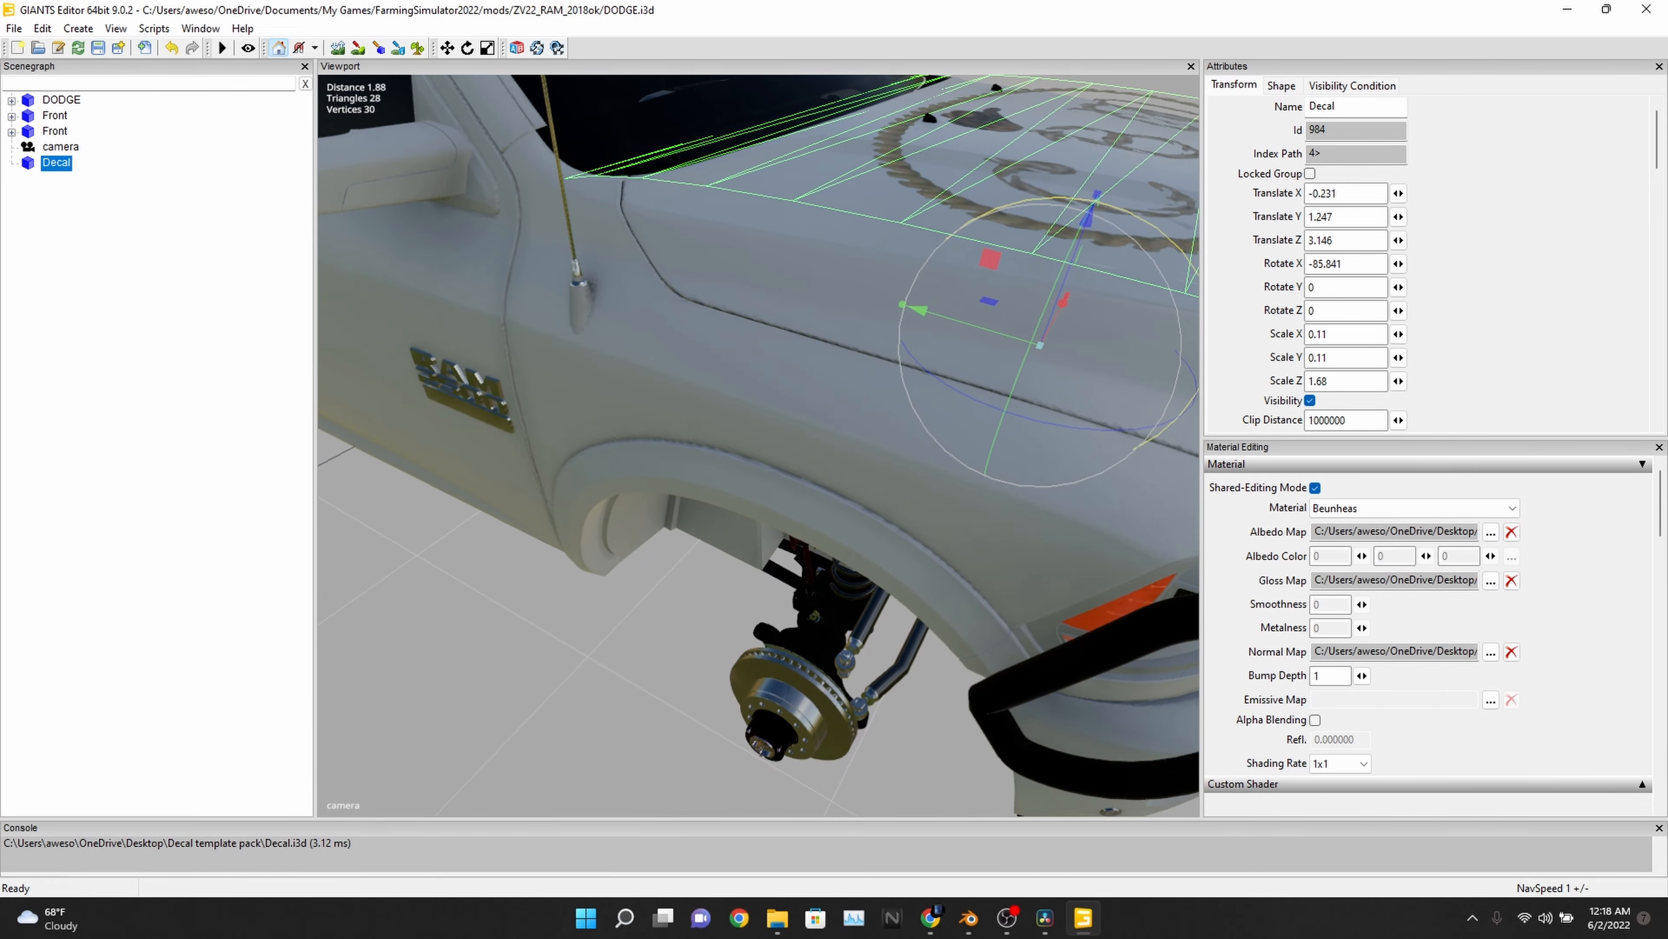
pyautogui.scroll(-10, 696, 572)
pyautogui.scroll(10, 729, 499)
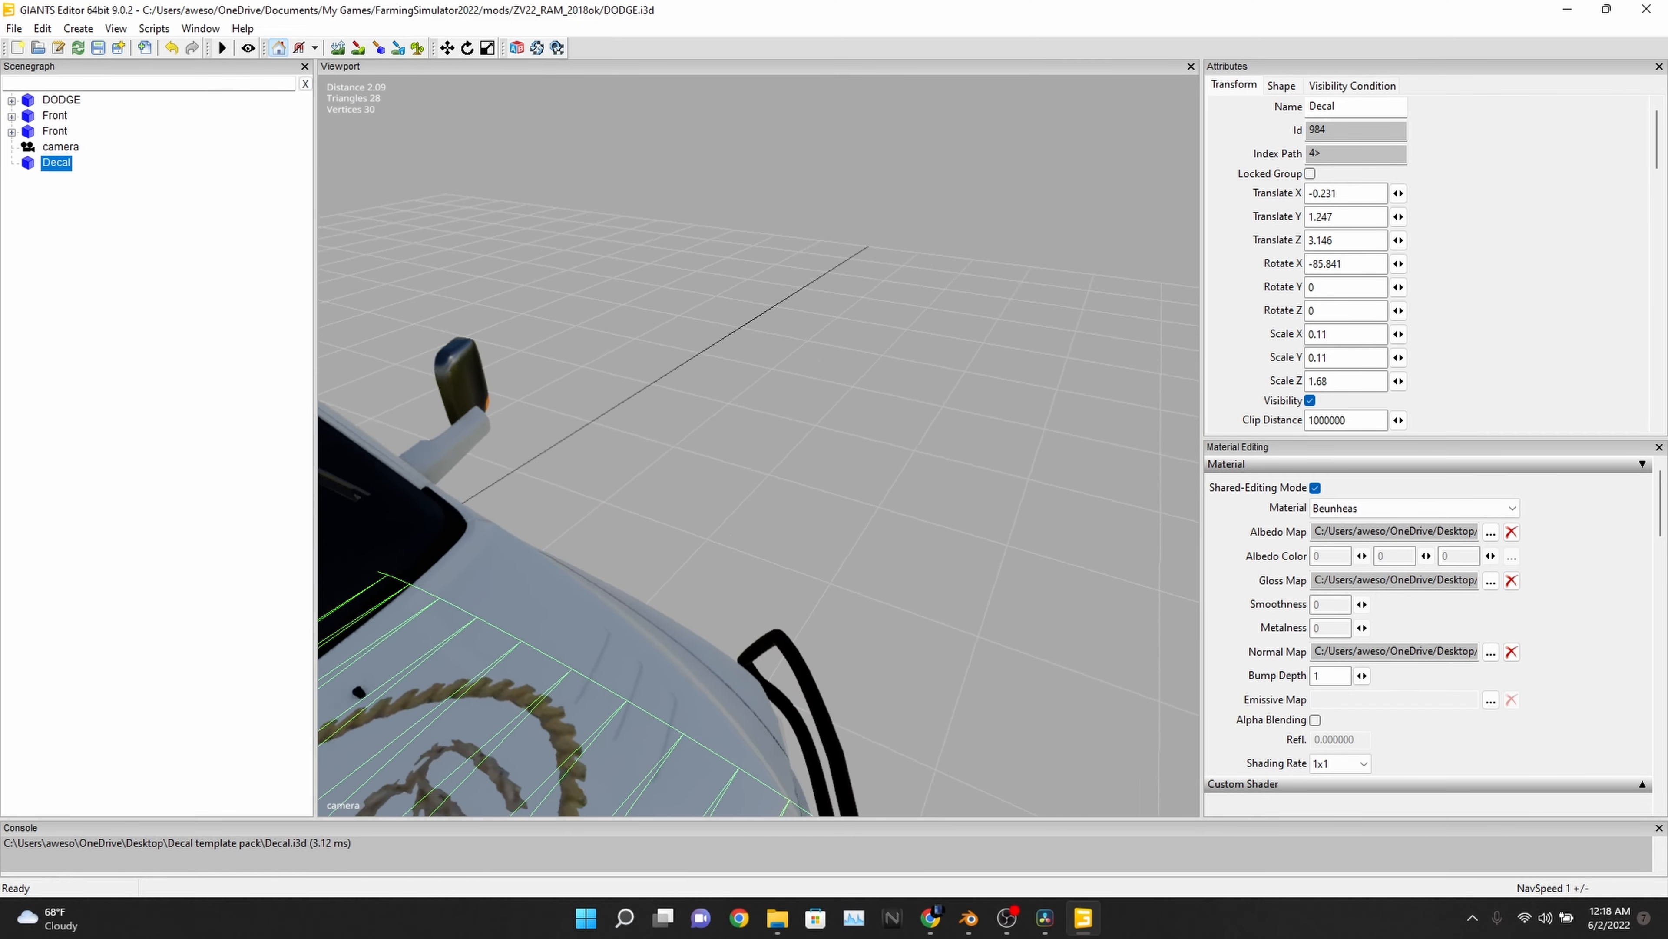
# - Center the decal across the hood by setting its X translation to 0
pyautogui.keyDown('alt'); pyautogui.moveTo(788, 500); pyautogui.dragTo(664, 516); pyautogui.keyUp('alt')
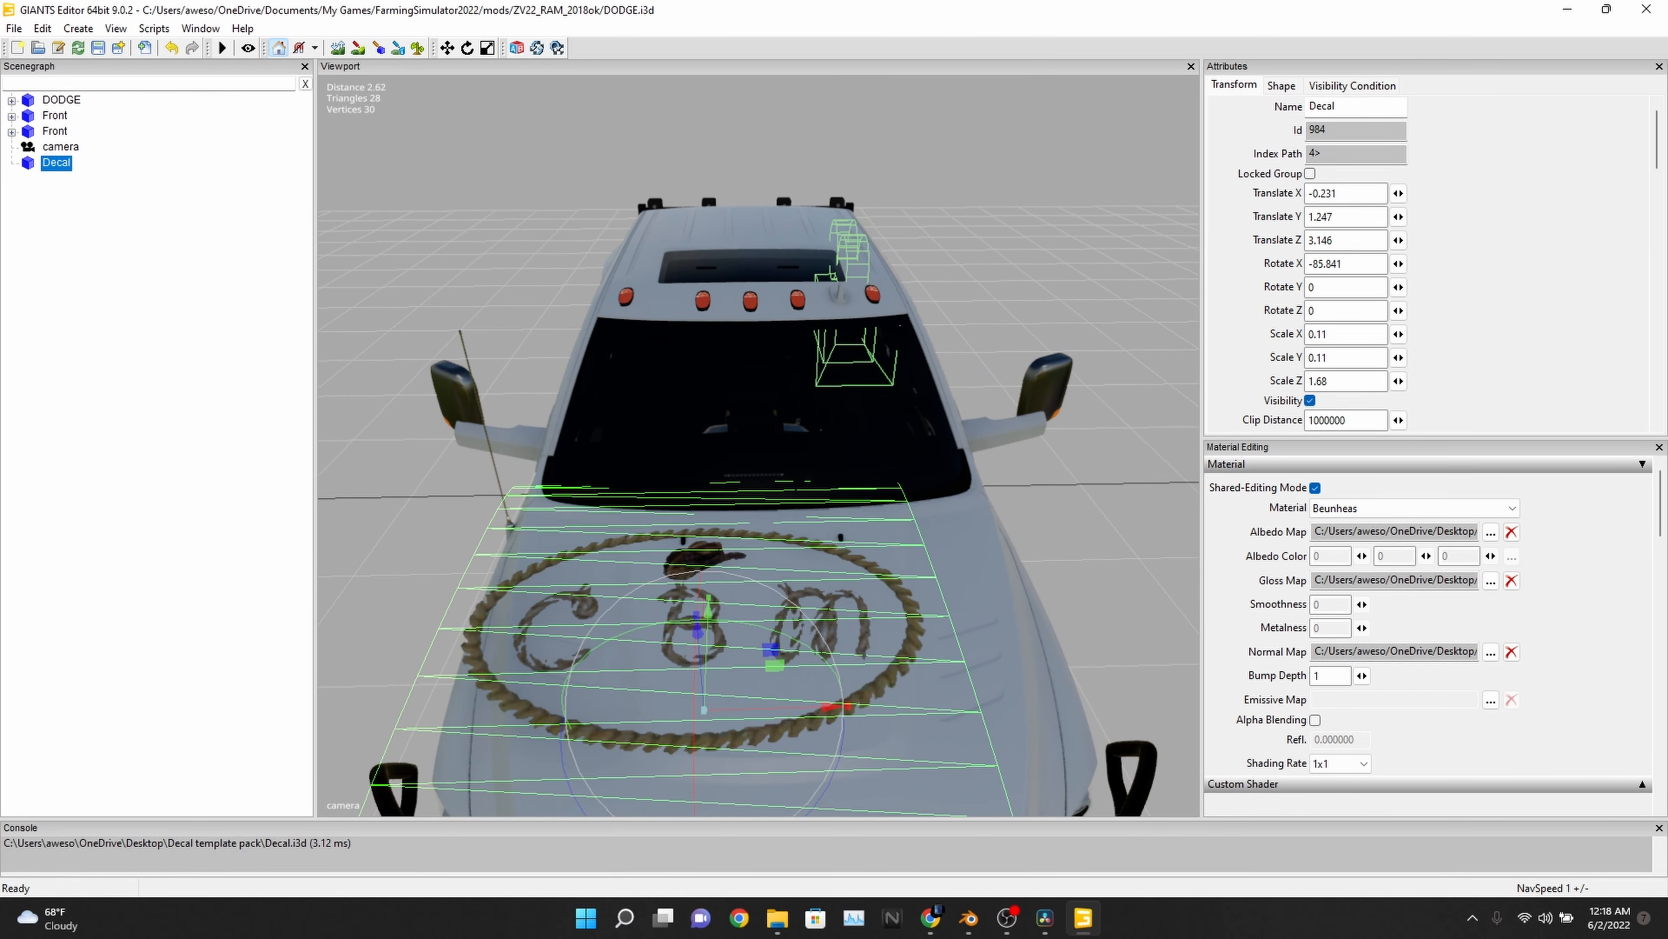
pyautogui.click(1345, 193)
pyautogui.write('0')
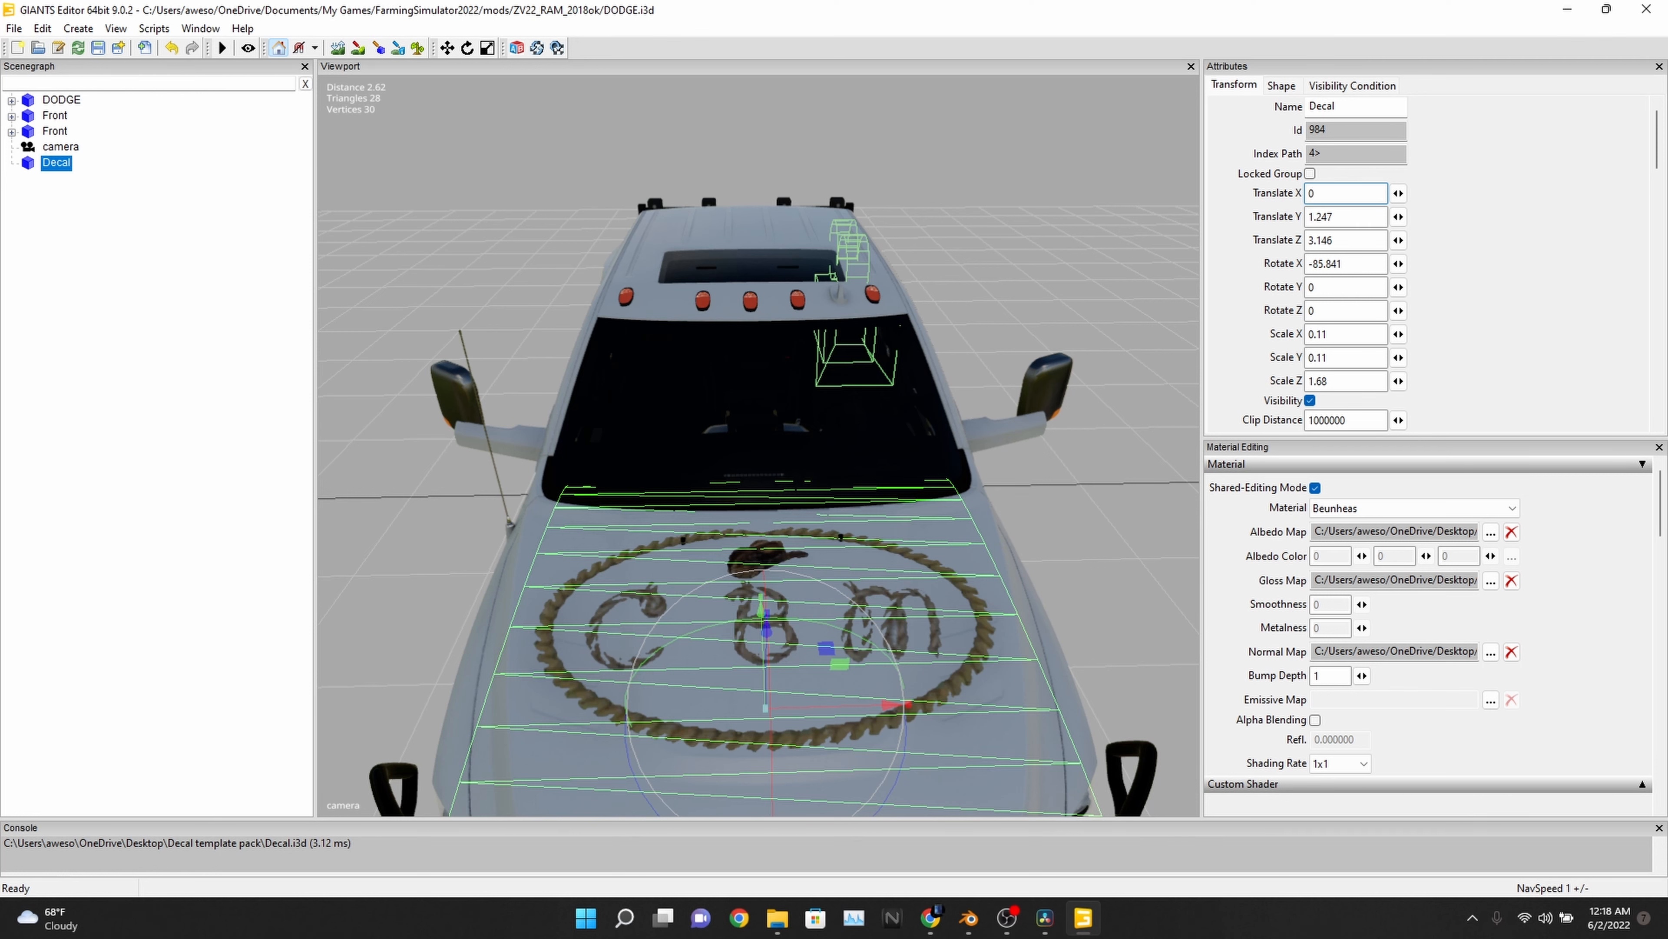
# - Narrow the decal by reducing its X scale to 0.07
pyautogui.scroll(-4, 758, 445)
pyautogui.moveTo(758, 446)
pyautogui.keyDown('alt'); pyautogui.mouseDown()
pyautogui.moveTo(697, 546)
pyautogui.moveTo(781, 492)
pyautogui.moveTo(940, 440)
pyautogui.moveTo(757, 451)
pyautogui.mouseUp(); pyautogui.keyUp('alt')
pyautogui.scroll(3, 697, 545)
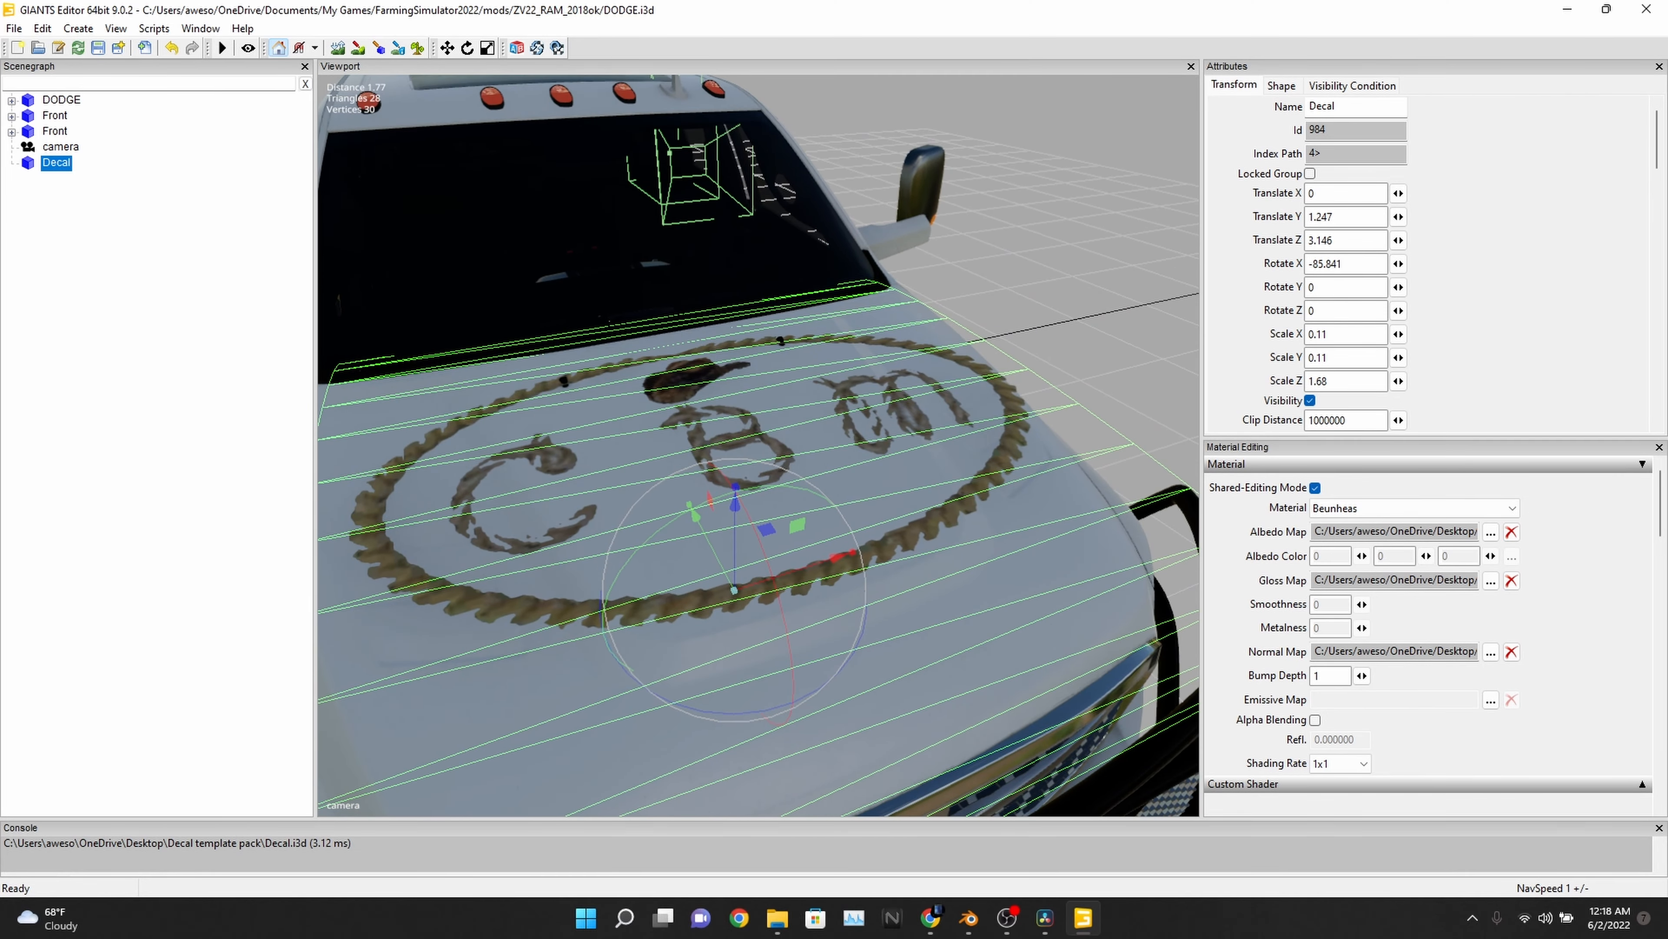
pyautogui.click(1397, 357)
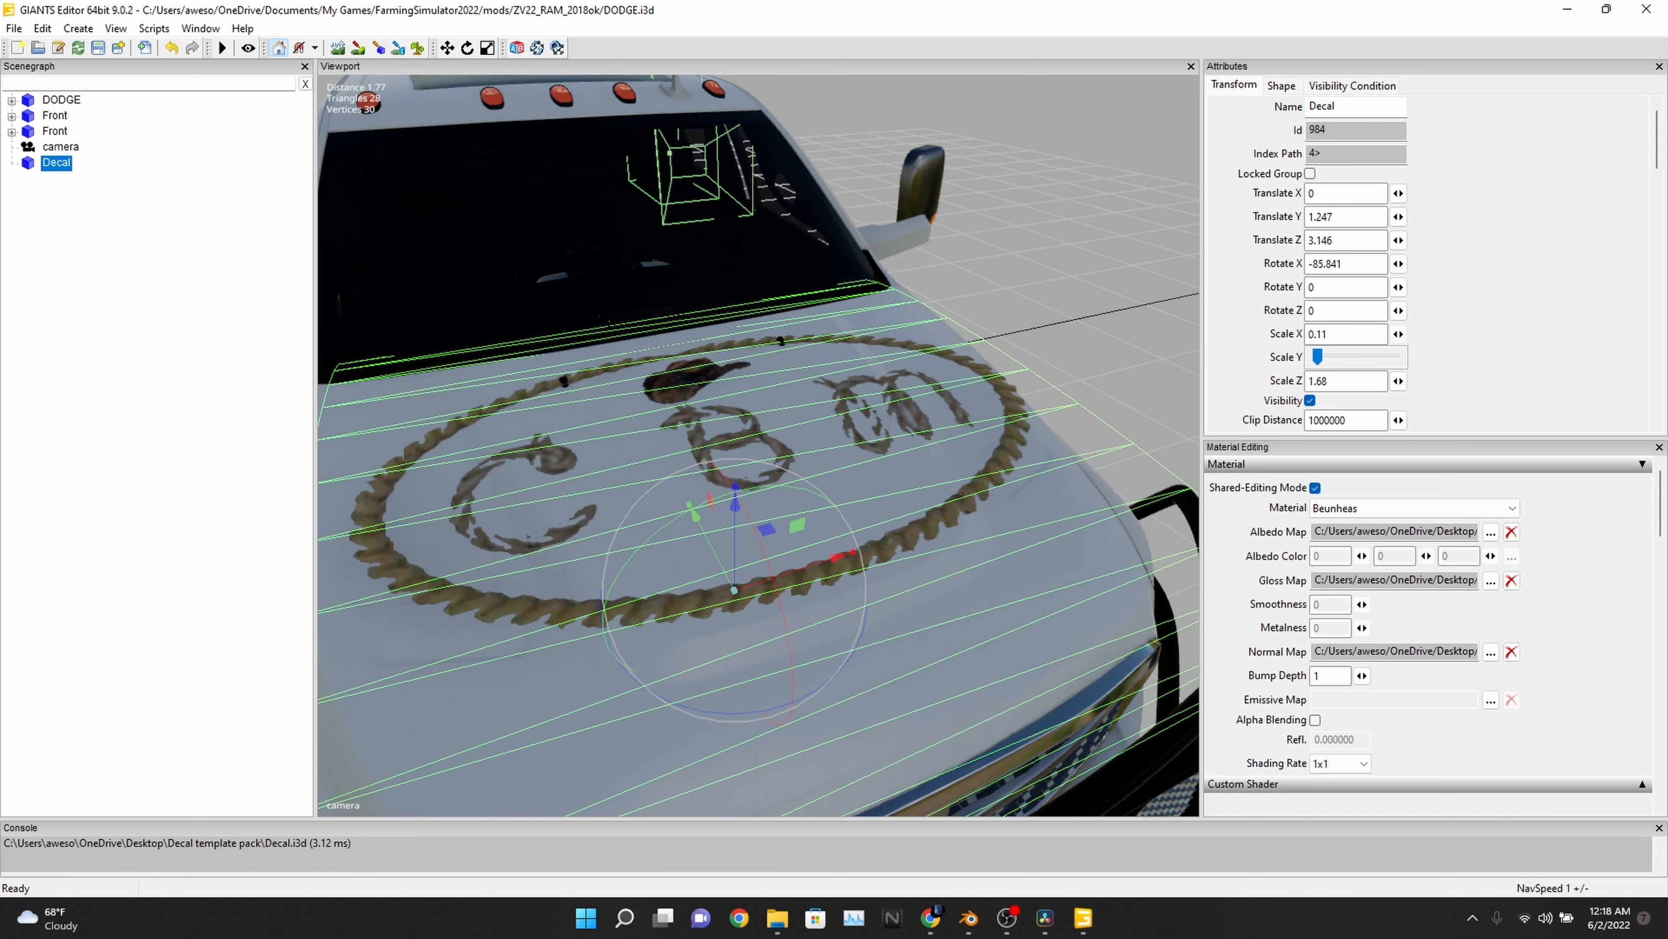
pyautogui.press('Left')
pyautogui.press('Left')
pyautogui.press('Left')
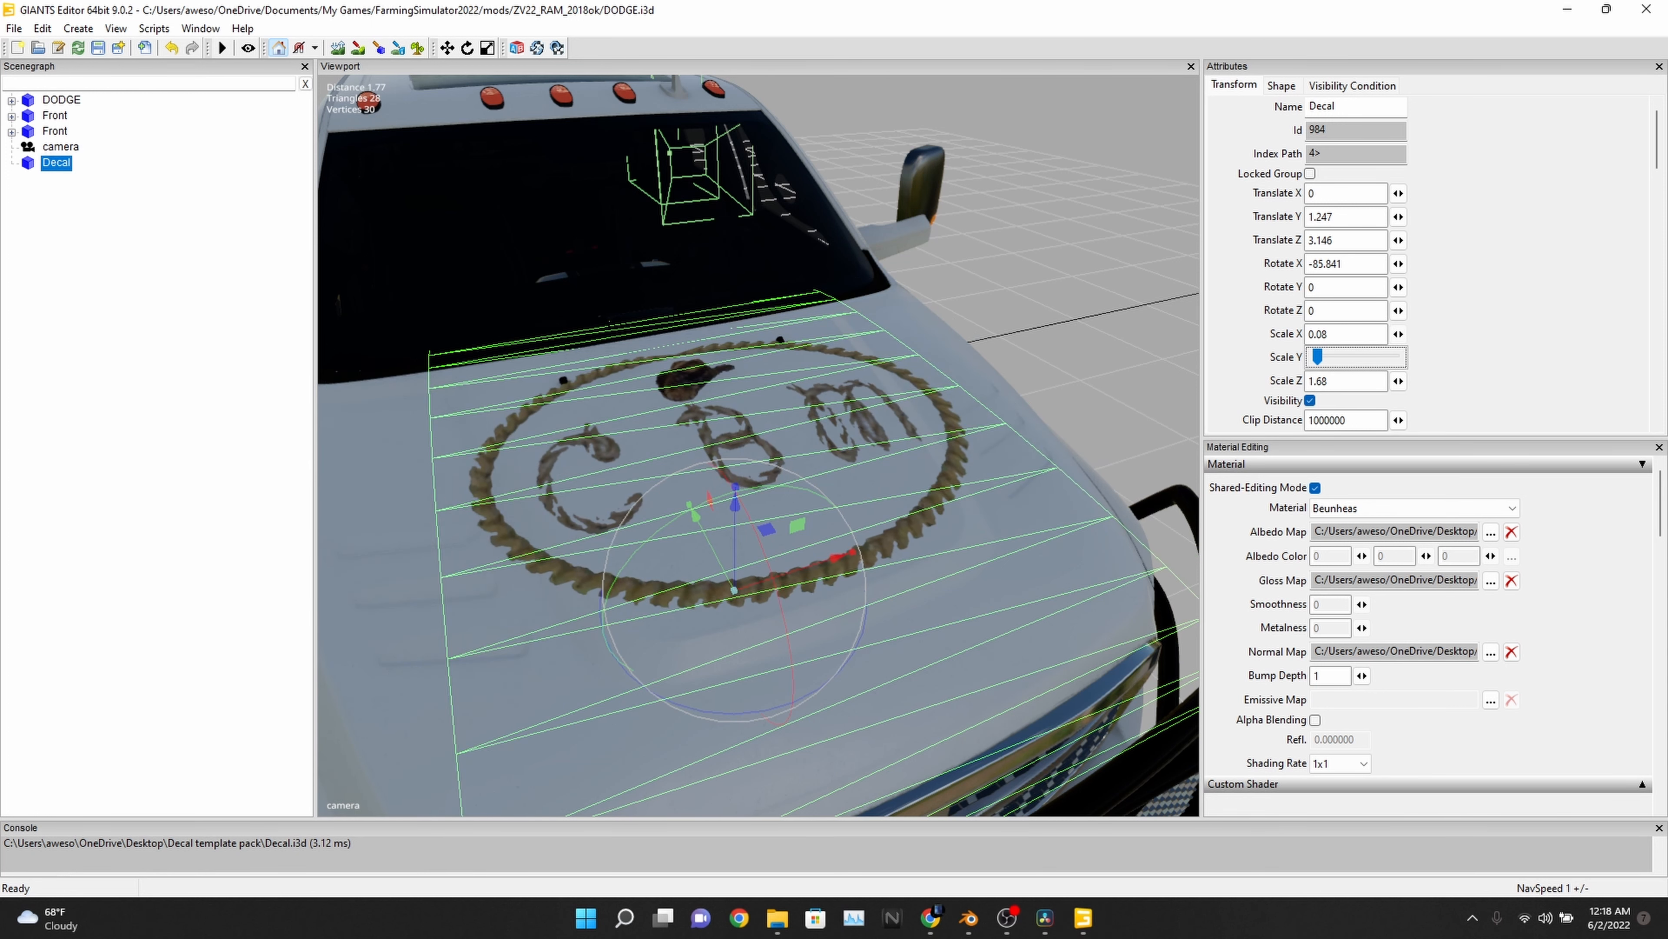
pyautogui.press('Left')
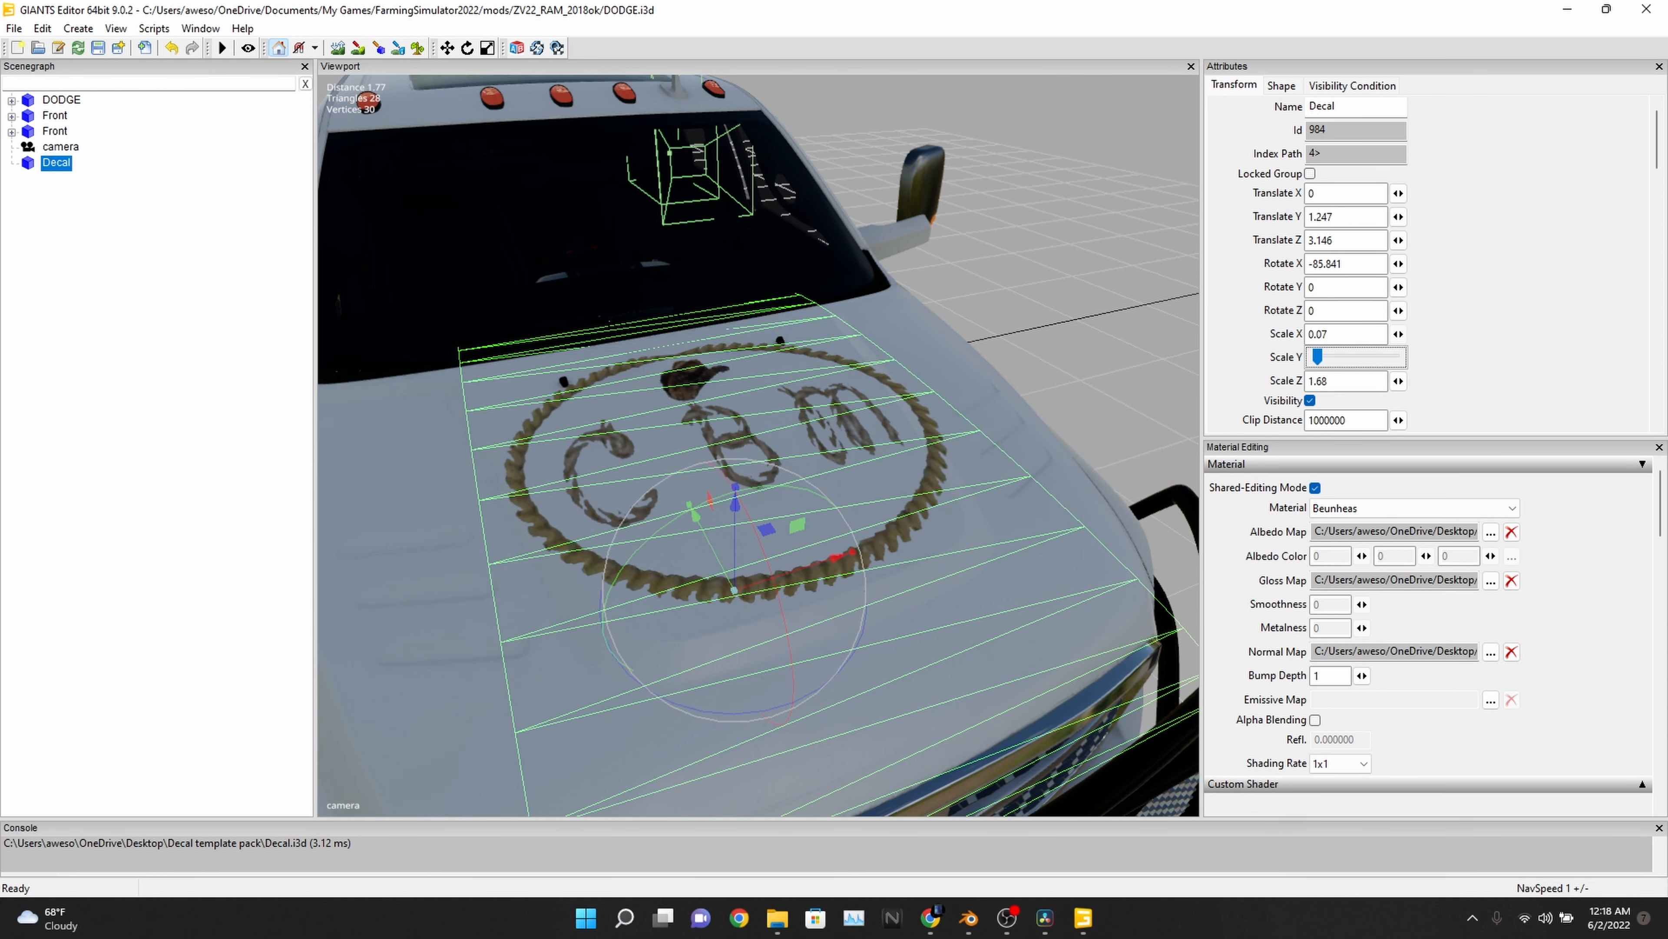
pyautogui.click(1346, 333)
# - Shorten the decal by reducing its Y scale to 0.08
pyautogui.click(1398, 357)
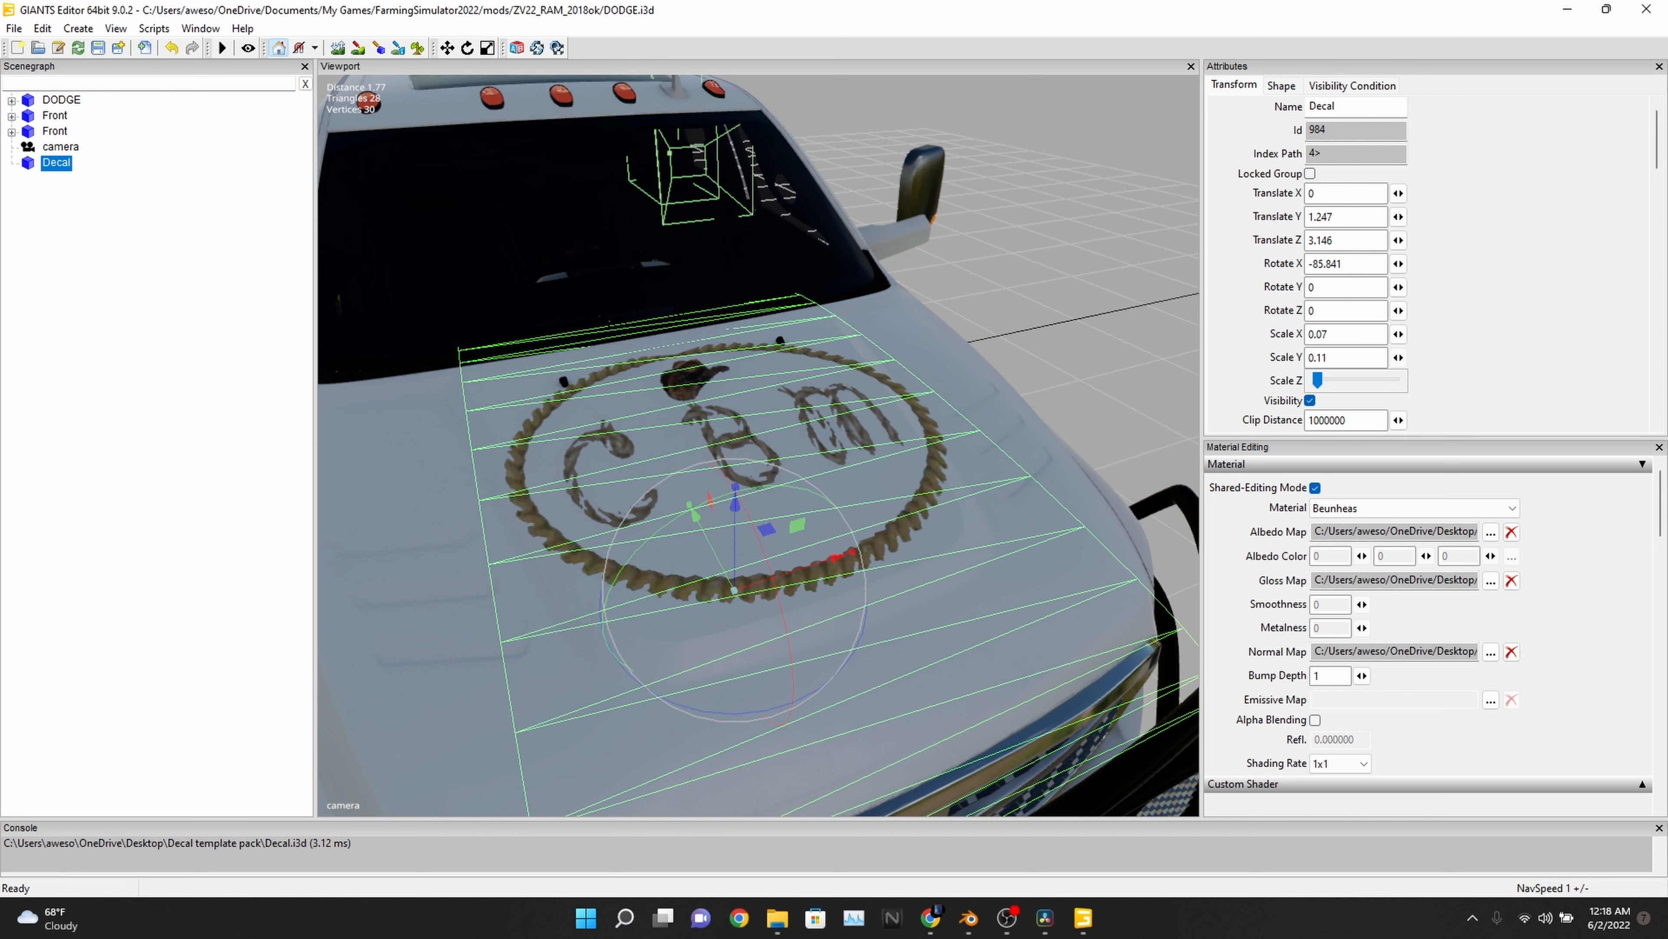
pyautogui.press('Left')
pyautogui.press('Left')
pyautogui.press('Left')
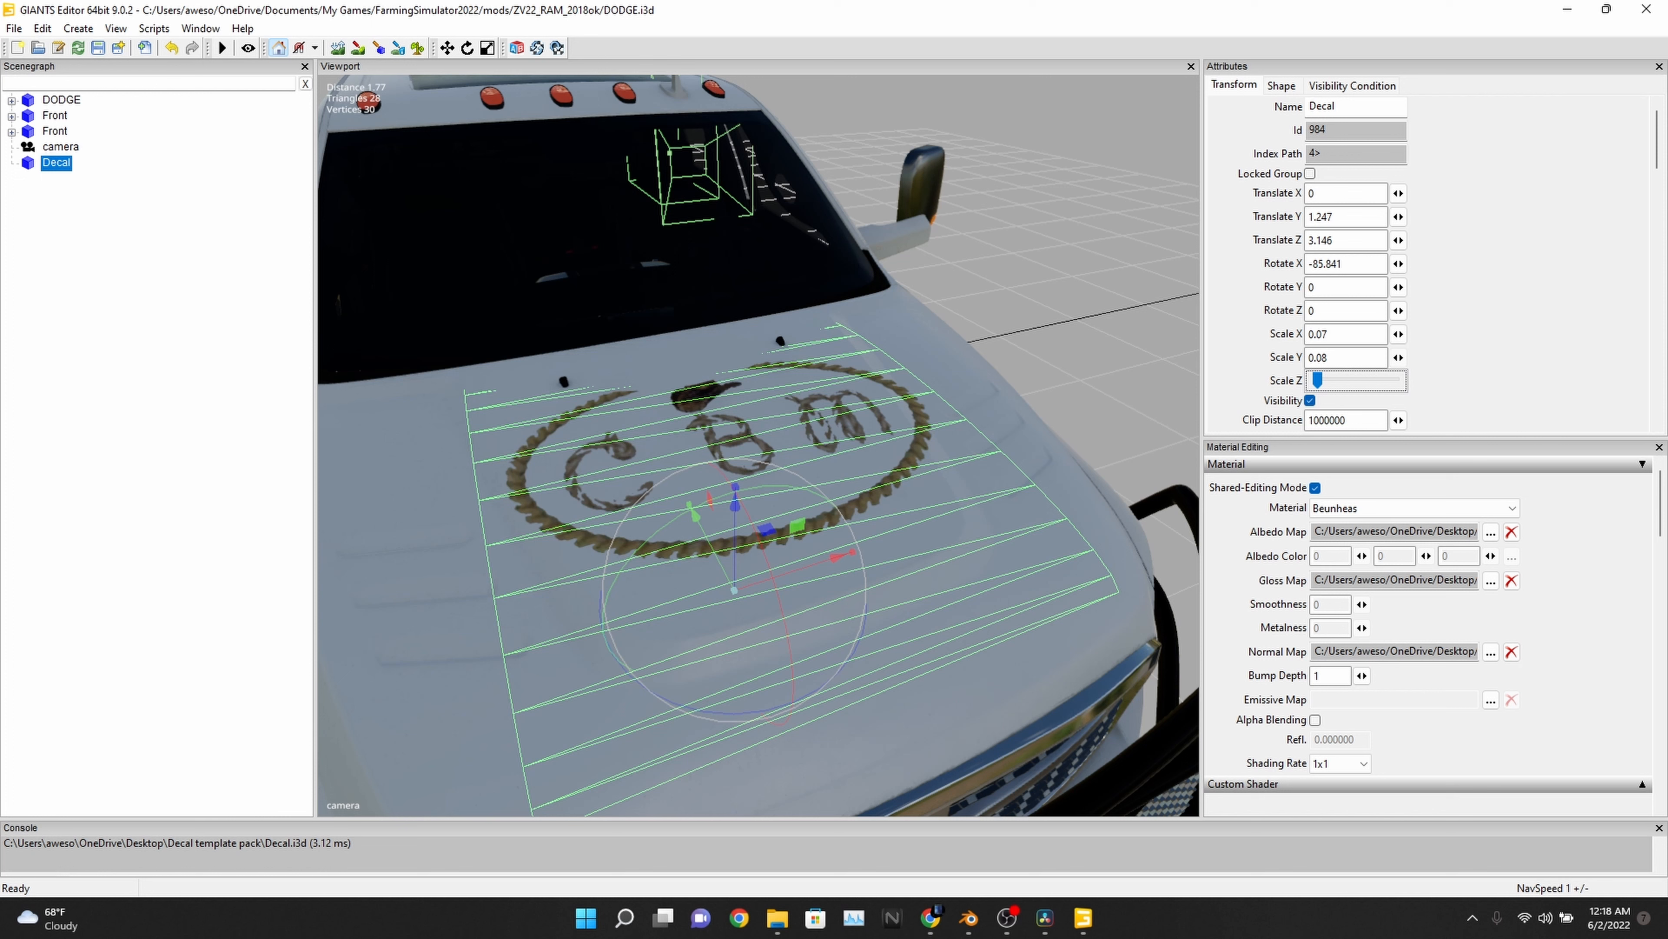
pyautogui.click(1346, 357)
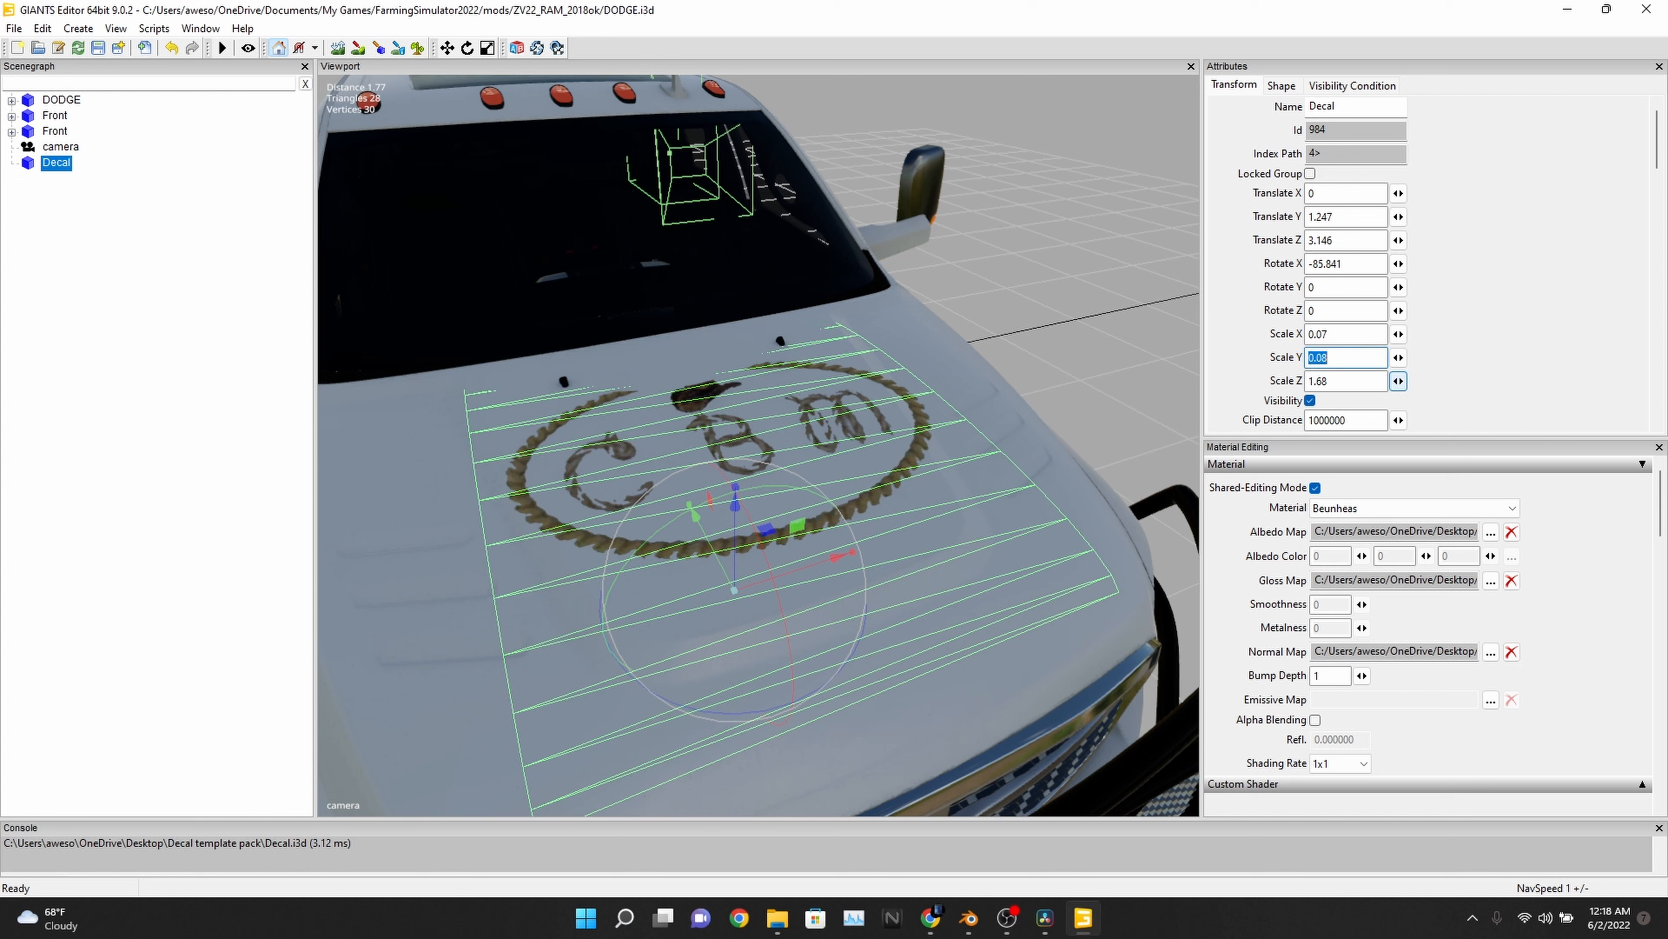
# - Reduce the decal's Z scale to 1.53 and raise the decal to about Y 1.29
pyautogui.click(1398, 381)
pyautogui.press('Left')
pyautogui.press('Left')
pyautogui.press('Left')
pyautogui.press('Left')
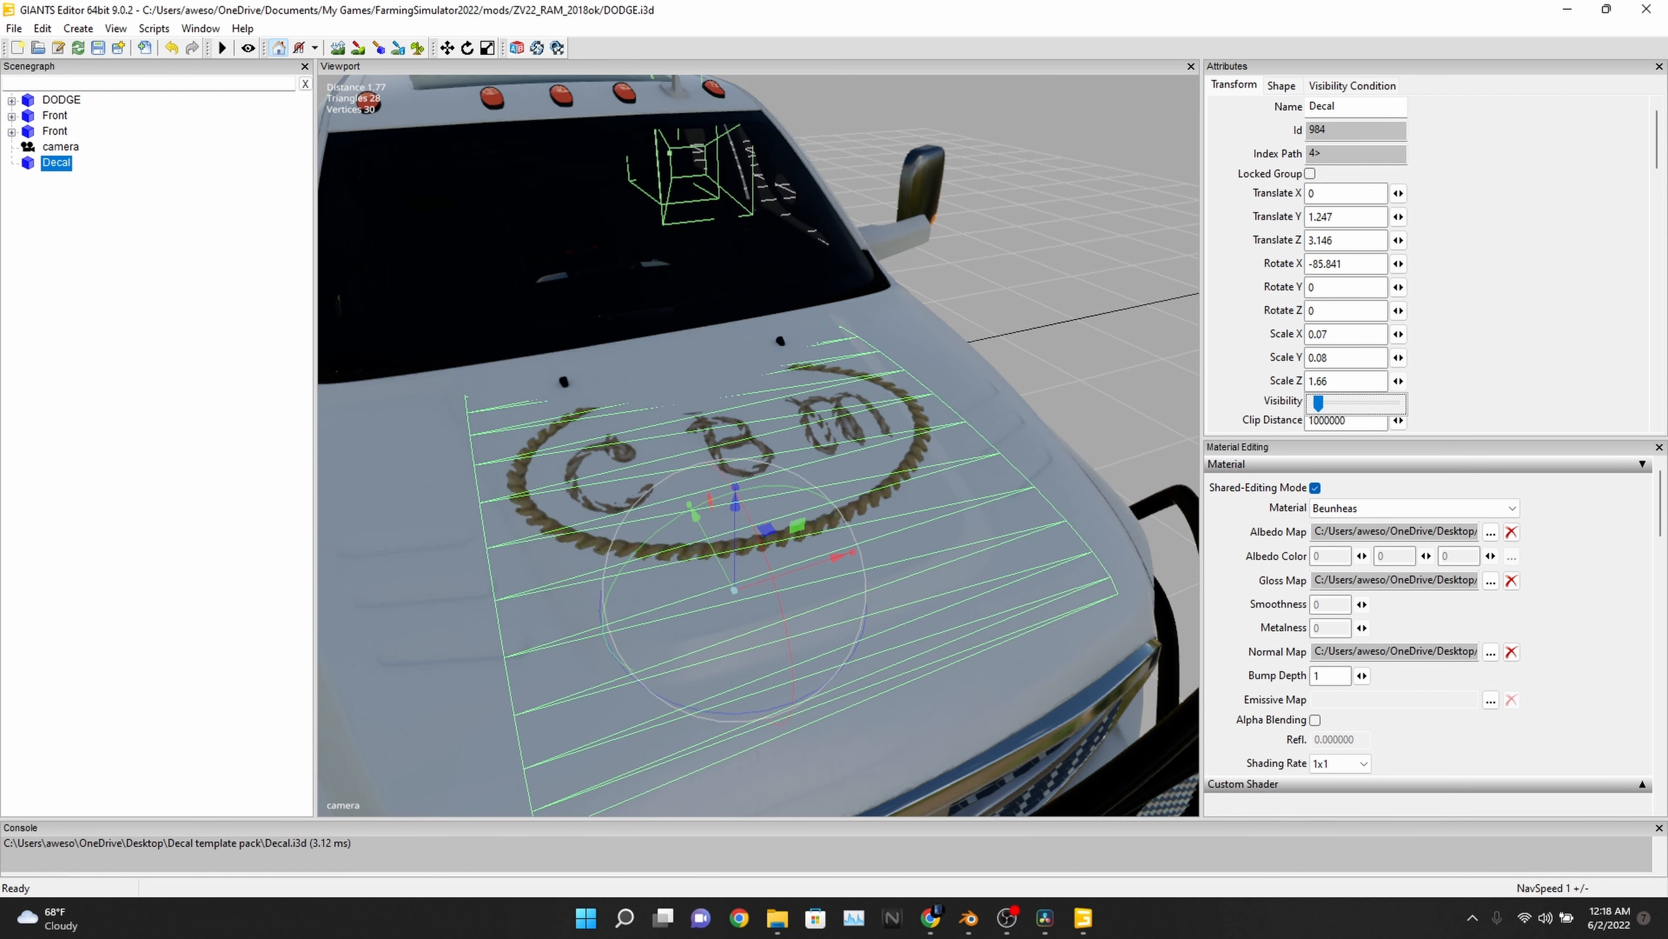
pyautogui.press('Left')
pyautogui.press('Left')
pyautogui.press('Left')
pyautogui.press('Left')
pyautogui.press('Left')
pyautogui.press('Left')
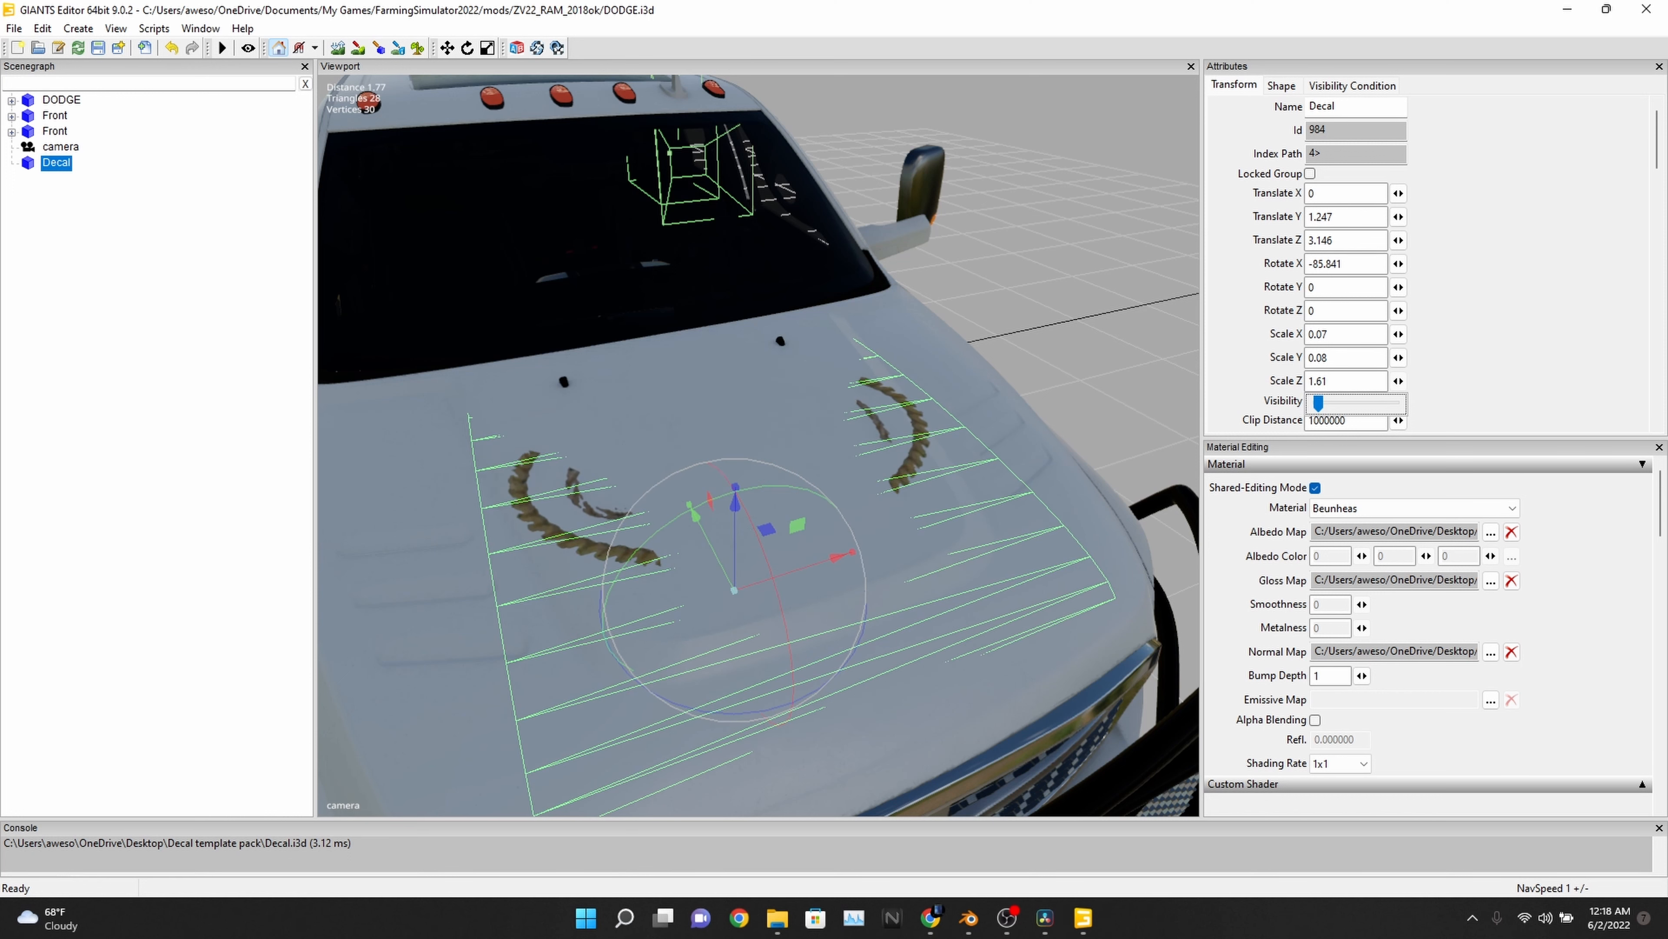
pyautogui.press('Left')
pyautogui.press('Left')
pyautogui.press('Left')
pyautogui.press('Left')
pyautogui.press('Left')
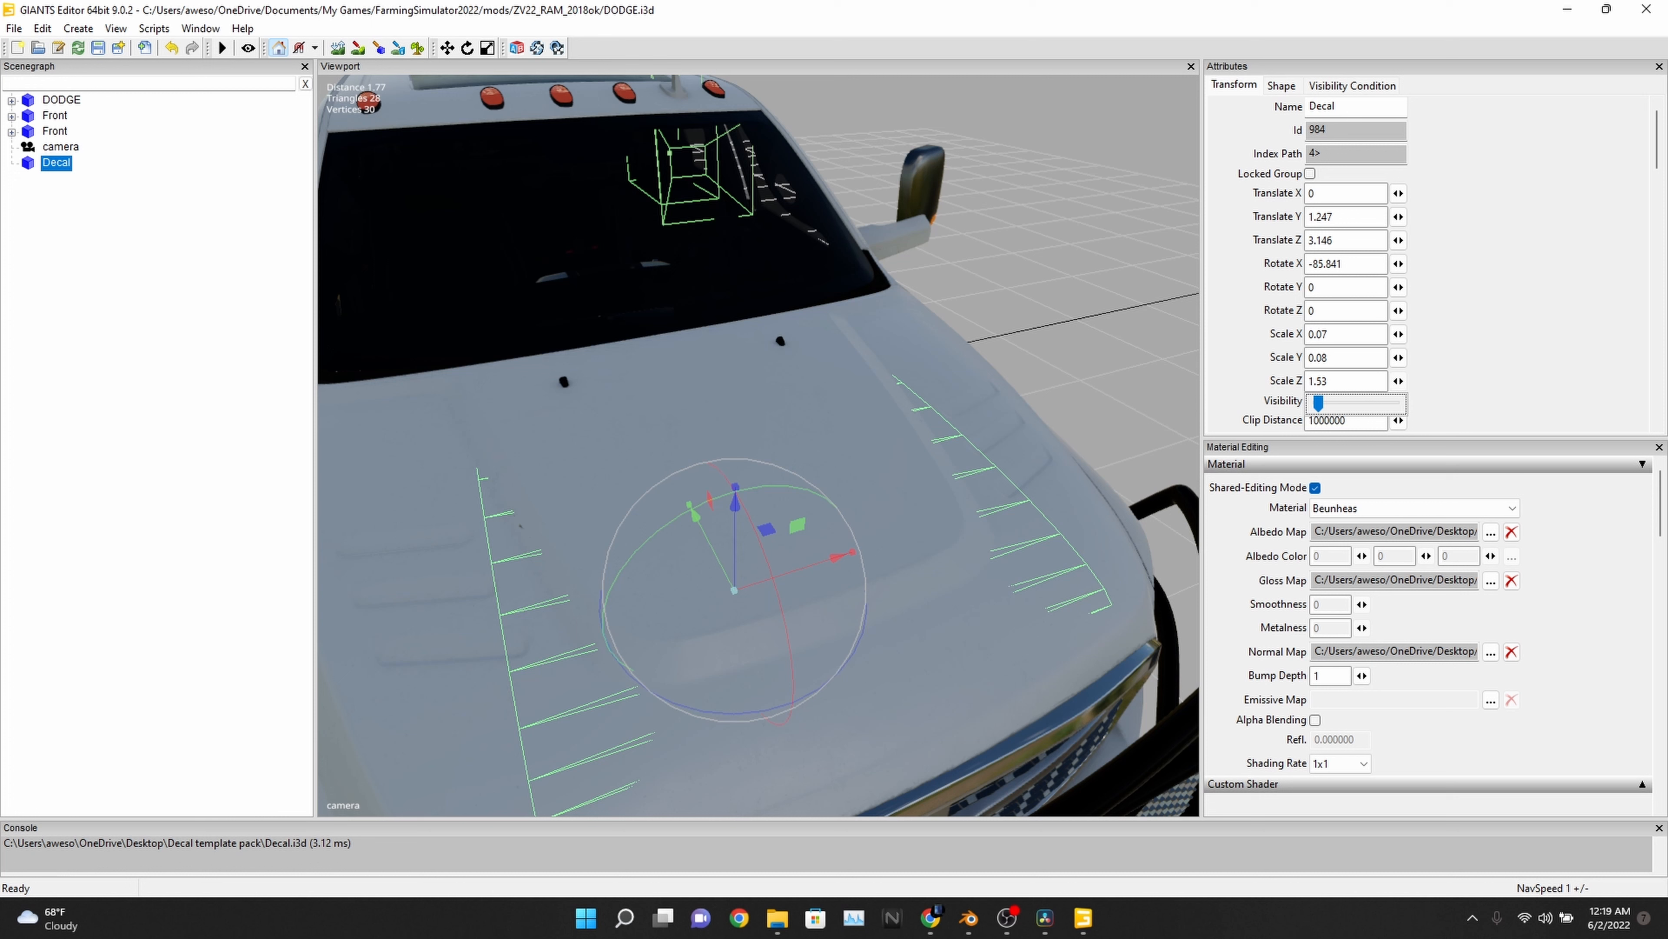
pyautogui.moveTo(735, 505); pyautogui.dragTo(735, 493)
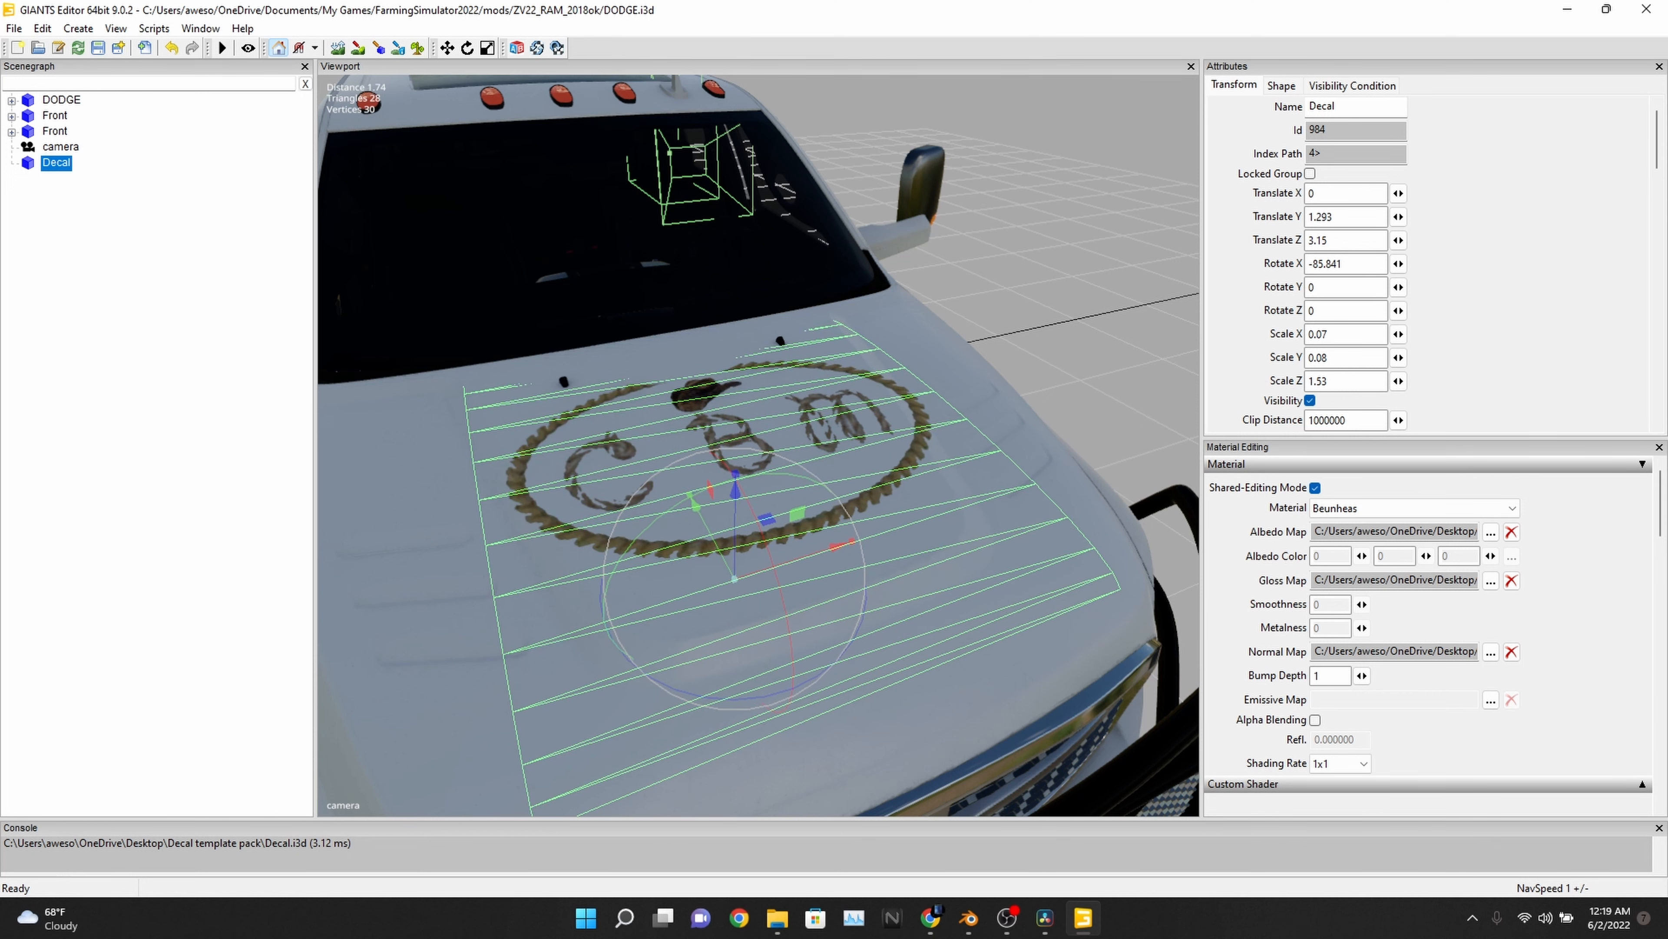
# - Set the decal's Z scale to 0.11
pyautogui.doubleClick(1319, 381)
pyautogui.write('0.11')
pyautogui.press('Return')
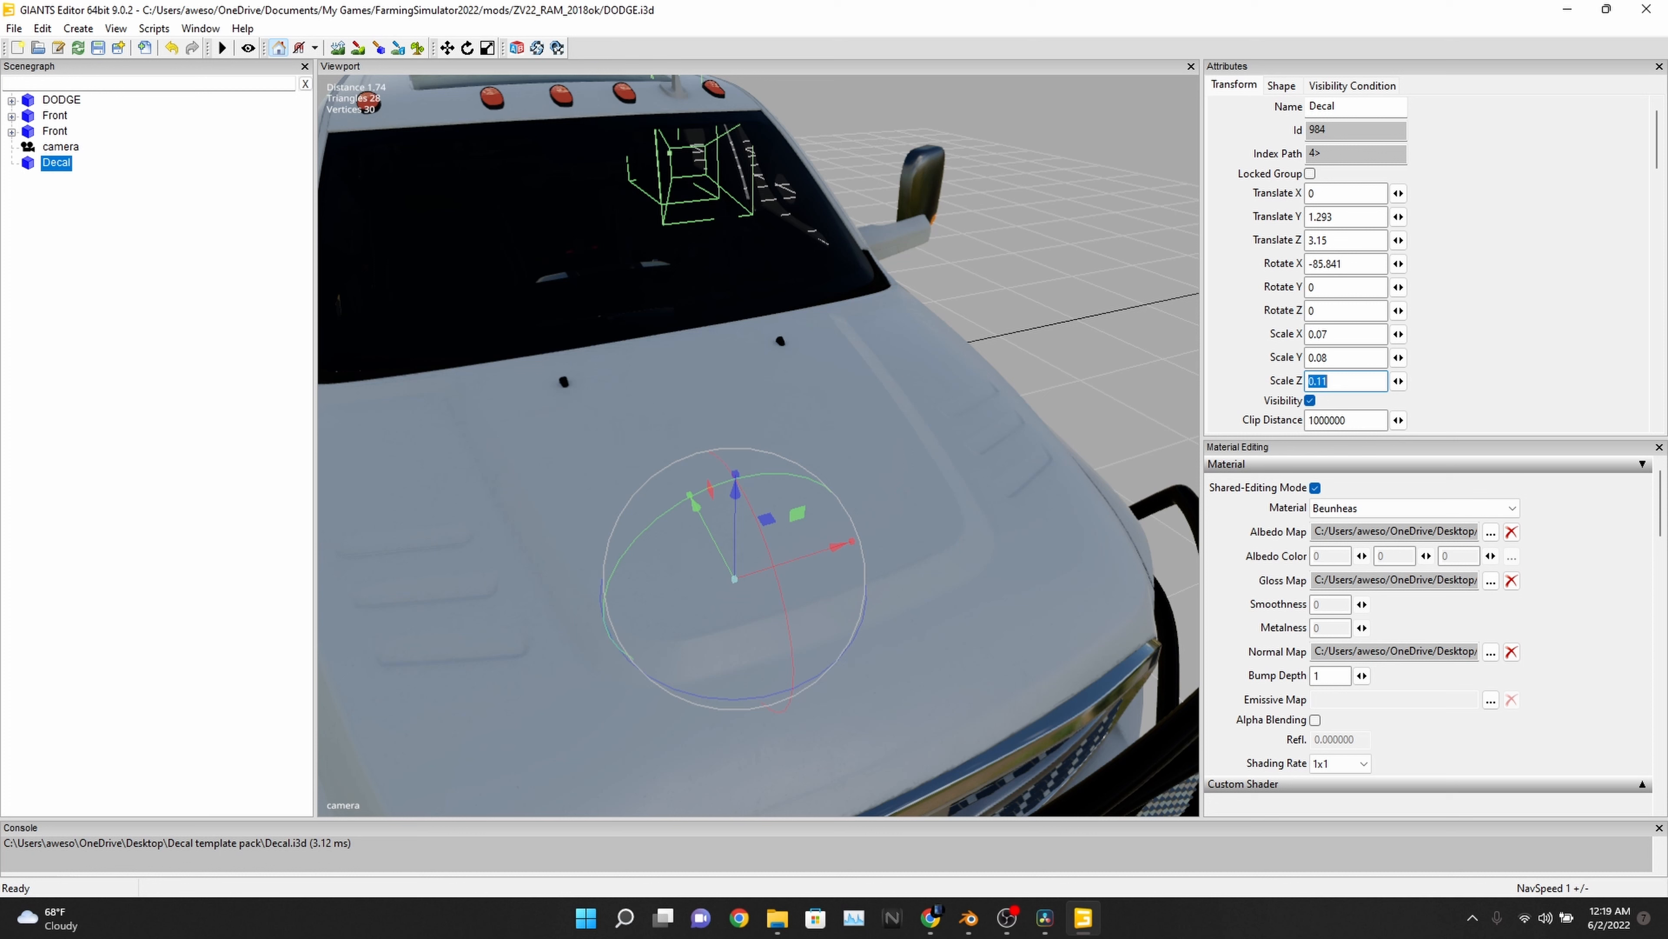
# - Raise the decal onto the hood surface at about Y 1.7 and tilt it to about -84.2 degrees around X
pyautogui.moveTo(735, 491); pyautogui.dragTo(736, 351)
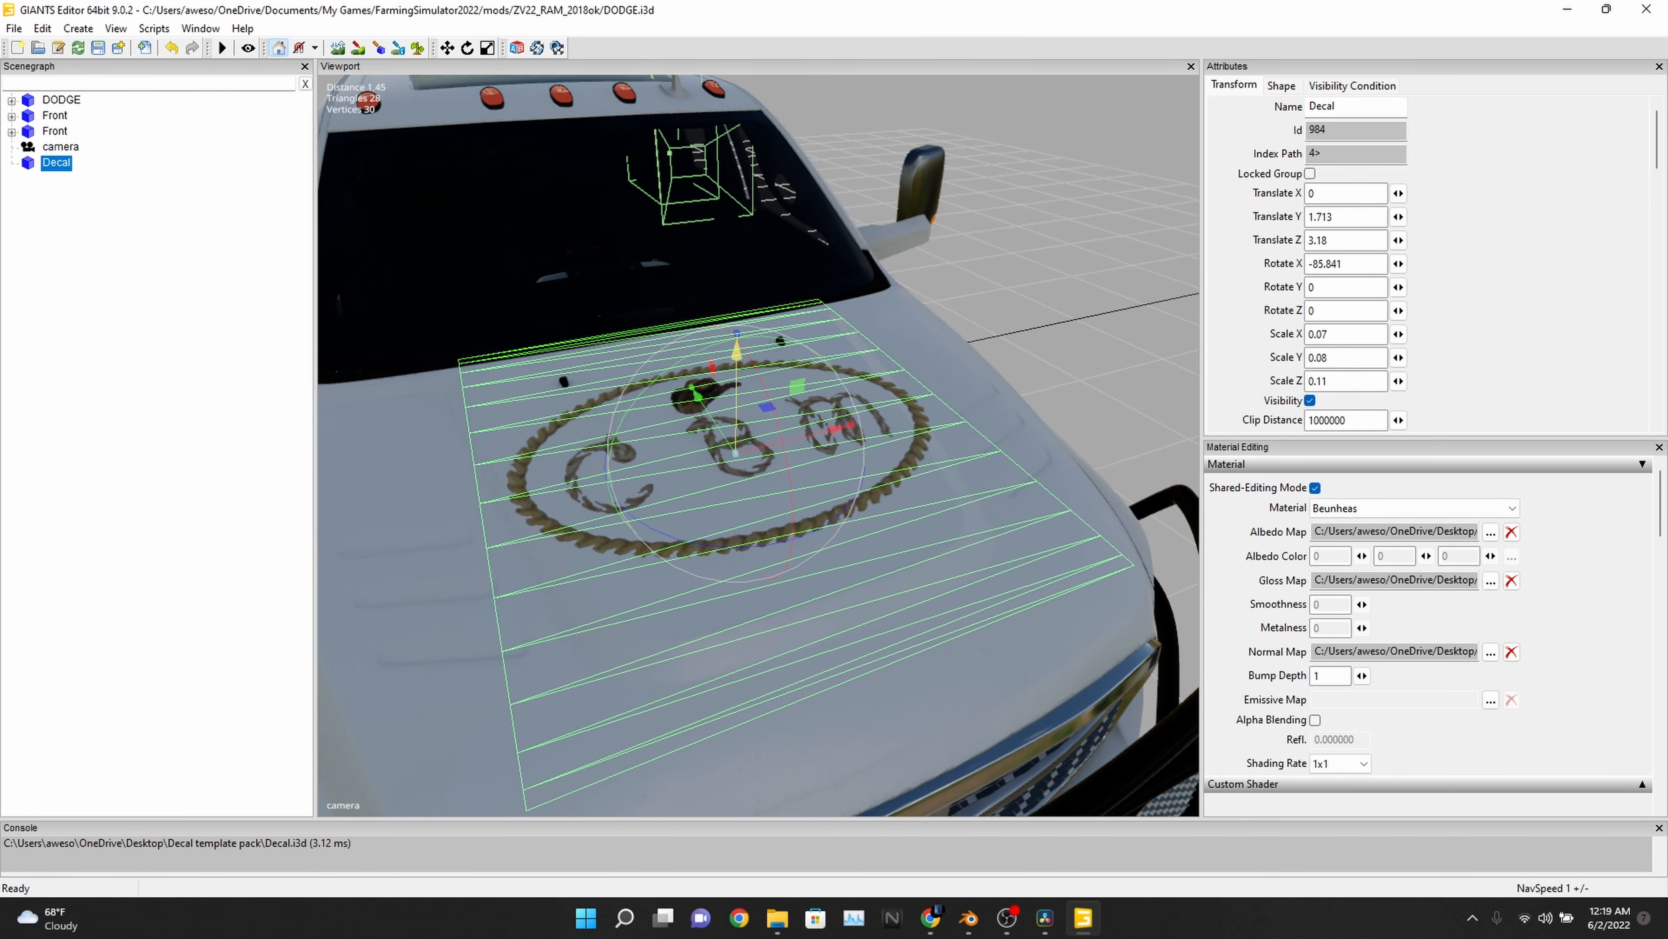
pyautogui.moveTo(785, 453); pyautogui.dragTo(785, 458)
pyautogui.moveTo(737, 352); pyautogui.dragTo(738, 358)
# - Increase the decal's Z scale to 0.16 and deselect it
pyautogui.click(1399, 381)
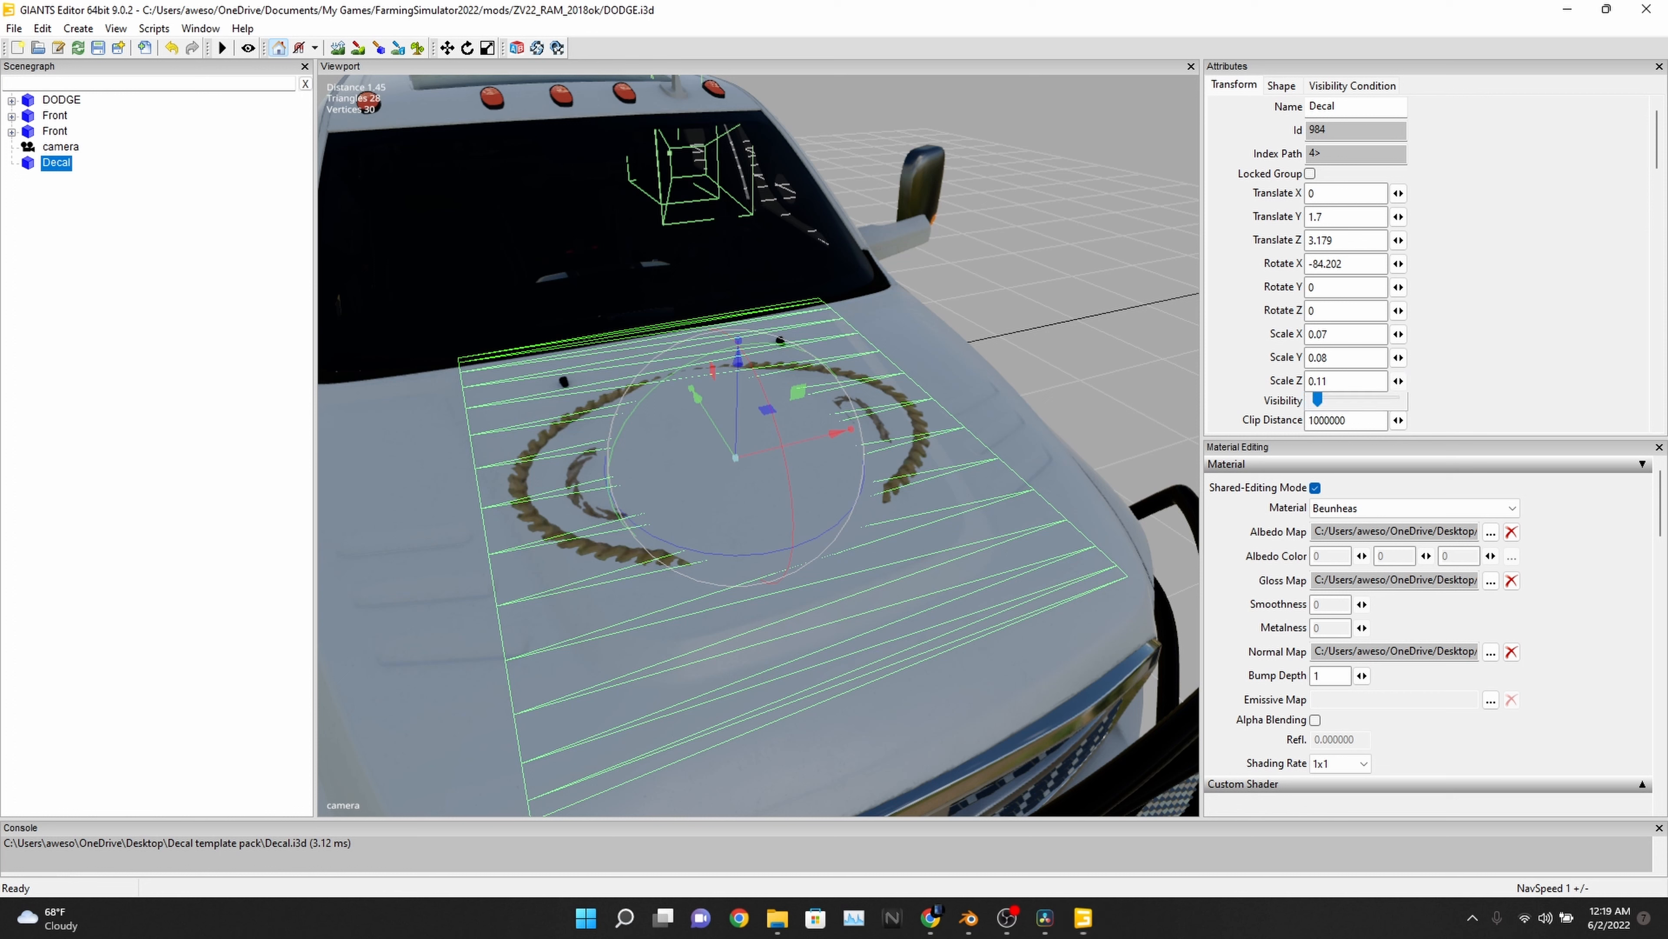
pyautogui.moveTo(1399, 382); pyautogui.dragTo(1403, 381)
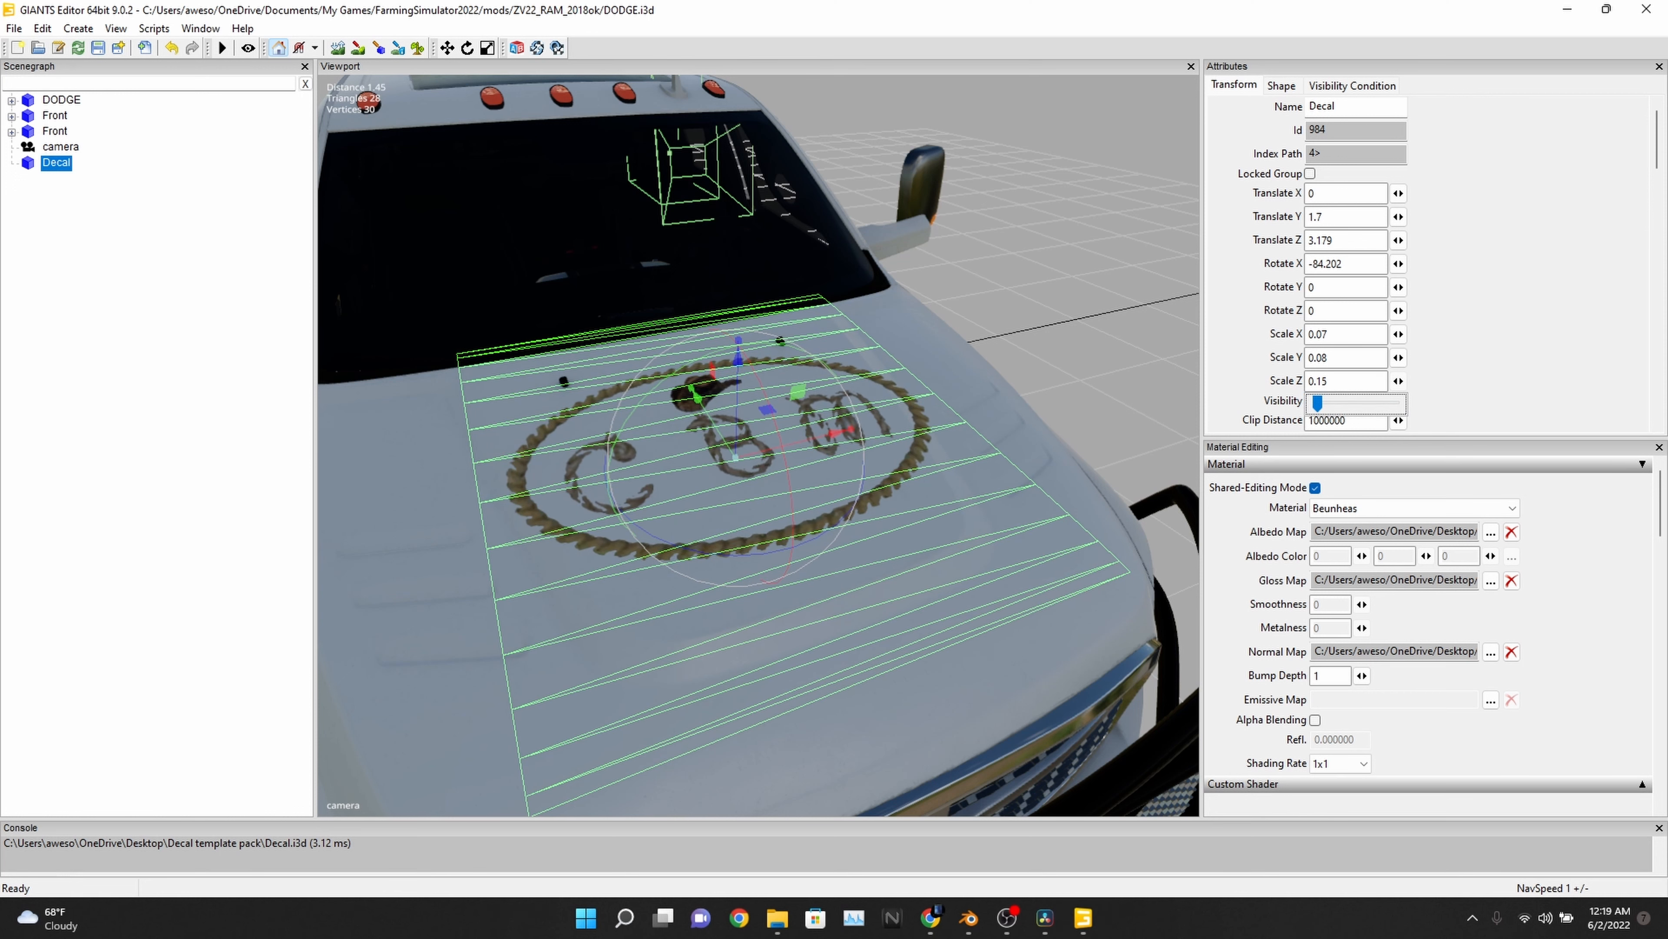
pyautogui.click(1038, 211)
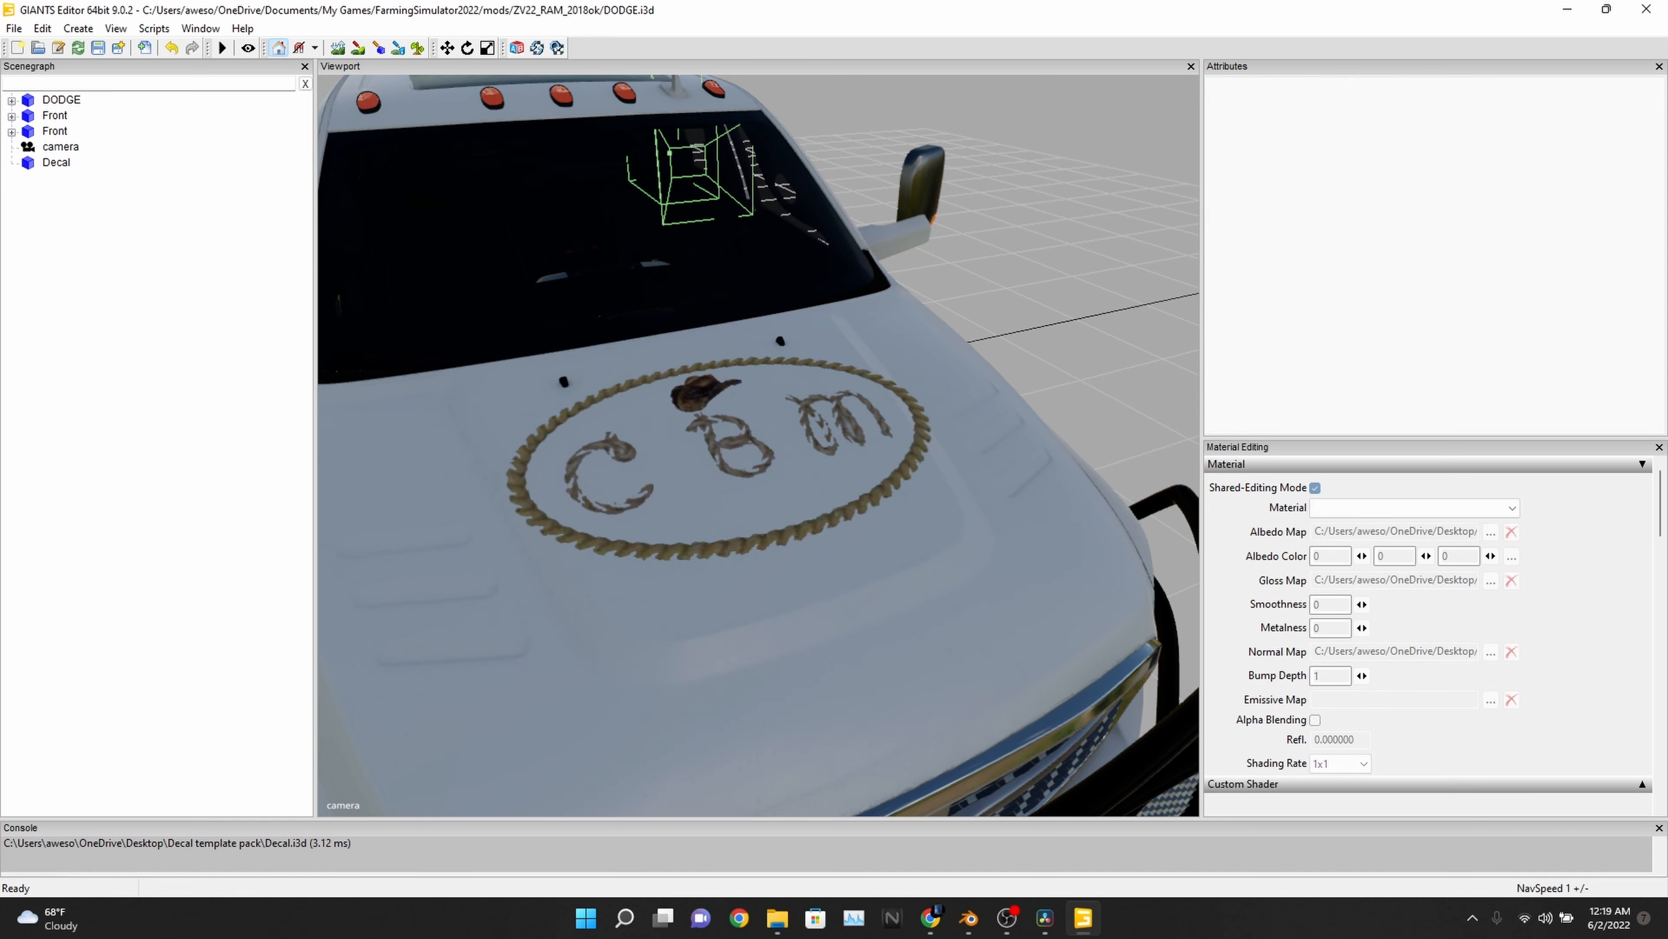
# - Examine from the side how closely the CBM decal follows the curve of the truck's hood
pyautogui.keyDown('alt'); pyautogui.moveTo(756, 434); pyautogui.dragTo(920, 434); pyautogui.keyUp('alt')
pyautogui.scroll(-5, 758, 446)
pyautogui.scroll(-5, 758, 446)
pyautogui.scroll(7, 758, 446)
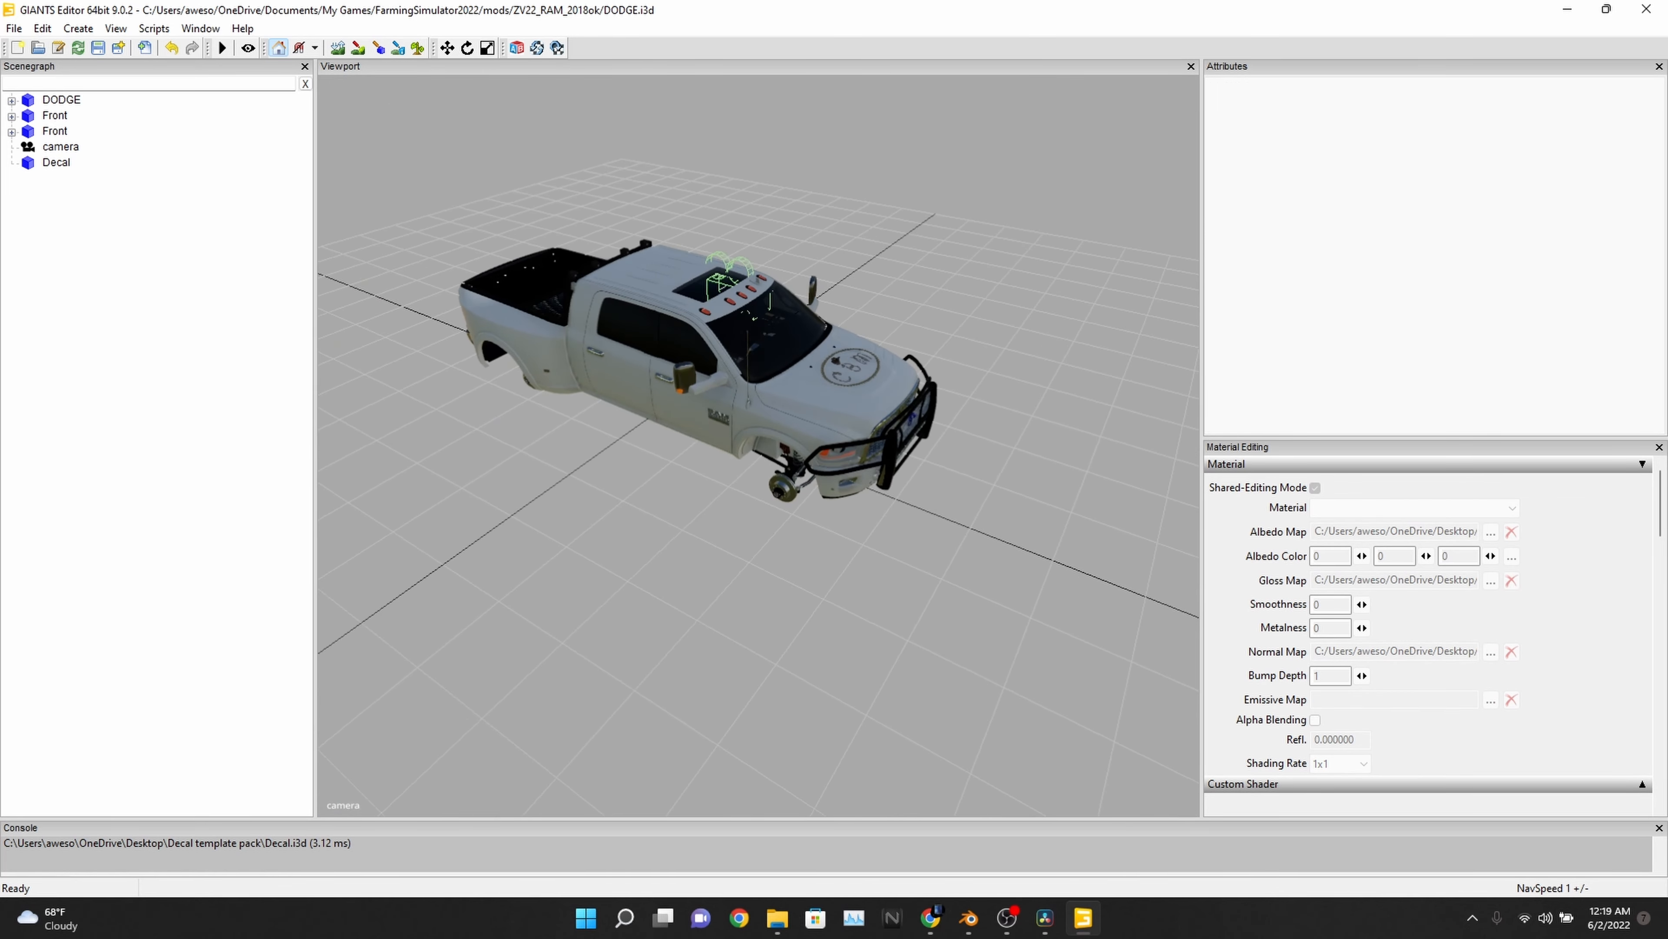
pyautogui.keyDown('alt'); pyautogui.moveTo(758, 446); pyautogui.dragTo(847, 375); pyautogui.keyUp('alt')
pyautogui.scroll(-3, 759, 446)
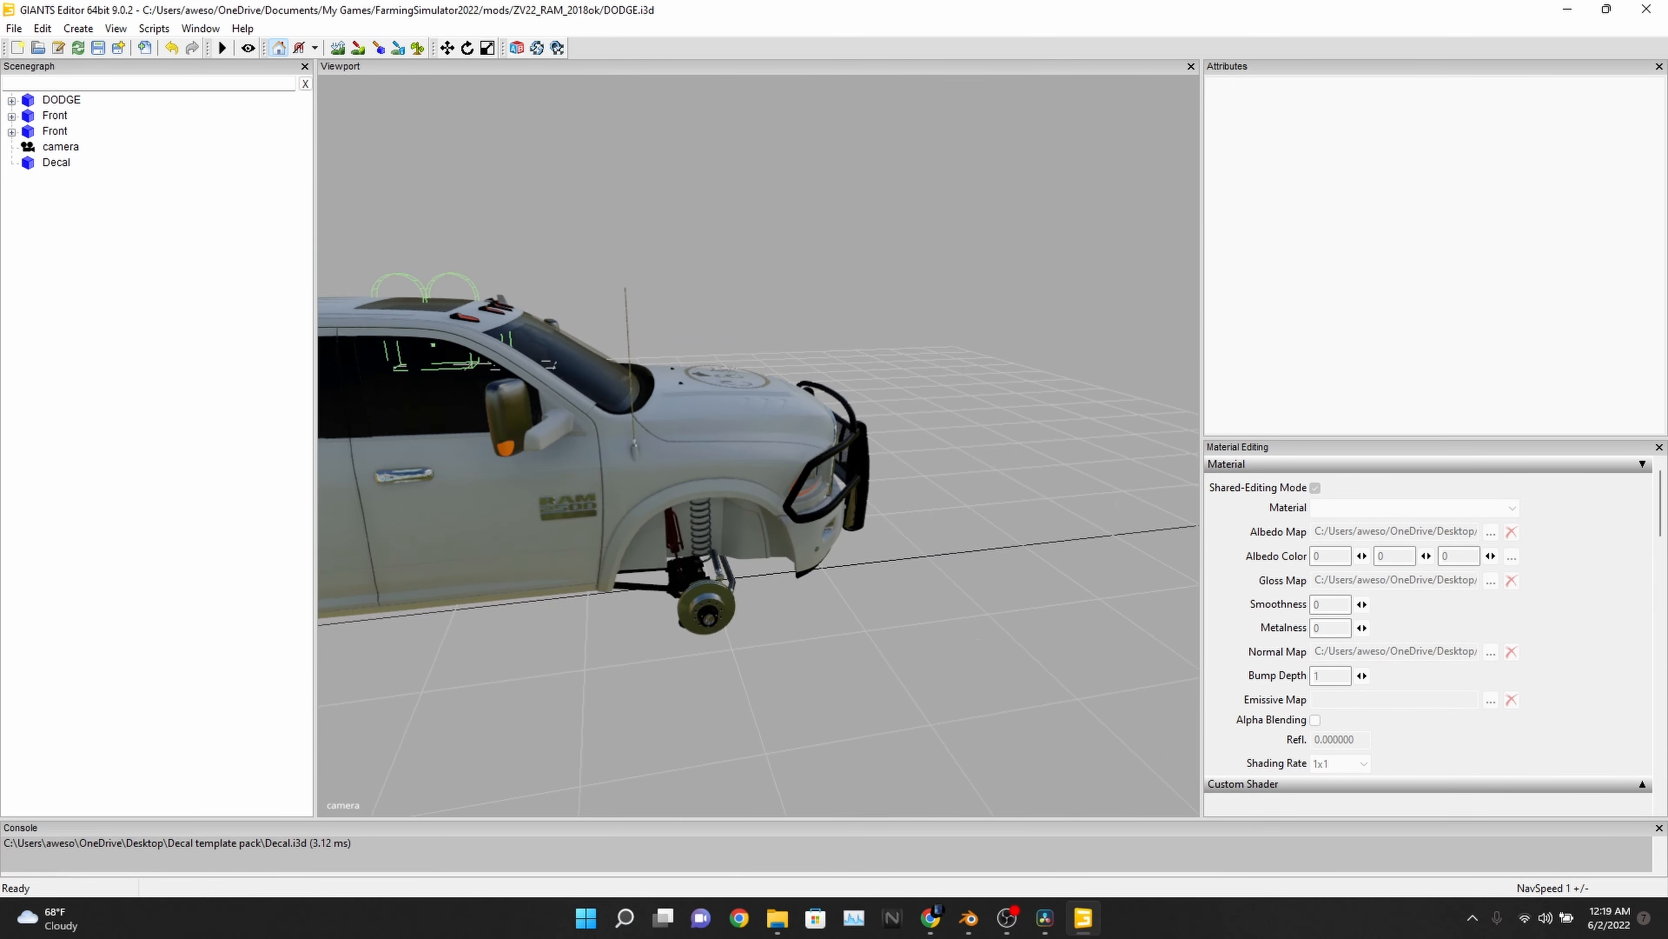
pyautogui.scroll(6, 758, 446)
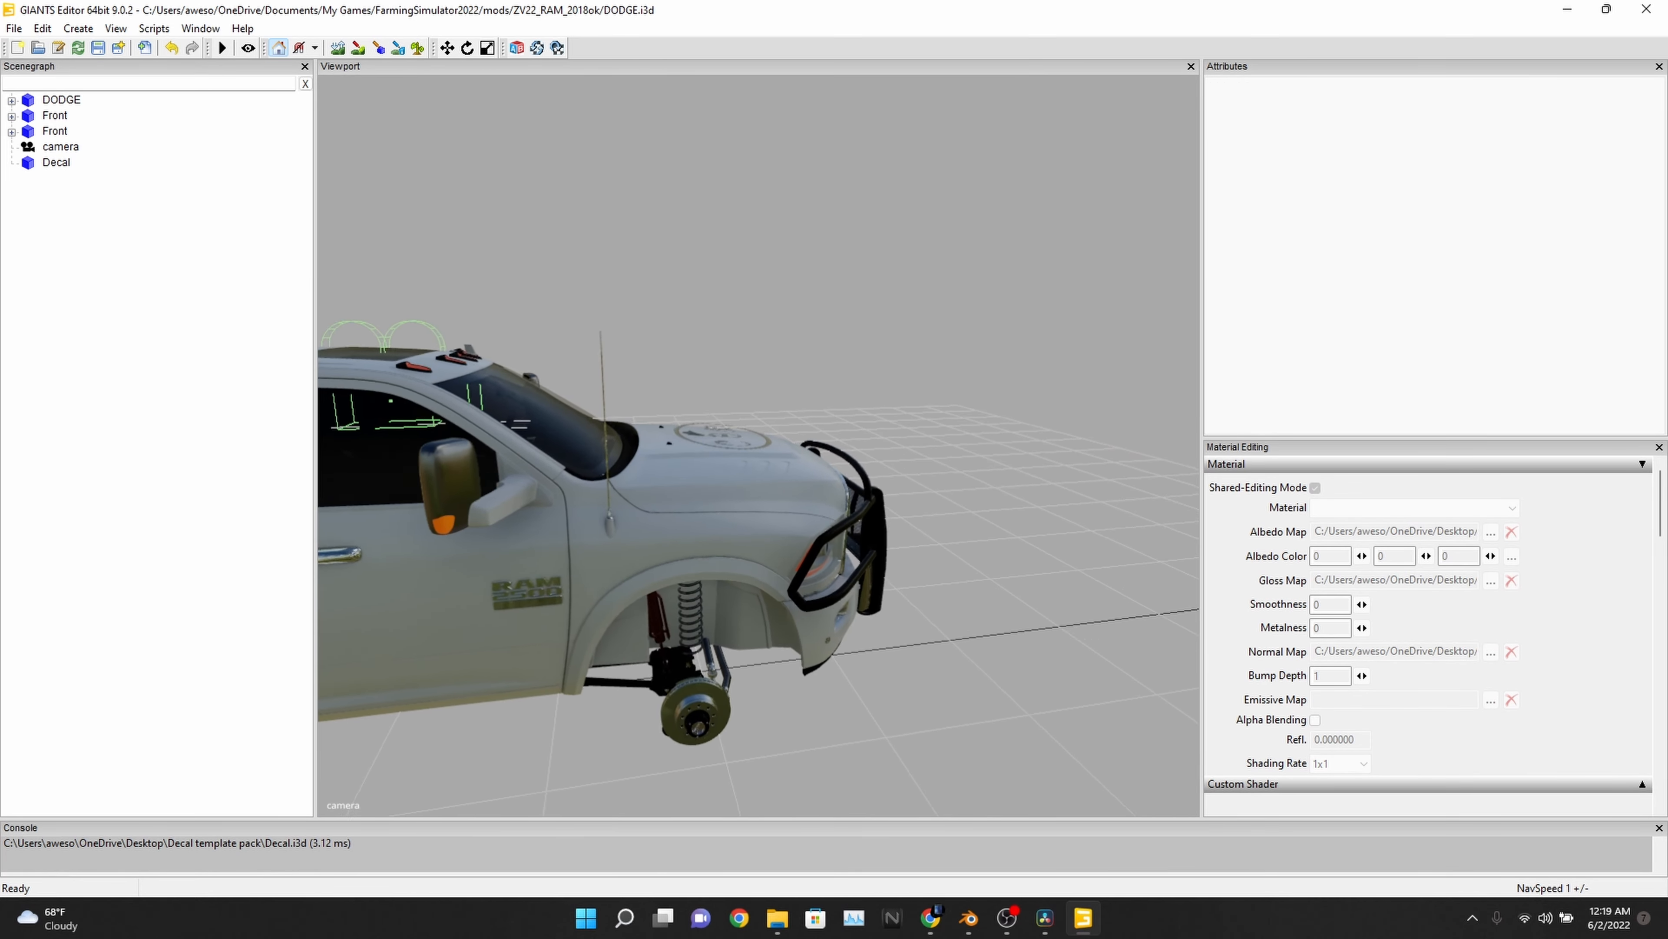
pyautogui.scroll(8, 758, 446)
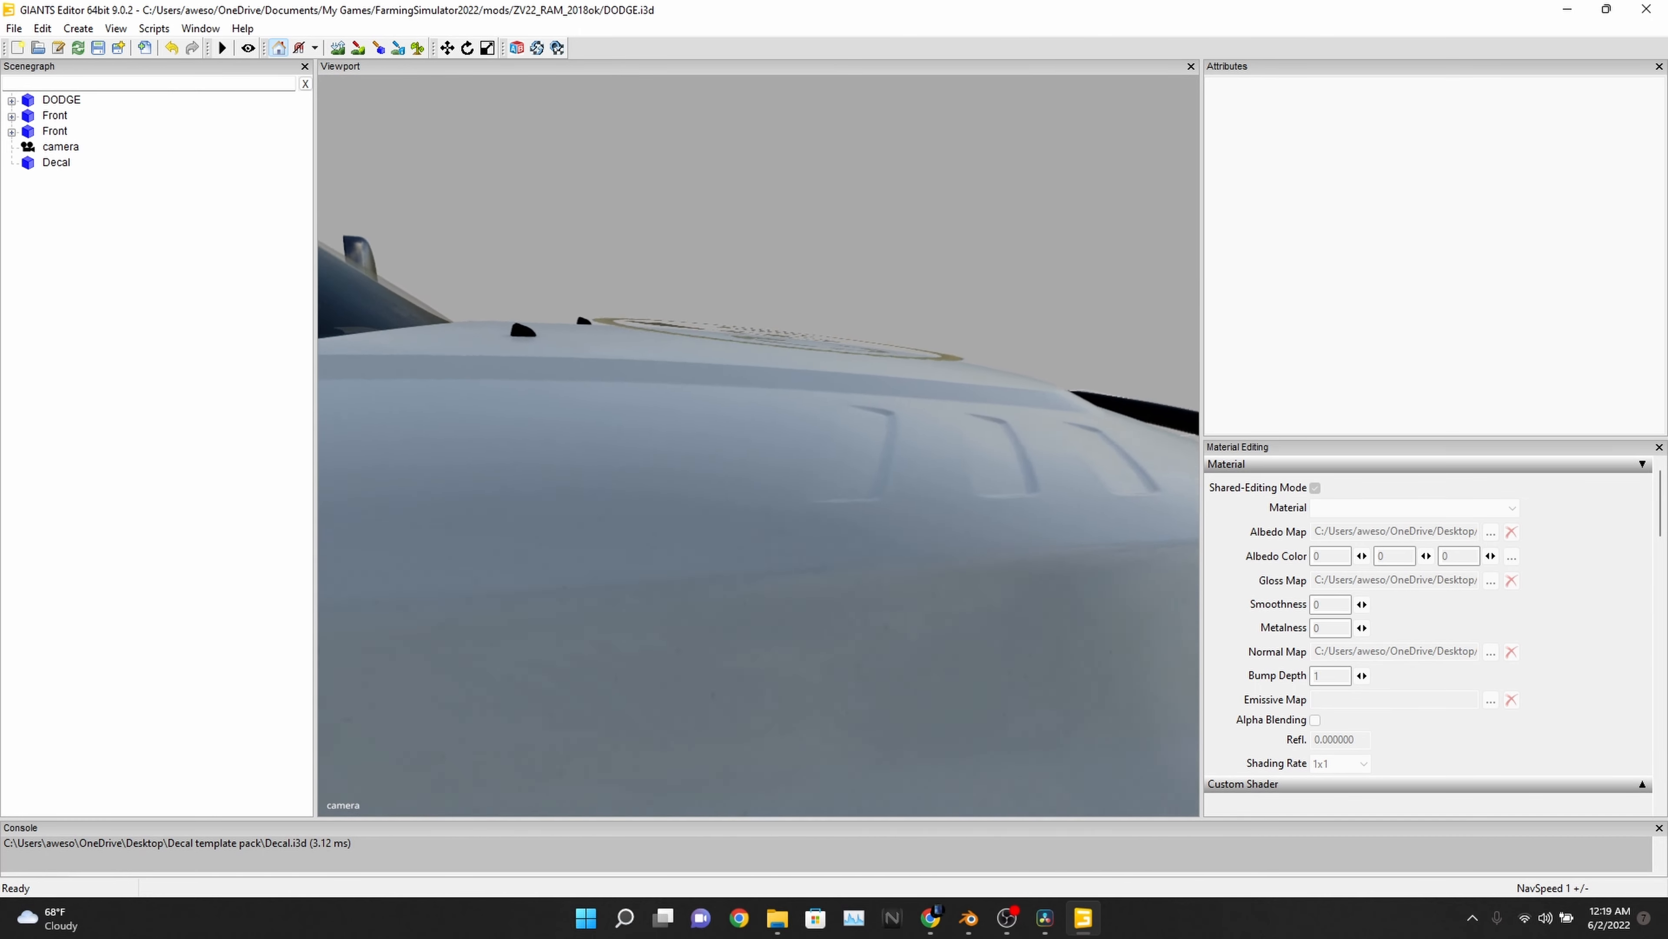
pyautogui.moveTo(758, 446)
pyautogui.keyDown('alt'); pyautogui.mouseDown()
pyautogui.moveTo(770, 398)
pyautogui.moveTo(744, 448)
pyautogui.mouseUp(); pyautogui.keyUp('alt')
pyautogui.scroll(4, 758, 445)
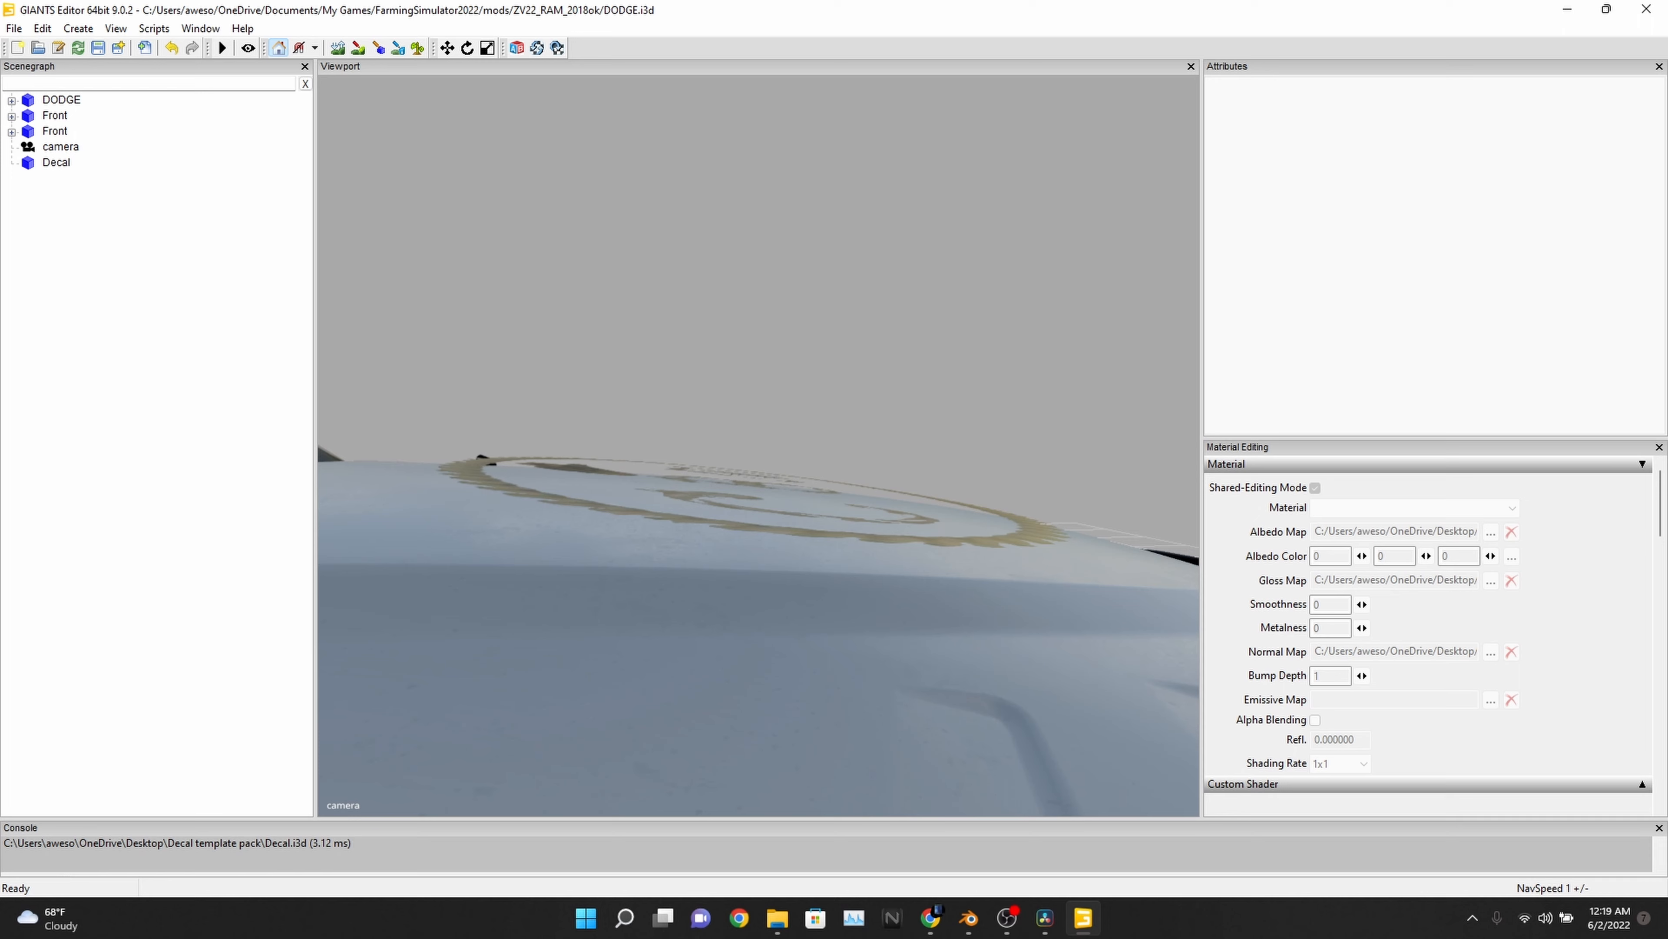
# - Increase the decal's Z scale to 0.7 and lower it onto the hood at about Y 1.54
pyautogui.click(56, 163)
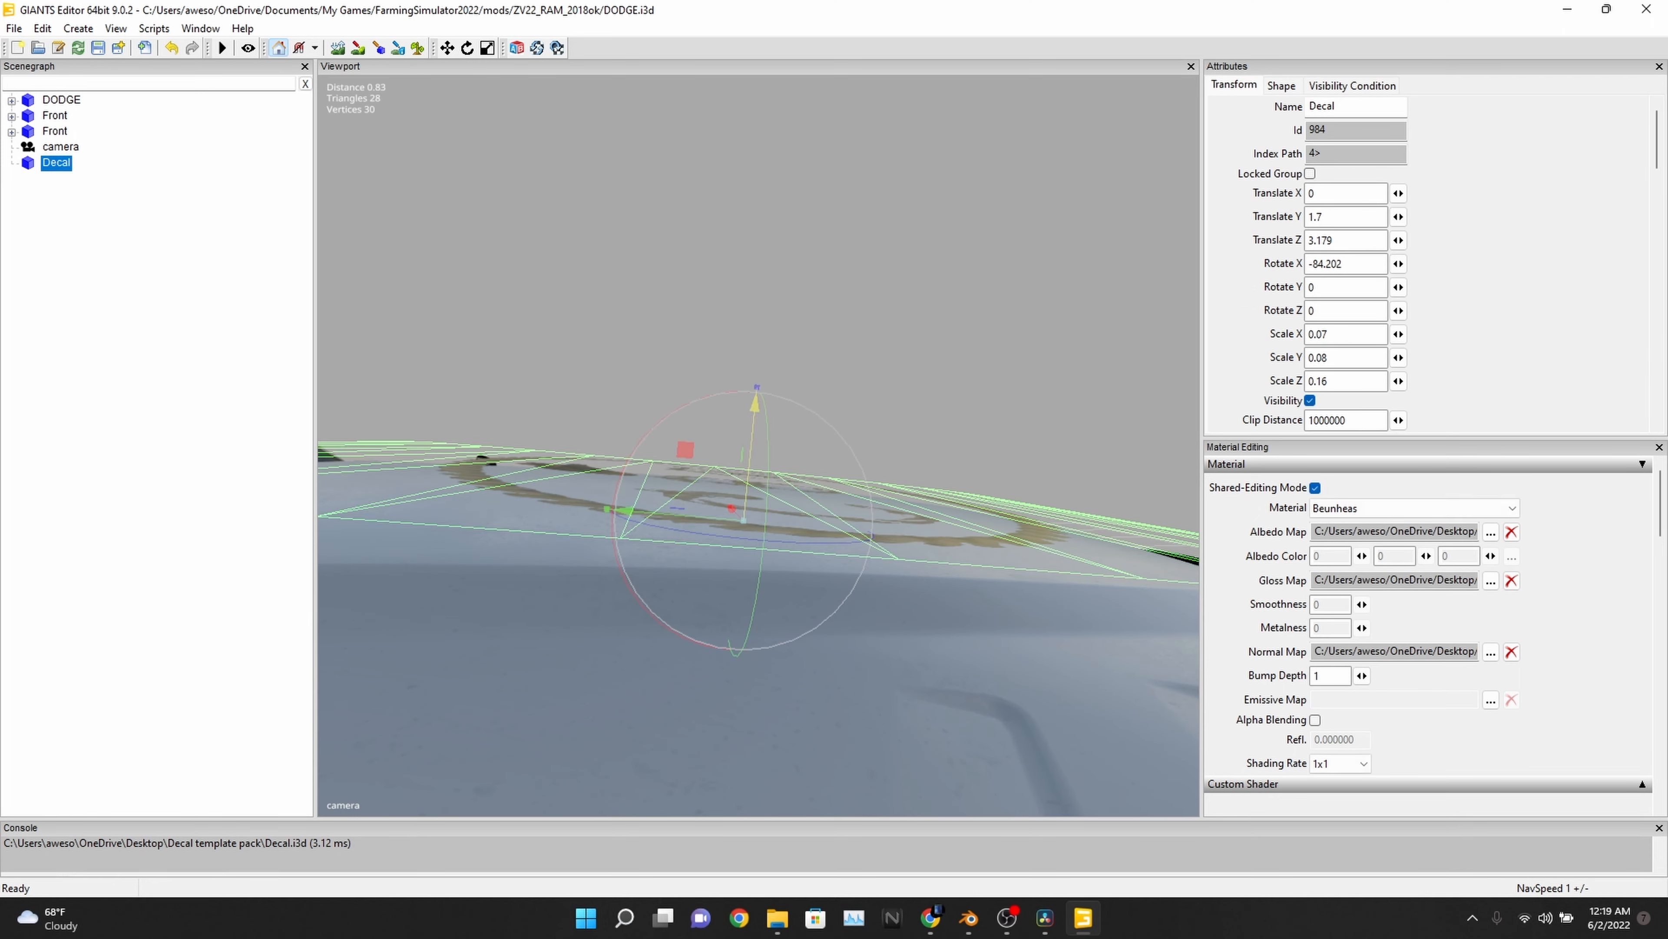
pyautogui.moveTo(756, 403); pyautogui.dragTo(754, 416)
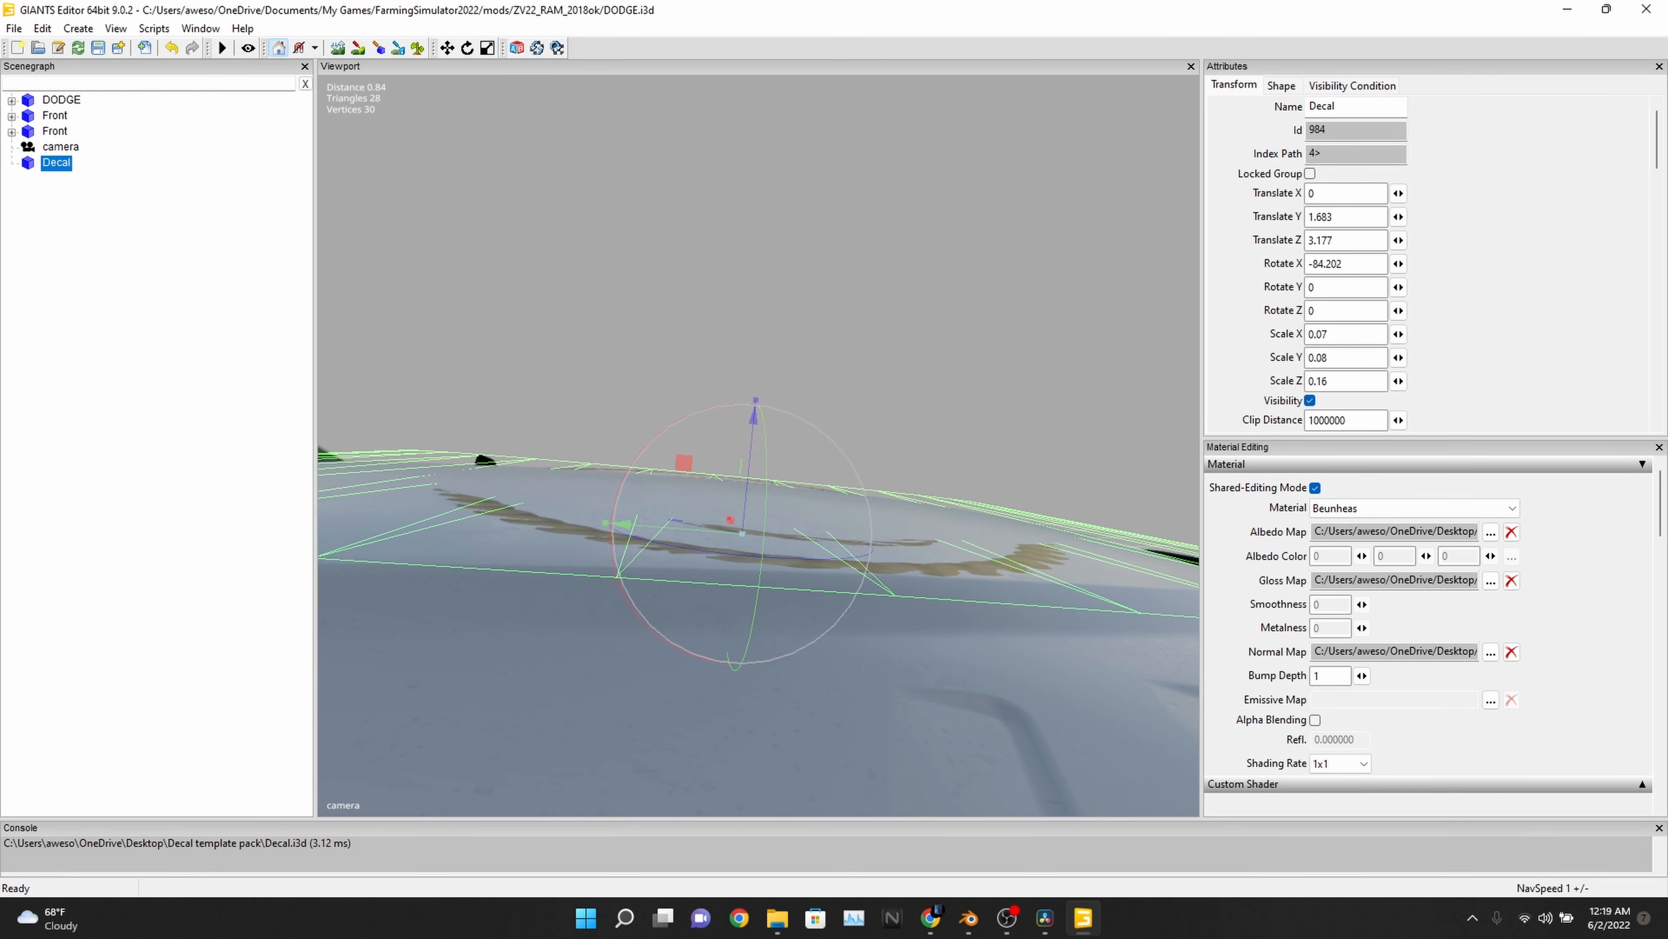
pyautogui.click(1399, 381)
pyautogui.press('Right')
pyautogui.press('Right')
pyautogui.press('Right')
pyautogui.press('Right')
pyautogui.press('Right')
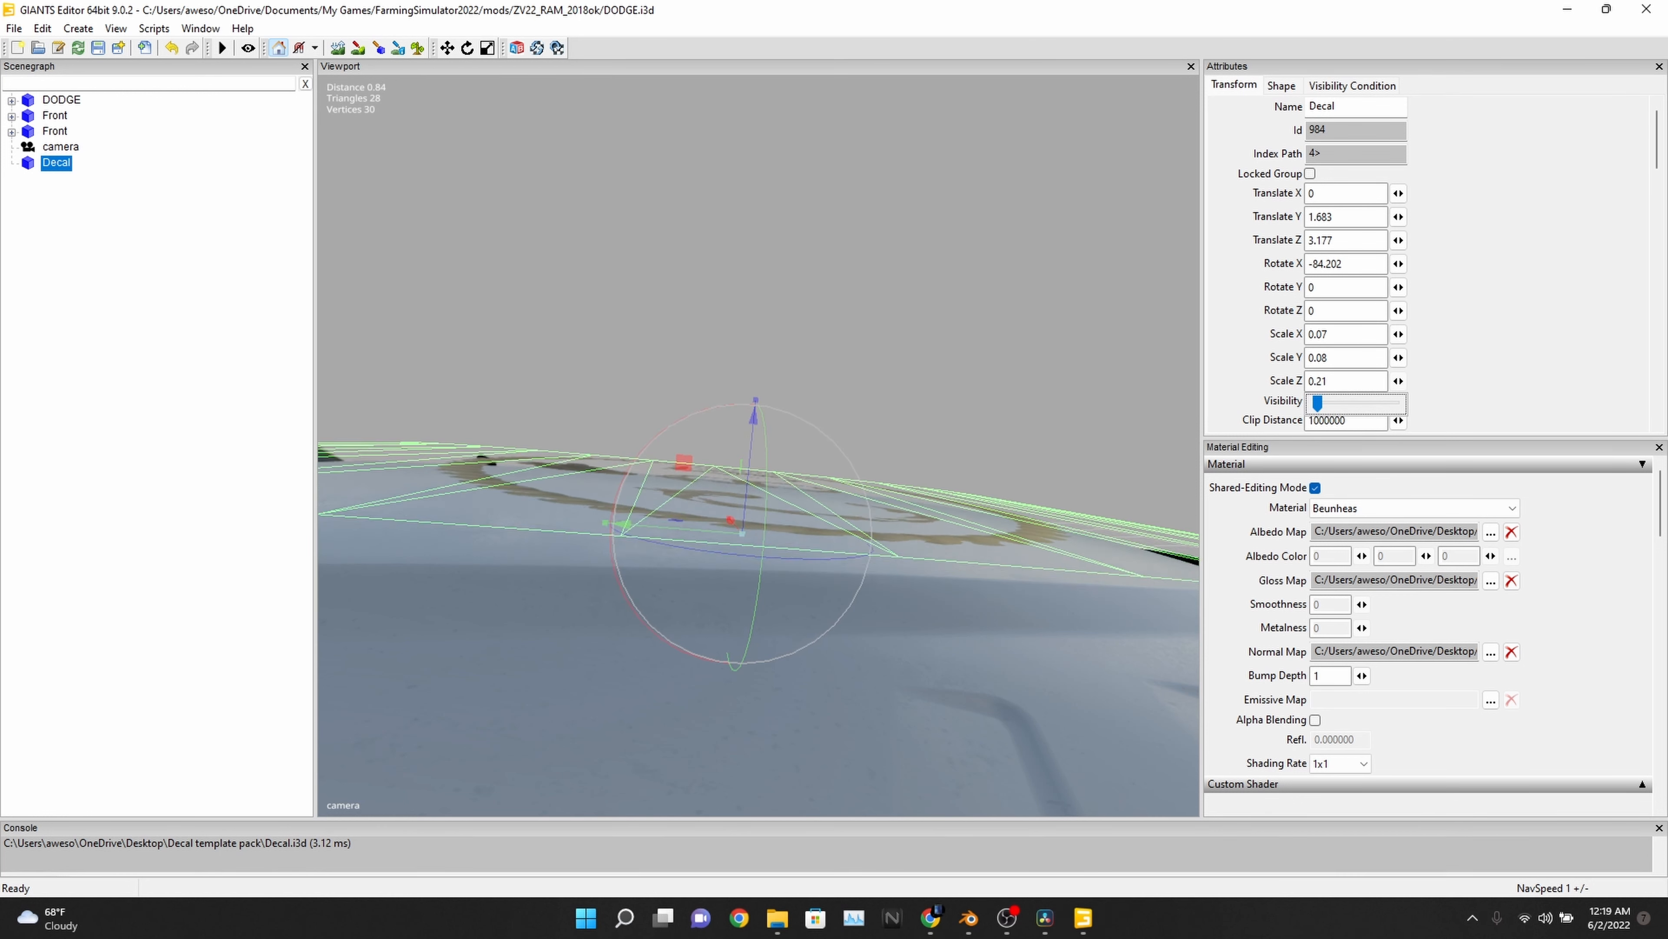
pyautogui.press('Right')
pyautogui.press('Right')
pyautogui.press('Right')
pyautogui.press('Right')
pyautogui.press('Right')
pyautogui.press('Right')
pyautogui.press('Right')
pyautogui.press('Right')
pyautogui.press('Right')
pyautogui.press('Right')
pyautogui.press('Right')
pyautogui.press('Right')
pyautogui.press('Right')
pyautogui.press('Right')
pyautogui.press('Right')
pyautogui.press('Right')
pyautogui.press('Right')
pyautogui.press('Right')
pyautogui.press('Right')
pyautogui.press('Right')
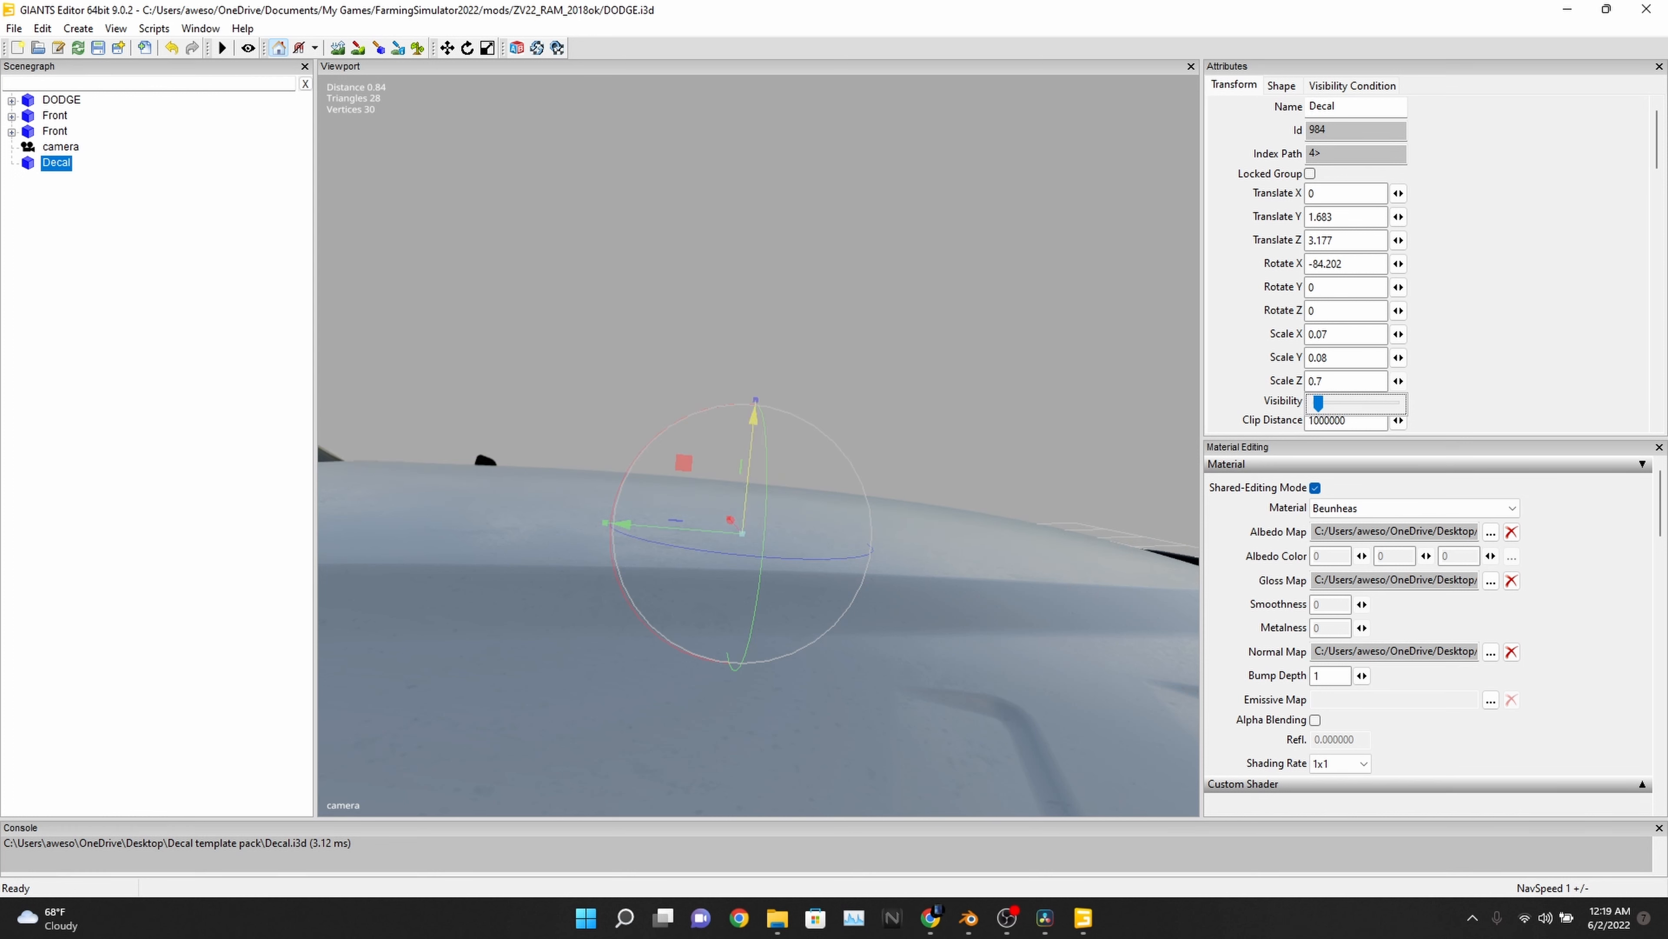
pyautogui.moveTo(754, 427); pyautogui.dragTo(742, 552)
pyautogui.moveTo(742, 536); pyautogui.dragTo(743, 522)
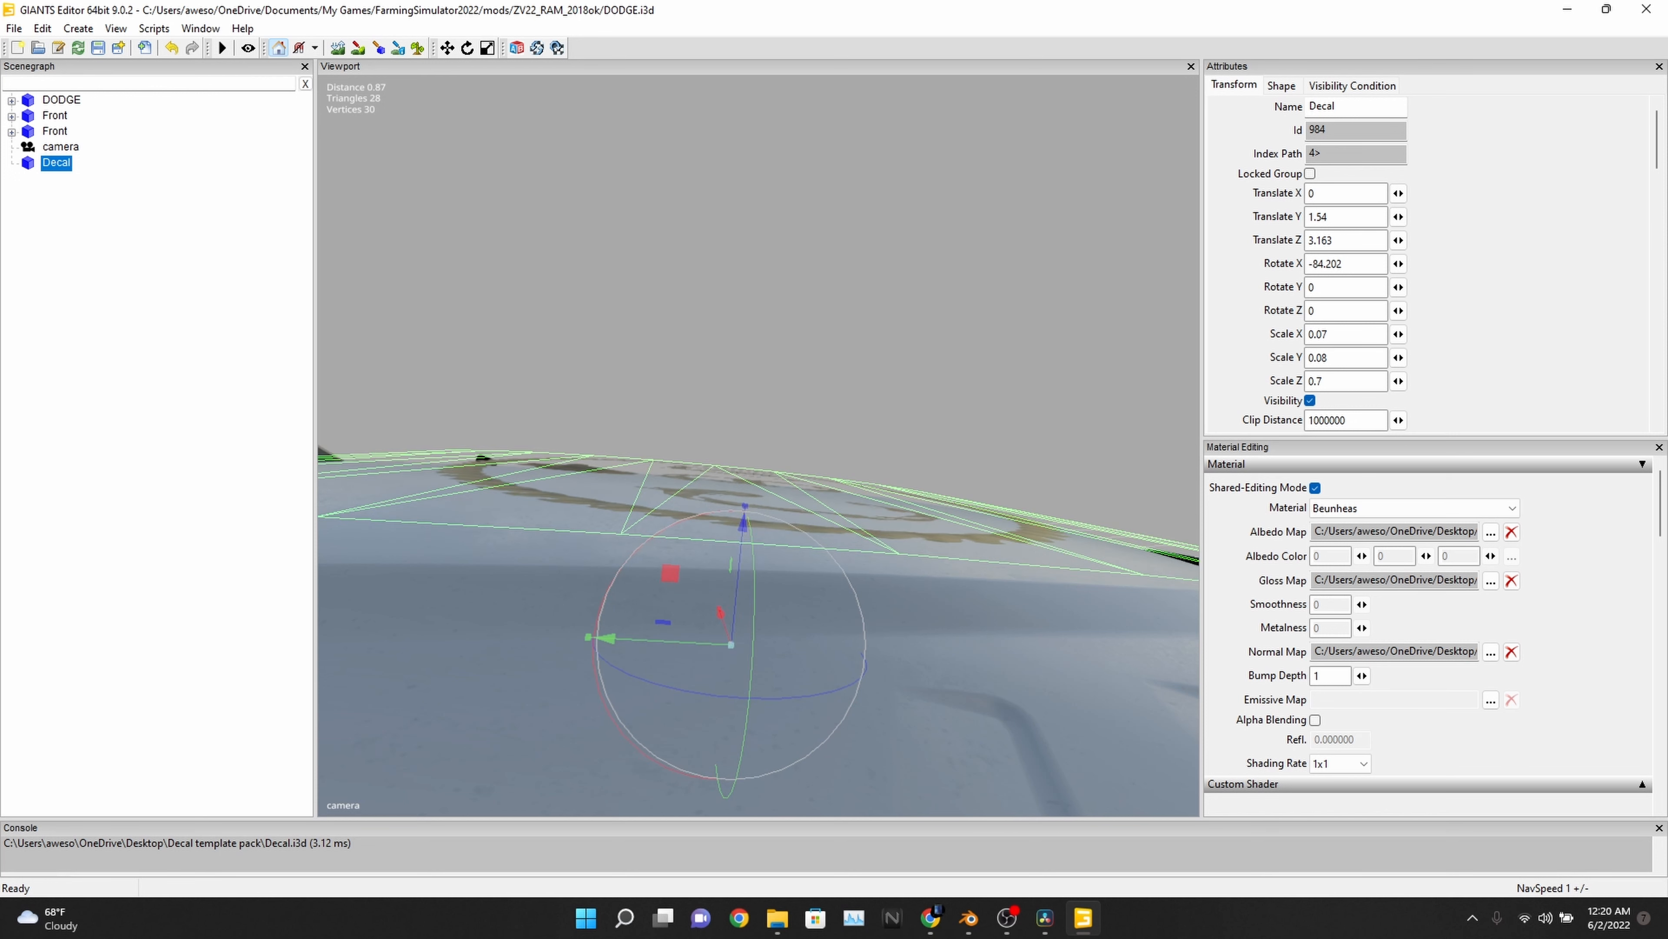
# - Raise the decal's Z scale to 1.42 and lower it back onto the hood at about Y 1.32
pyautogui.click(1312, 400)
pyautogui.moveTo(1318, 403); pyautogui.dragTo(1320, 403)
pyautogui.press('Right')
pyautogui.press('Right')
pyautogui.press('Right')
pyautogui.press('Right')
pyautogui.press('Right')
pyautogui.press('Right')
pyautogui.press('Right')
pyautogui.press('Right')
pyautogui.press('Right')
pyautogui.press('Right')
pyautogui.press('Right')
pyautogui.press('Right')
pyautogui.press('Right')
pyautogui.press('Right')
pyautogui.press('Right')
pyautogui.press('Right')
pyautogui.press('Right')
pyautogui.press('Right')
pyautogui.press('Right')
pyautogui.press('Right')
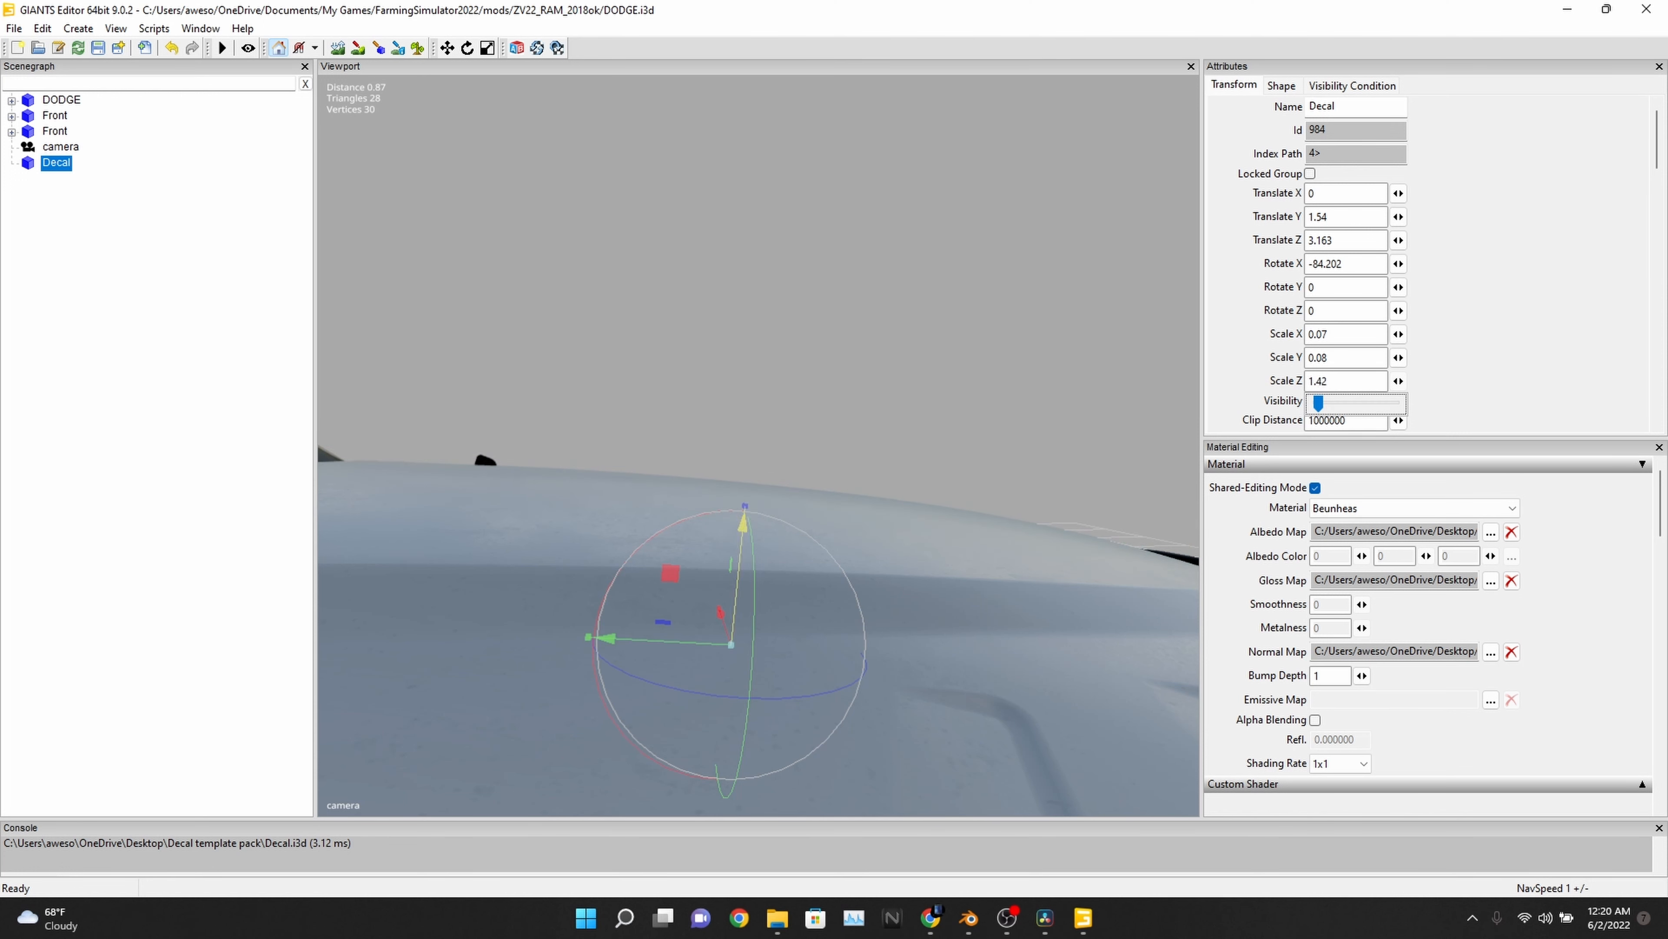
pyautogui.moveTo(743, 523); pyautogui.dragTo(728, 687)
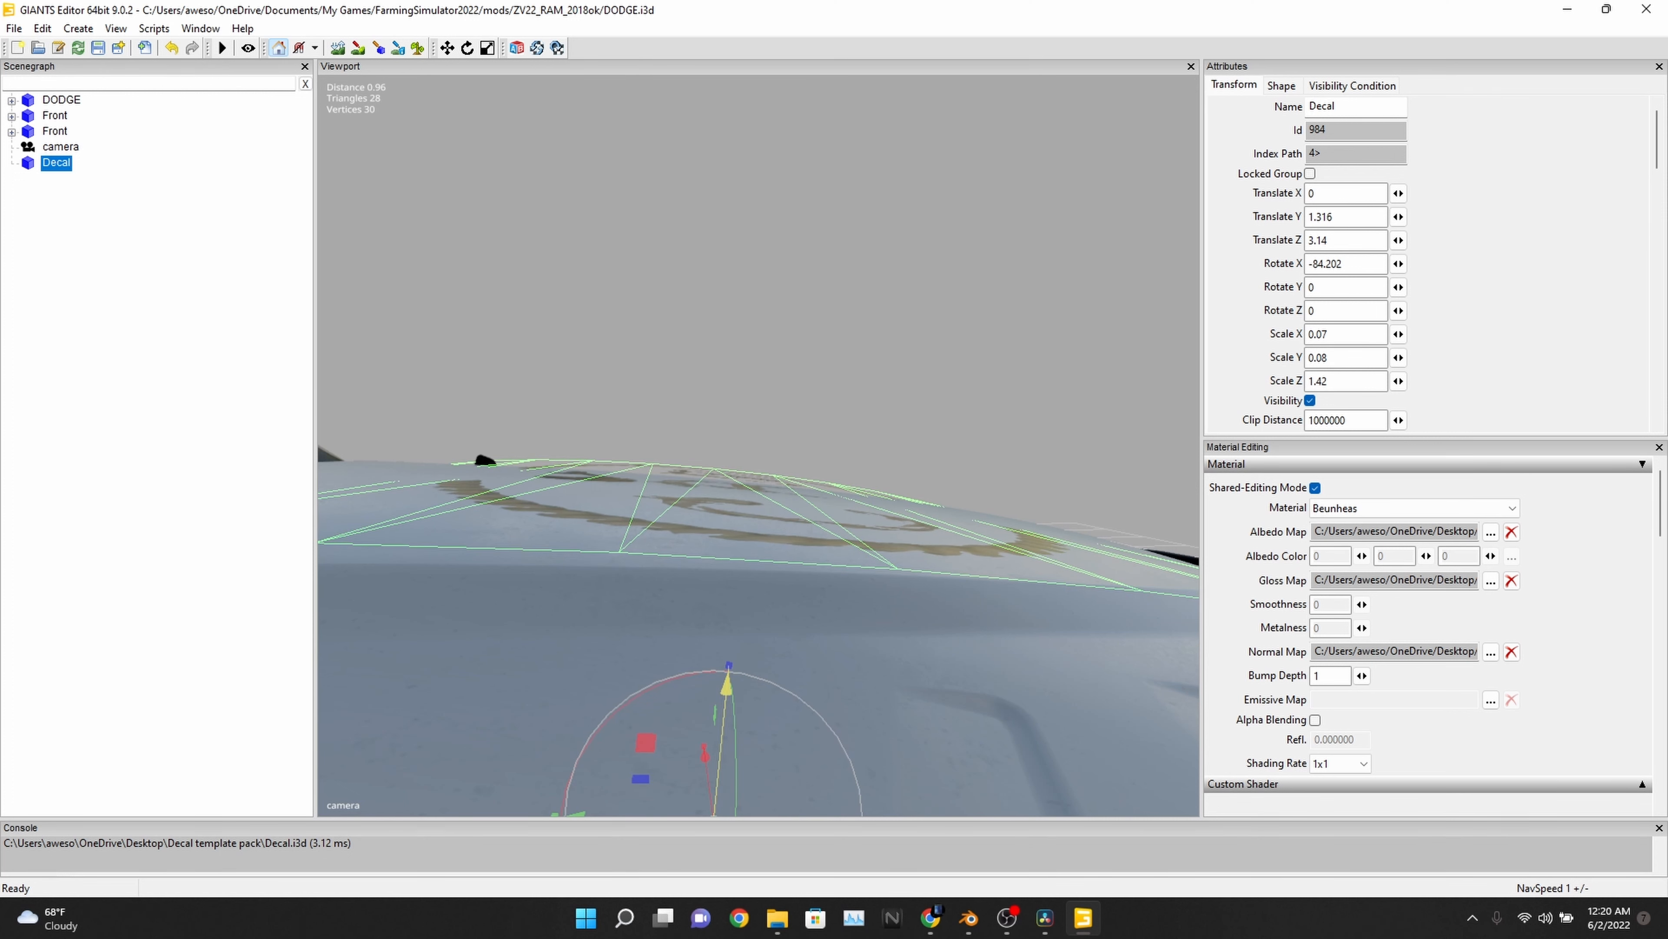
pyautogui.moveTo(728, 688); pyautogui.dragTo(727, 684)
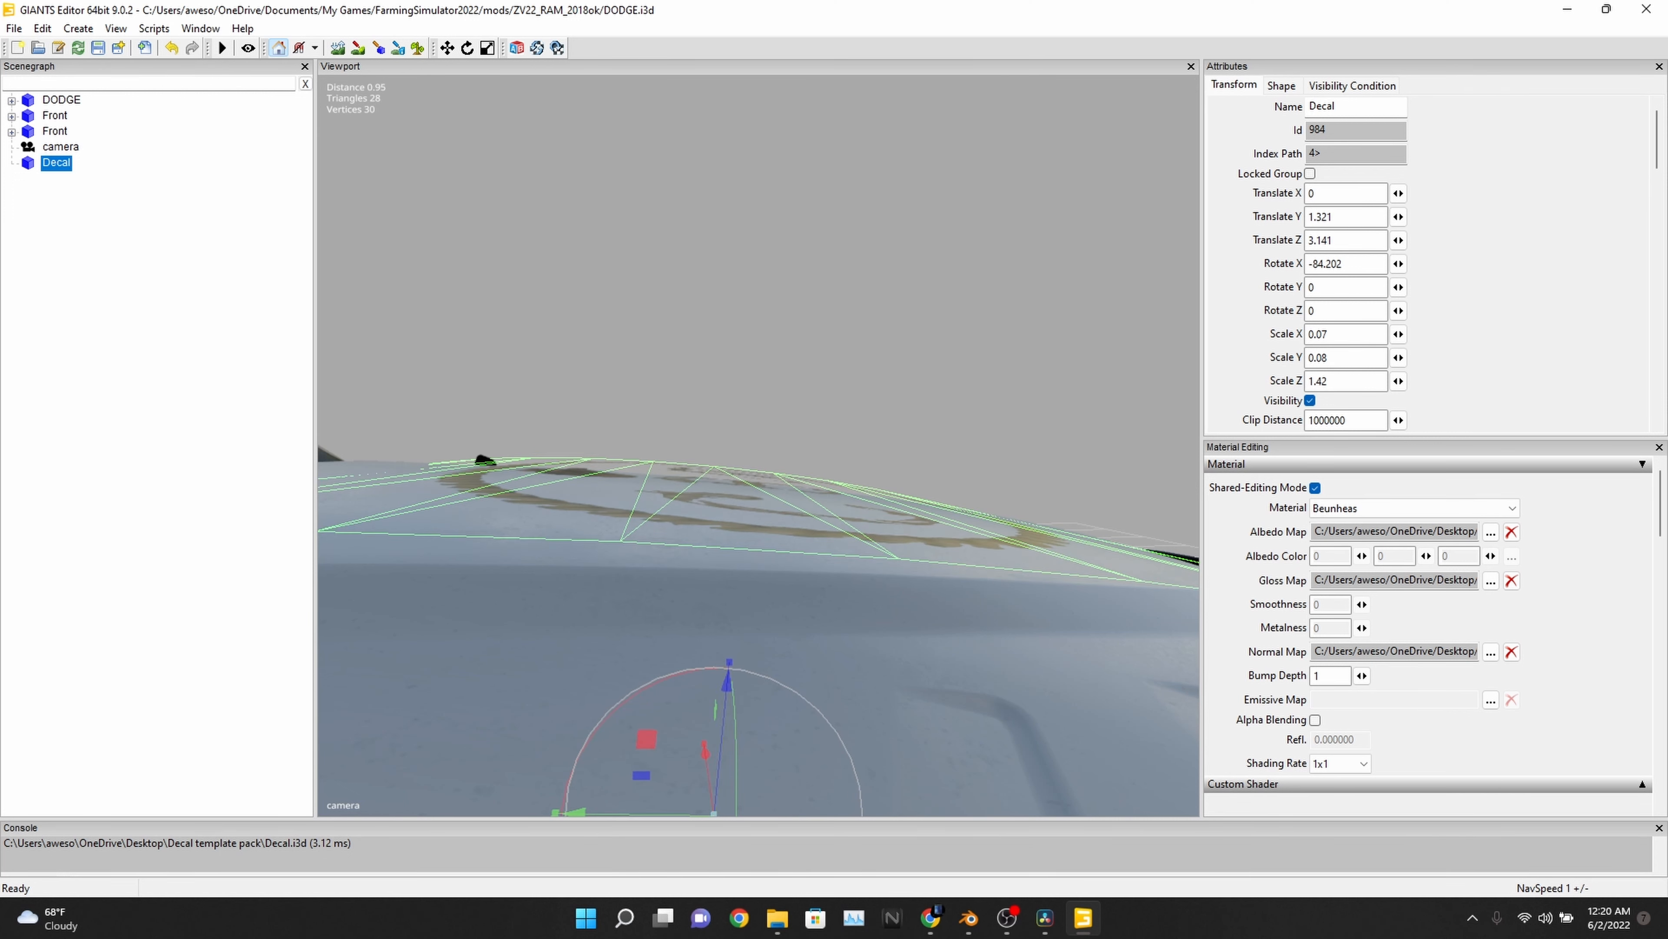
# - Try a stronger decal curve with a Z scale of 2.19, lowering the decal to about Y 1.09
pyautogui.click(1398, 381)
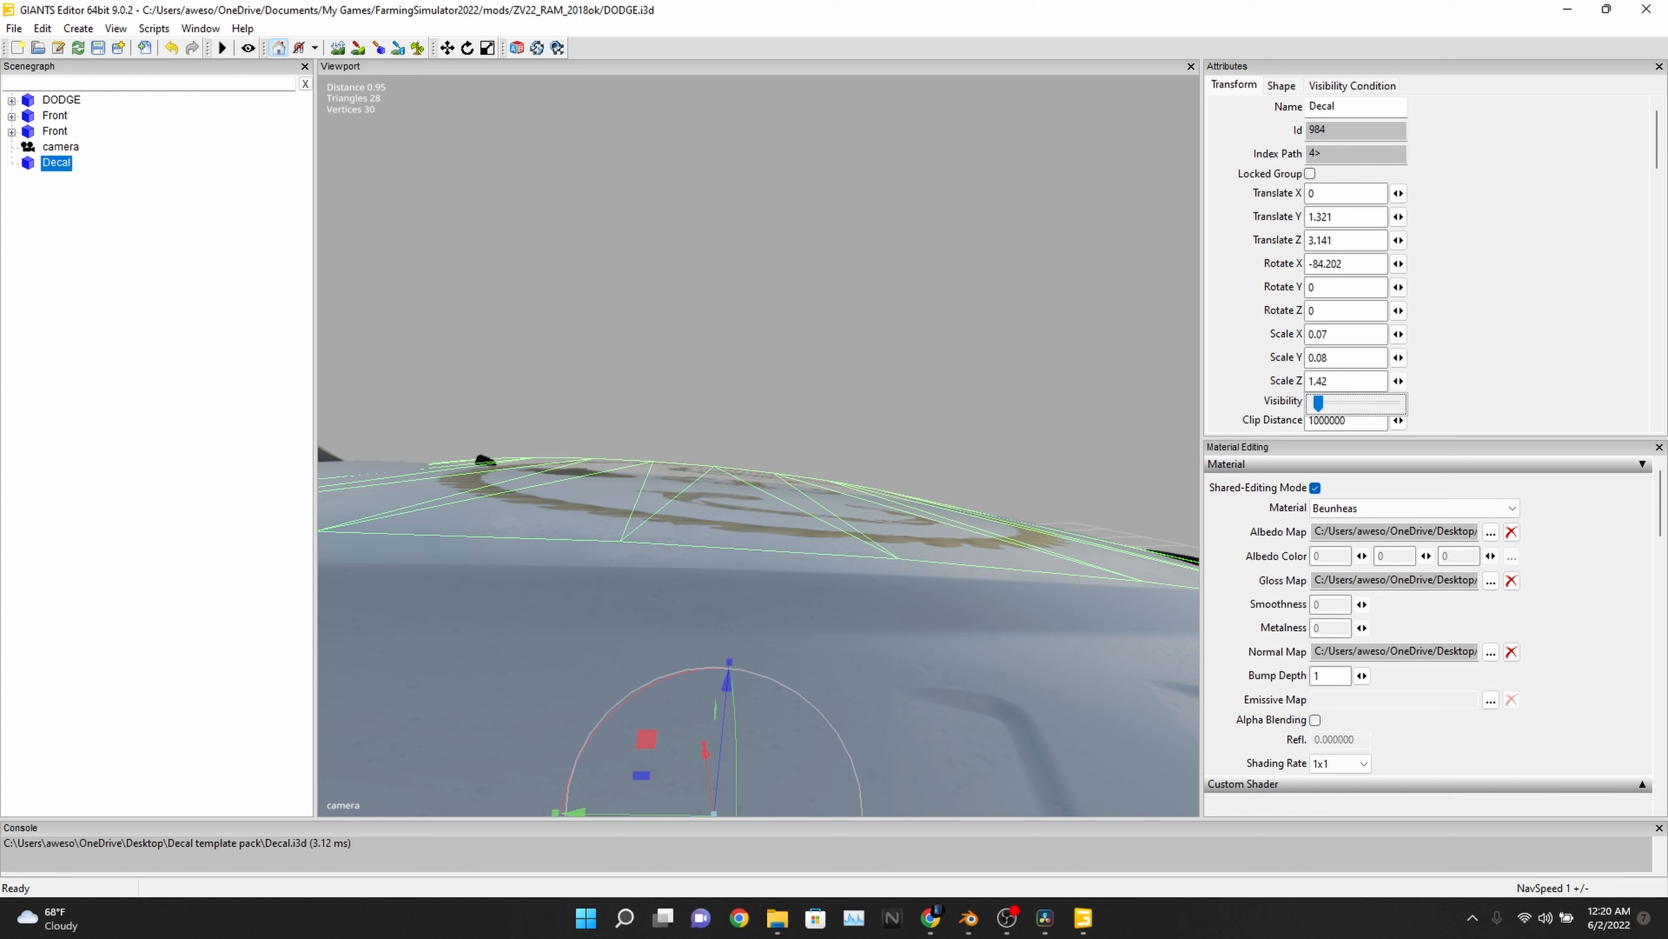
pyautogui.press('Right')
pyautogui.press('Right')
pyautogui.press('Right')
pyautogui.press('Right')
pyautogui.press('Right')
pyautogui.press('Right')
pyautogui.press('Right')
pyautogui.press('Right')
pyautogui.press('Right')
pyautogui.press('Right')
pyautogui.press('Right')
pyautogui.press('Right')
pyautogui.press('Right')
pyautogui.press('Right')
pyautogui.press('Right')
pyautogui.press('Right')
pyautogui.press('Right')
pyautogui.press('Right')
pyautogui.press('Right')
pyautogui.press('Right')
pyautogui.press('Right')
pyautogui.press('Right')
pyautogui.press('Right')
pyautogui.press('Right')
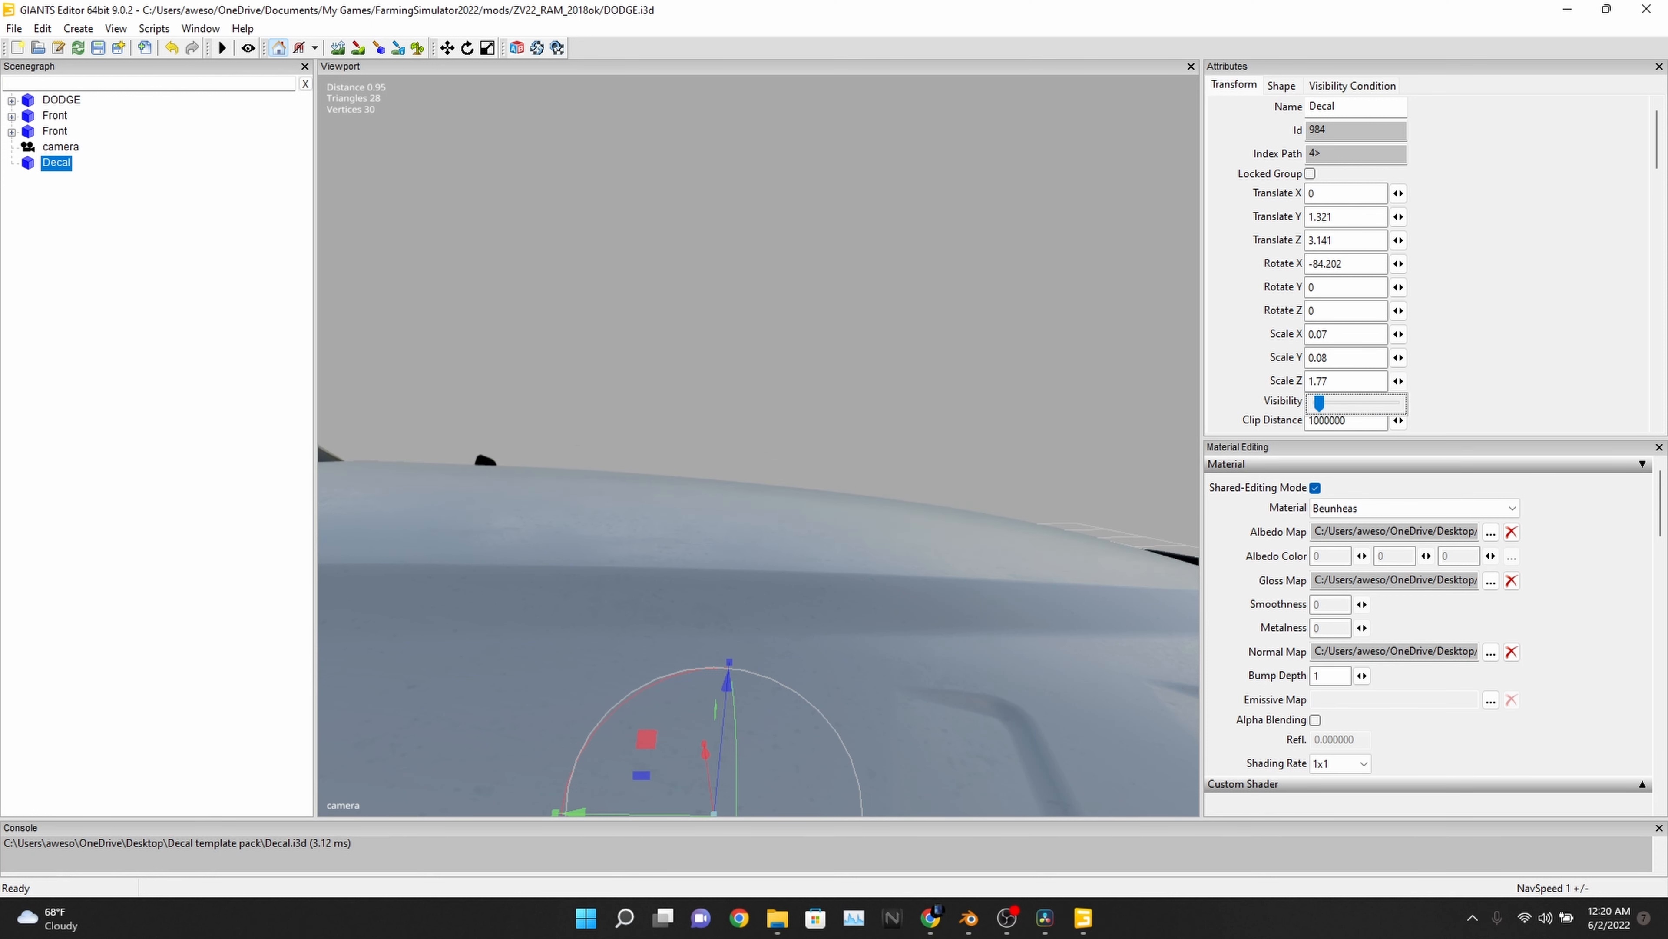
pyautogui.press('Right')
pyautogui.press('Right')
pyautogui.press('Right')
pyautogui.press('Right')
pyautogui.press('Right')
pyautogui.press('Right')
pyautogui.press('Right')
pyautogui.press('Right')
pyautogui.press('Right')
pyautogui.press('Right')
pyautogui.press('Right')
pyautogui.press('Right')
pyautogui.press('Right')
pyautogui.moveTo(728, 682); pyautogui.dragTo(838, 809)
# - Set the decal's Z scale to 1.75
pyautogui.scroll(-5, 838, 808)
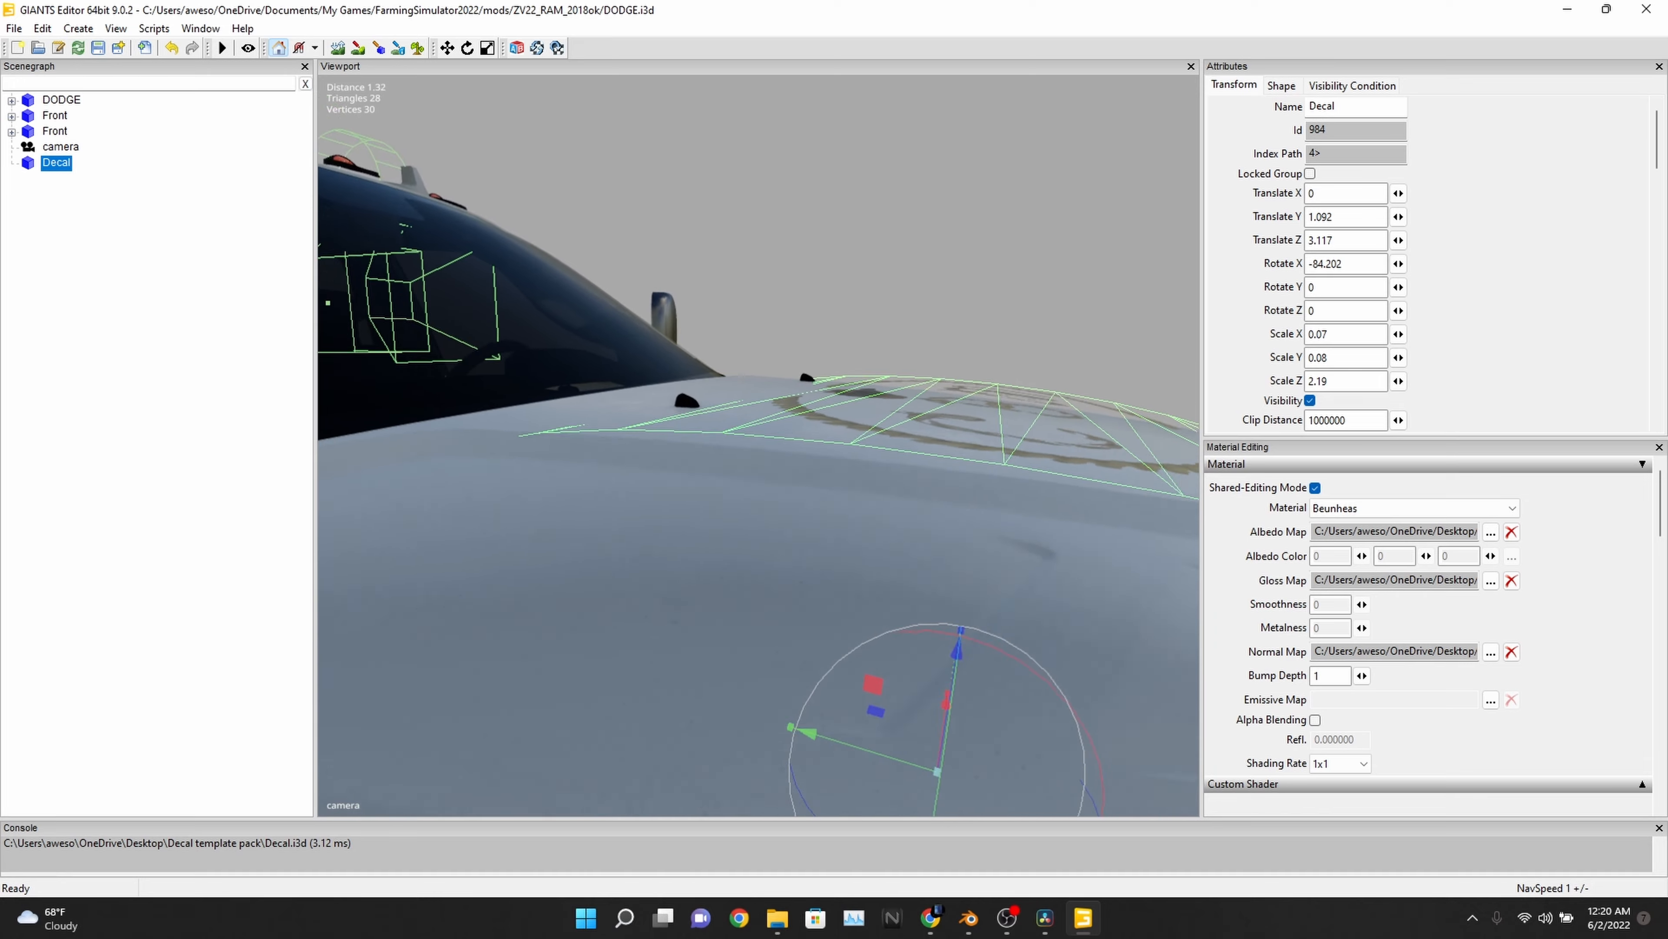
pyautogui.keyDown('alt'); pyautogui.moveTo(759, 526); pyautogui.dragTo(729, 611); pyautogui.keyUp('alt')
pyautogui.scroll(-5, 683, 630)
pyautogui.scroll(3, 758, 447)
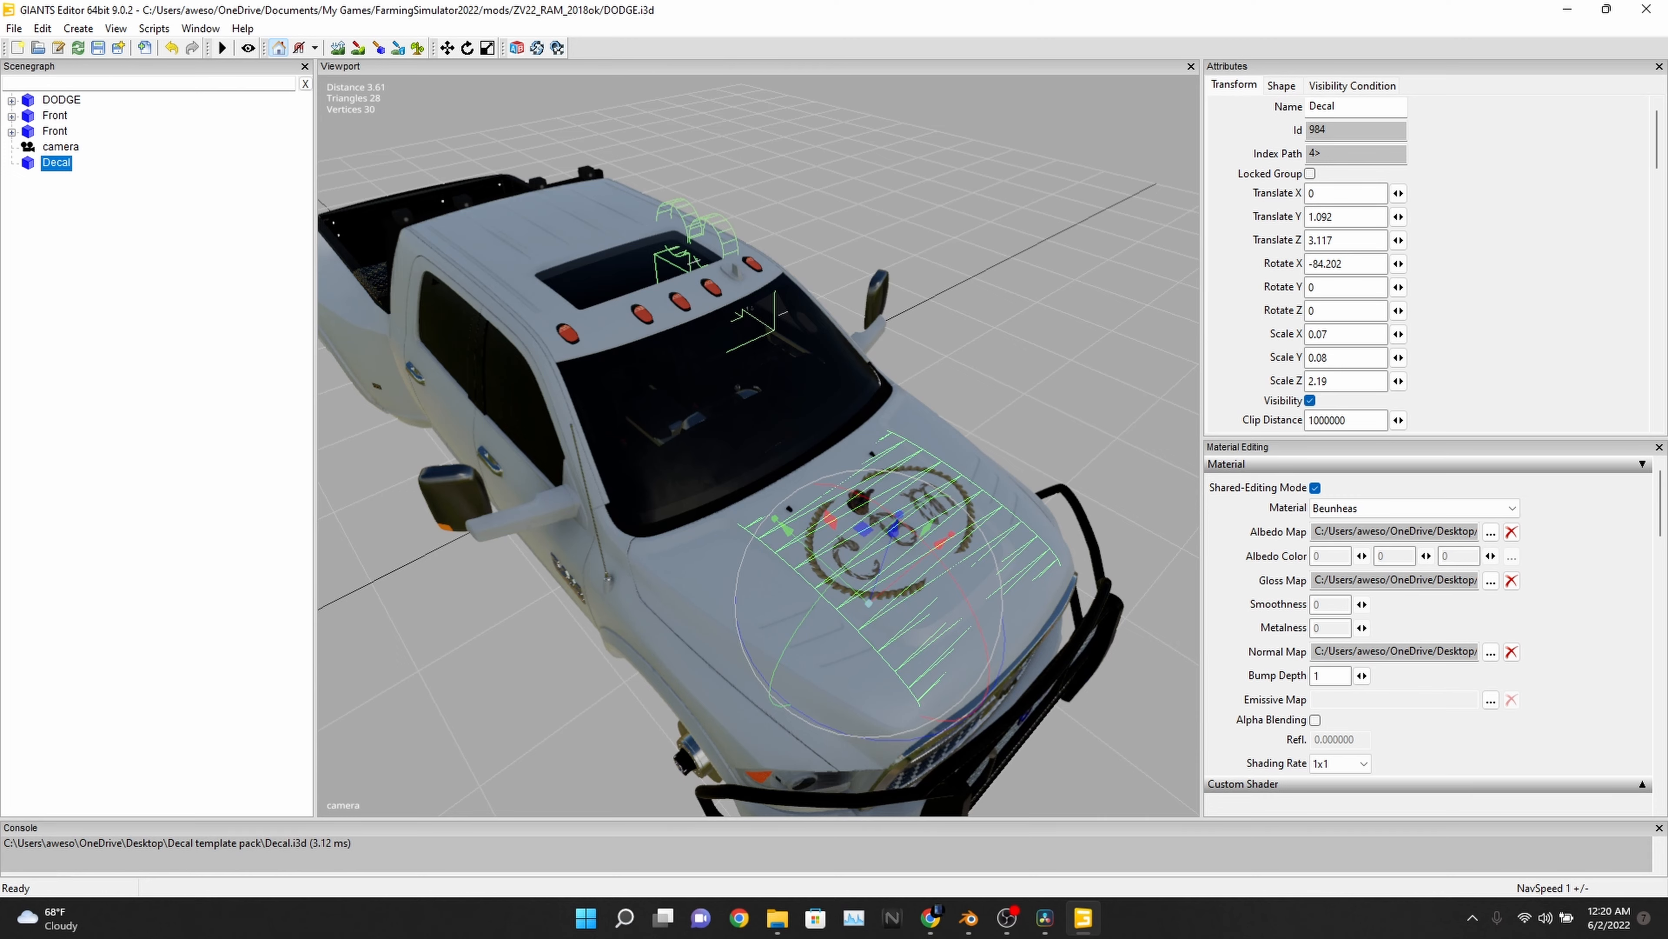
pyautogui.scroll(5, 759, 447)
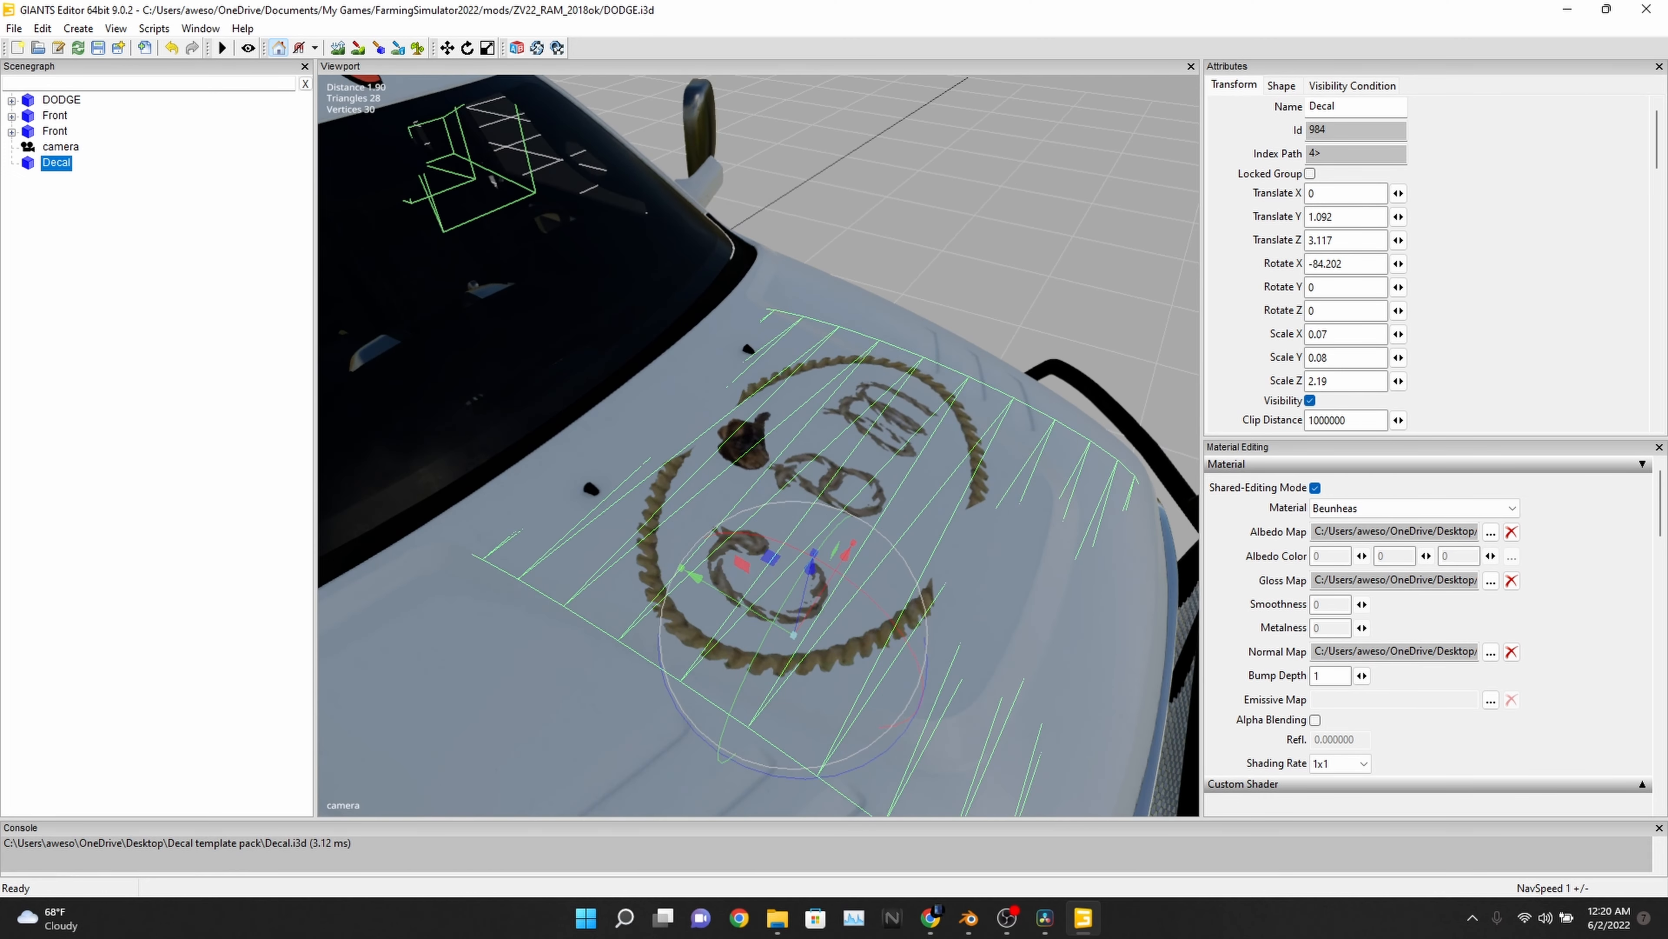
pyautogui.moveTo(1338, 382); pyautogui.dragTo(1308, 382)
pyautogui.write('1')
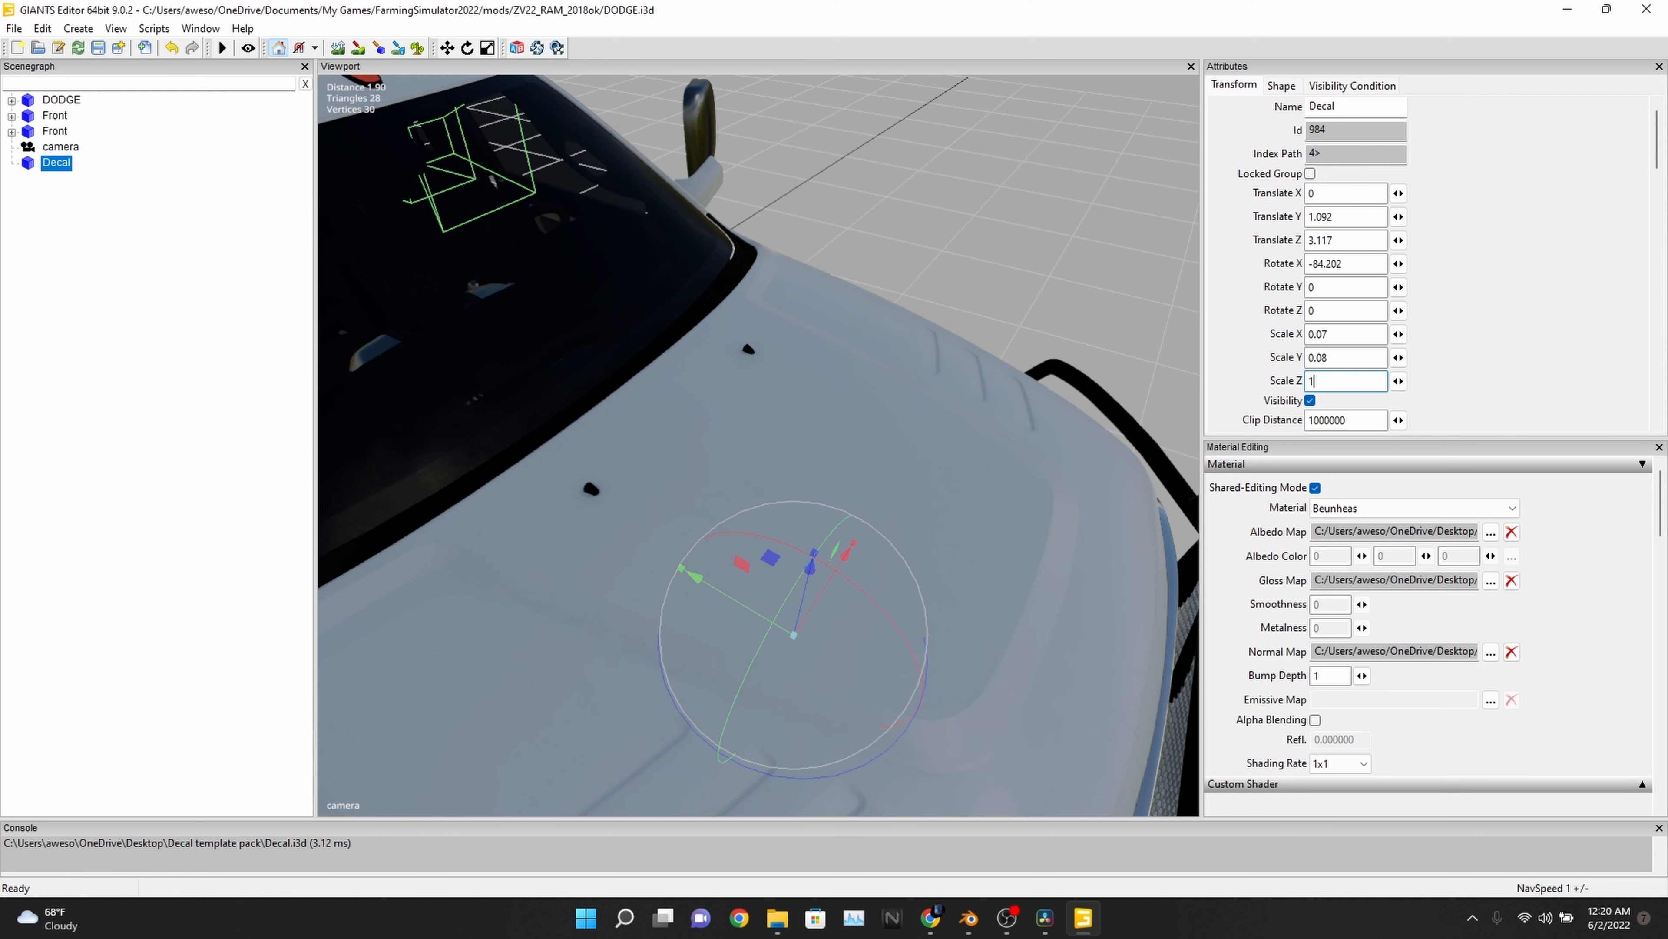
pyautogui.write('.75')
pyautogui.press('Return')
# - Position the decal just above the hood surface at about Y 1.23 and check its fit on the truck
pyautogui.moveTo(811, 565); pyautogui.dragTo(756, 365)
pyautogui.scroll(-8, 801, 526)
pyautogui.scroll(8, 802, 526)
pyautogui.scroll(4, 841, 513)
pyautogui.scroll(-6, 788, 499)
pyautogui.scroll(4, 729, 493)
pyautogui.scroll(2, 756, 364)
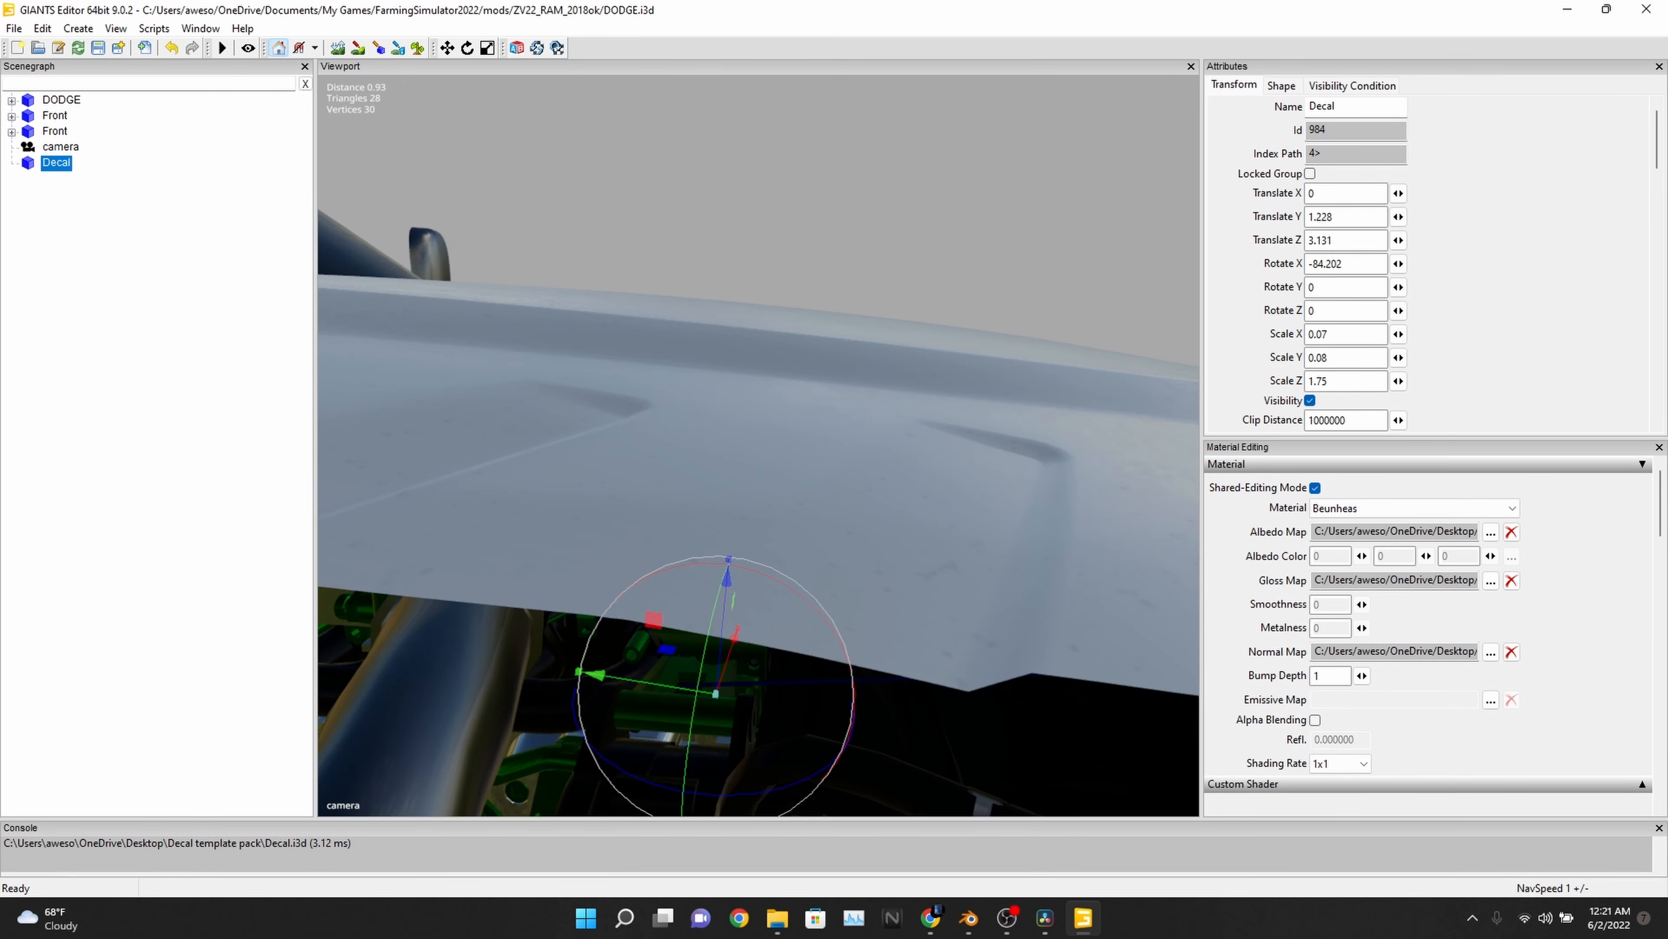
pyautogui.scroll(-3, 759, 445)
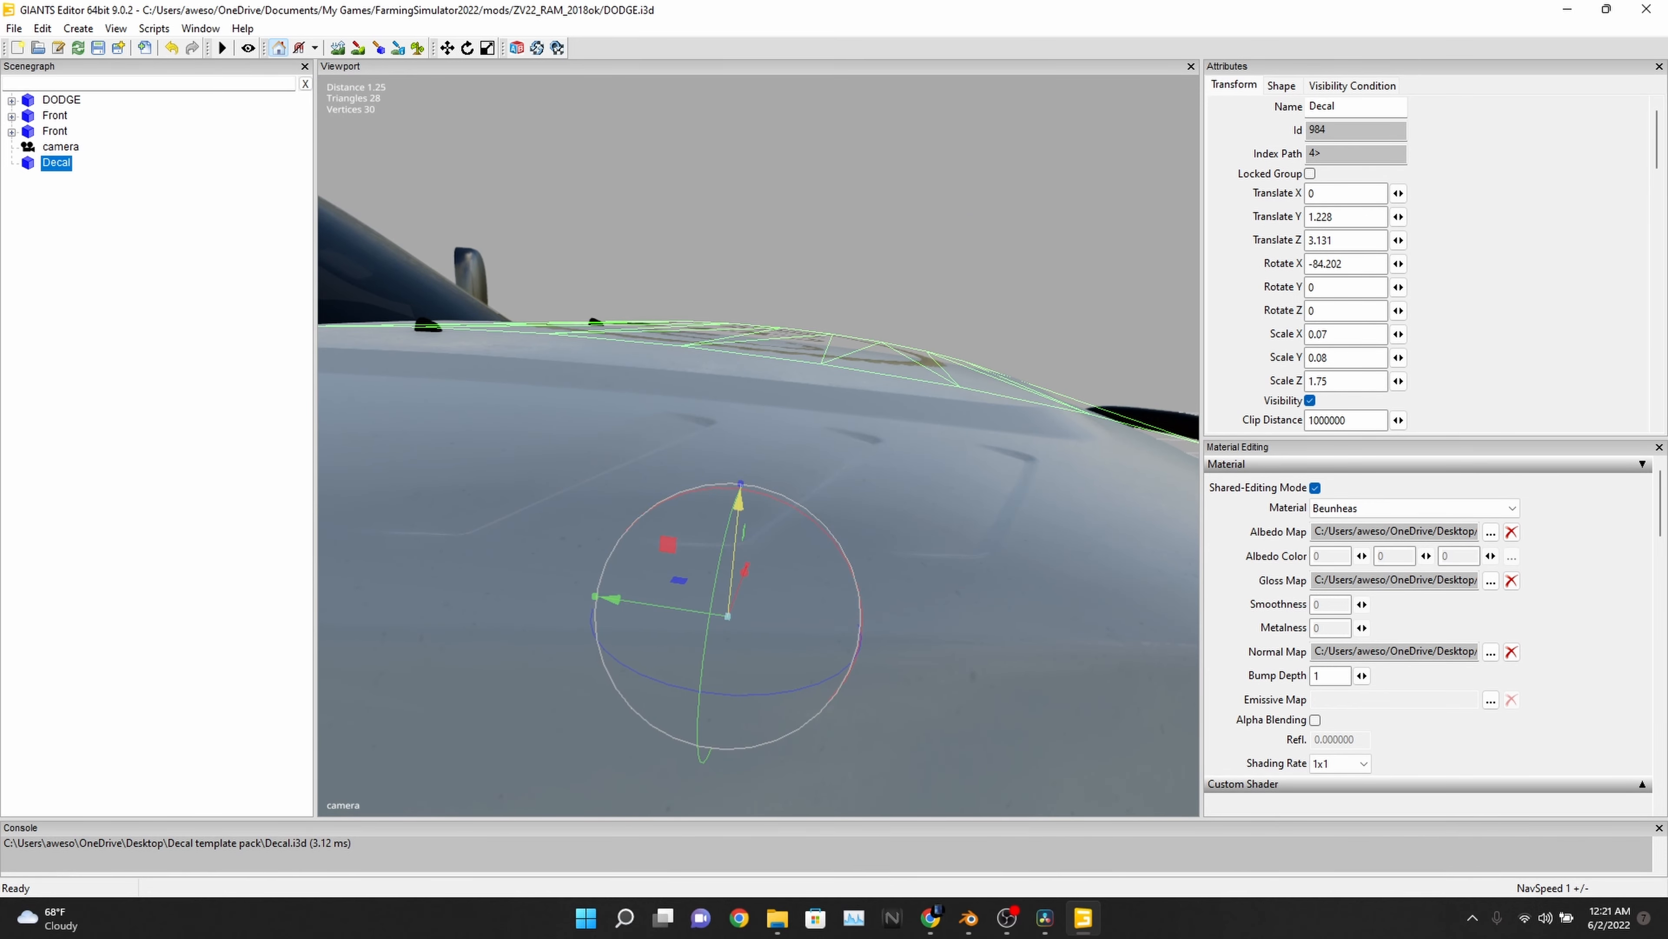
pyautogui.moveTo(739, 503); pyautogui.dragTo(535, 513)
pyautogui.scroll(-10, 611, 565)
pyautogui.scroll(8, 607, 542)
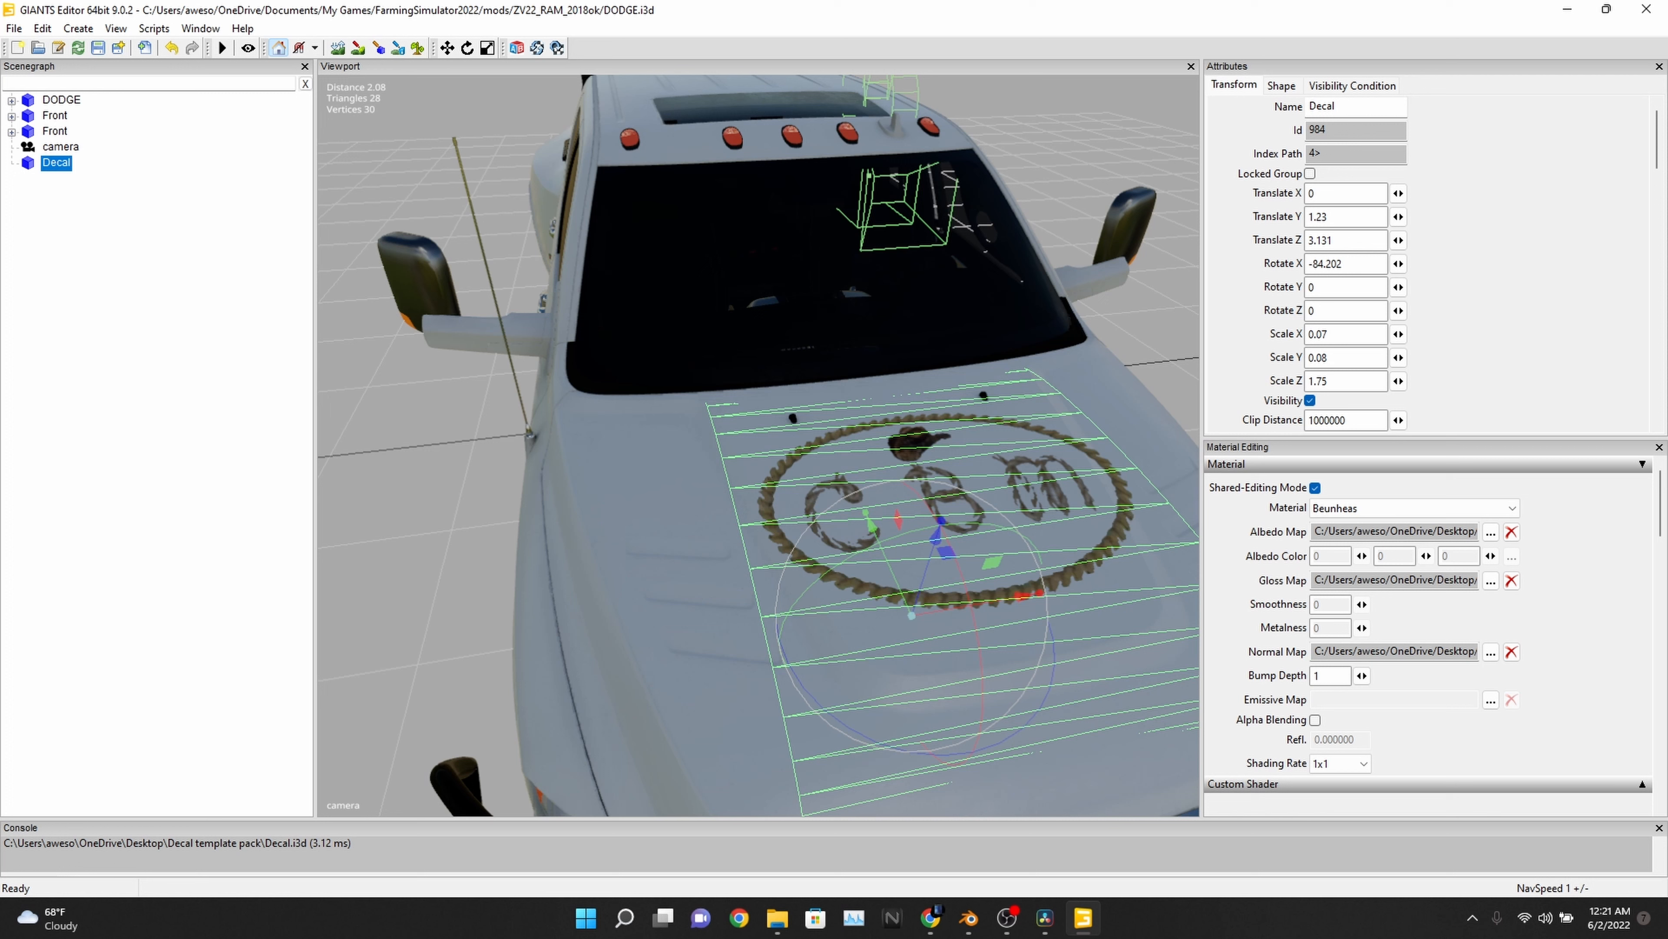
# - Find and select the hood object inside the truck's nested DODGE, Dodge and Body groups
pyautogui.click(12, 101)
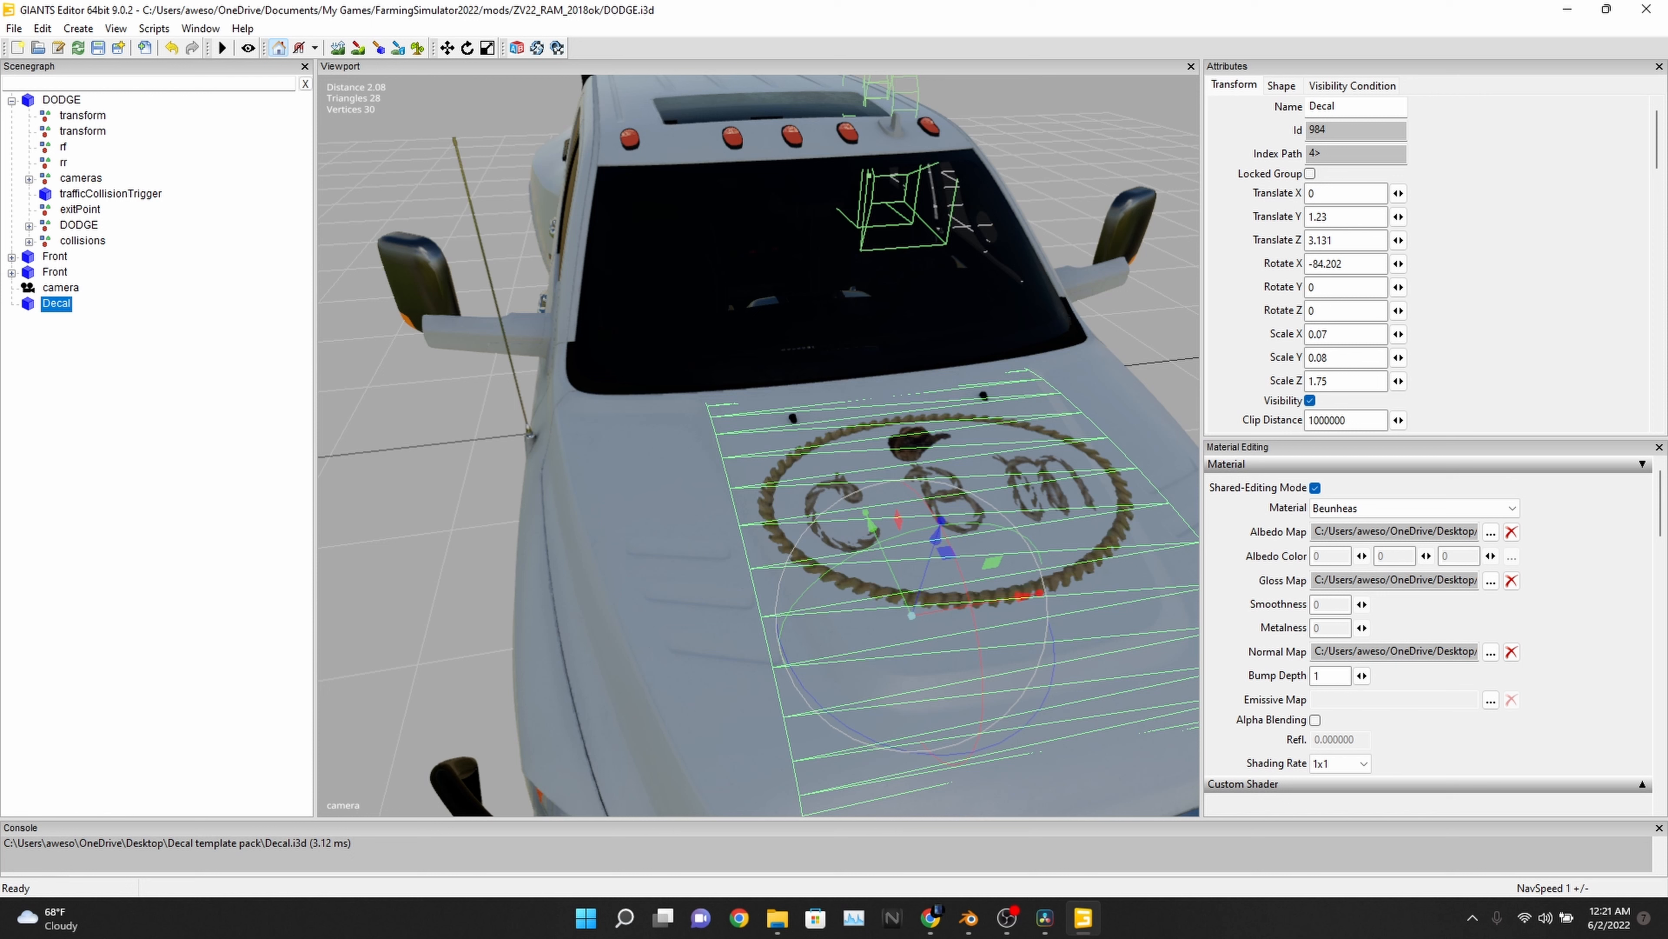
pyautogui.click(29, 226)
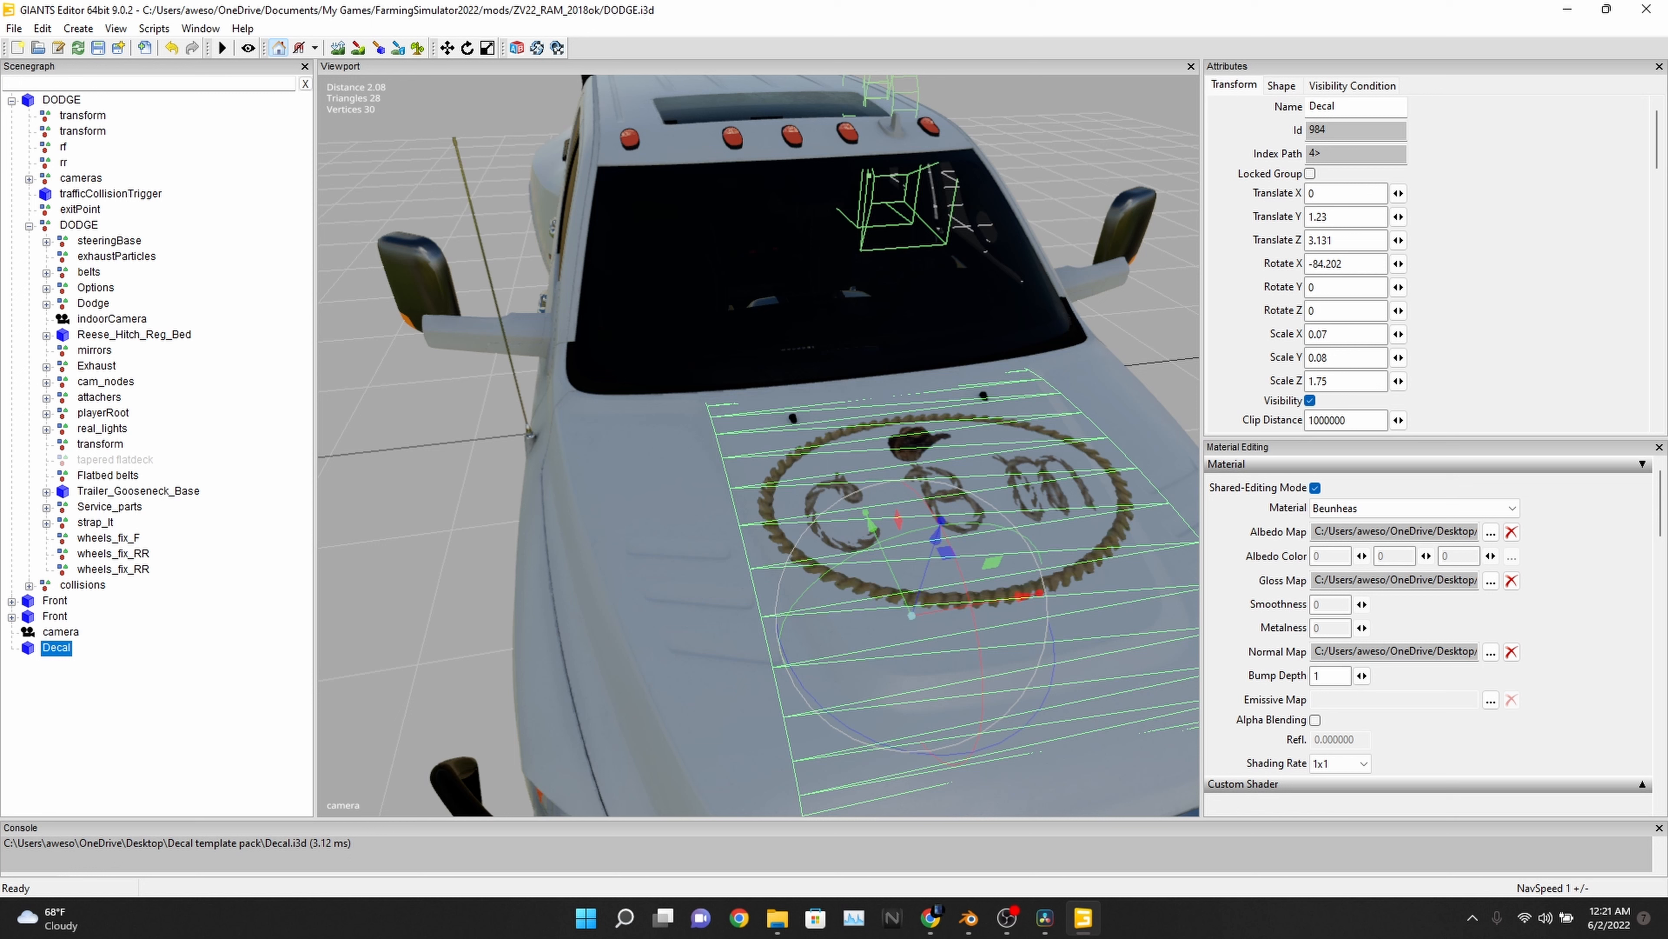
pyautogui.click(47, 304)
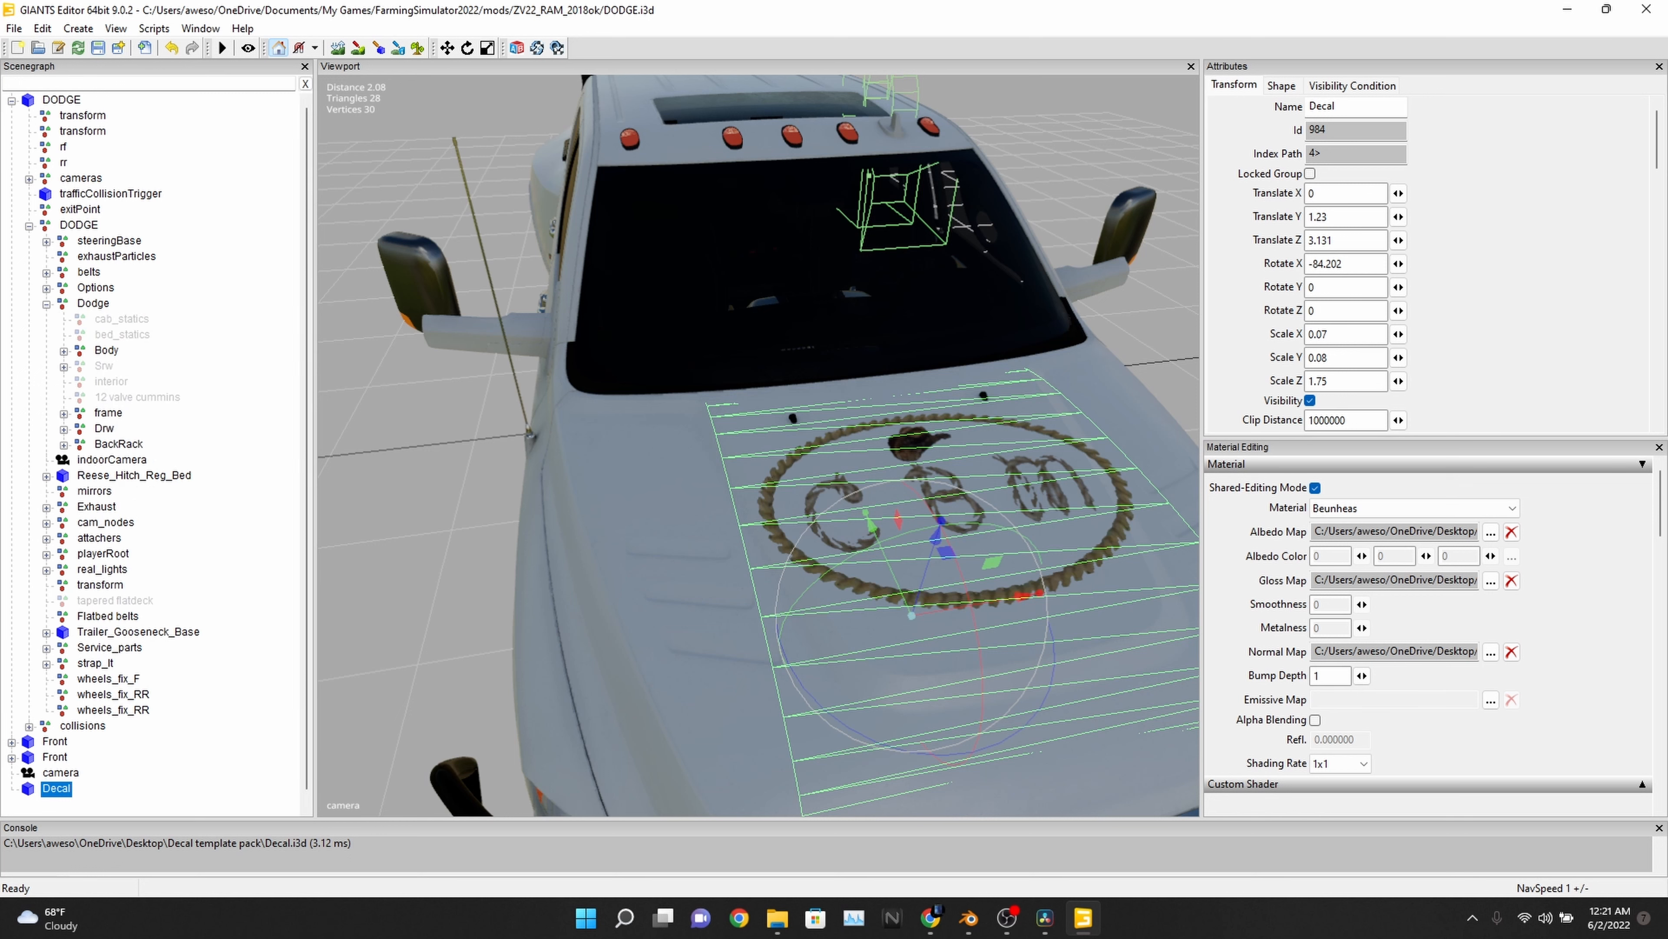
pyautogui.click(106, 350)
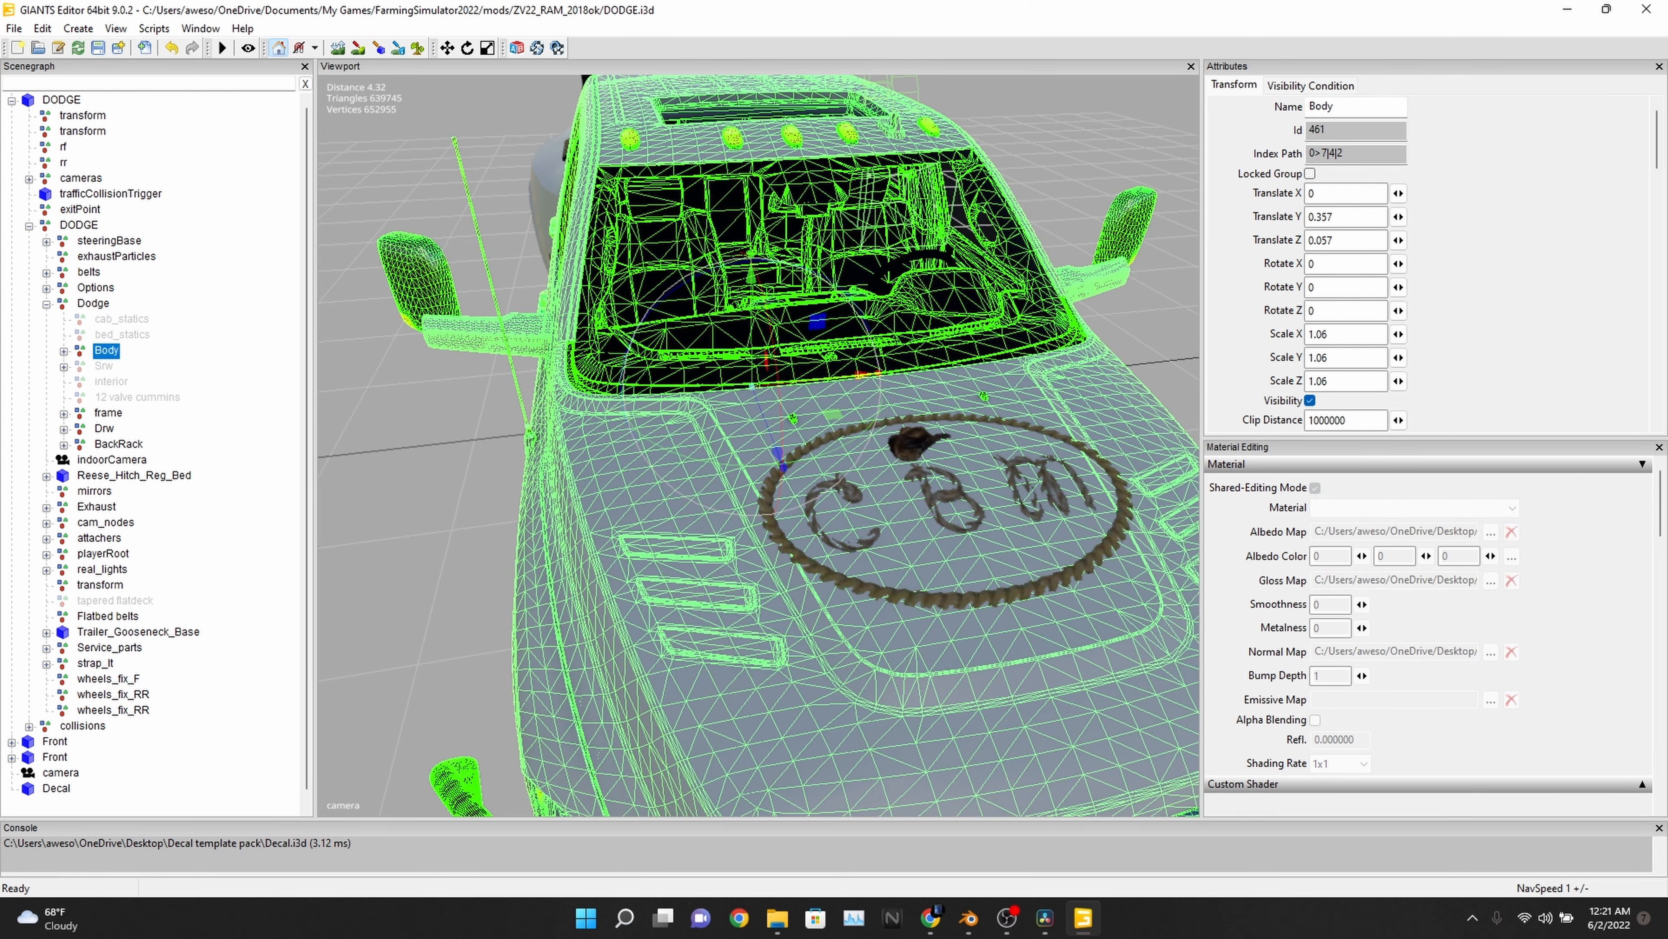
pyautogui.click(64, 352)
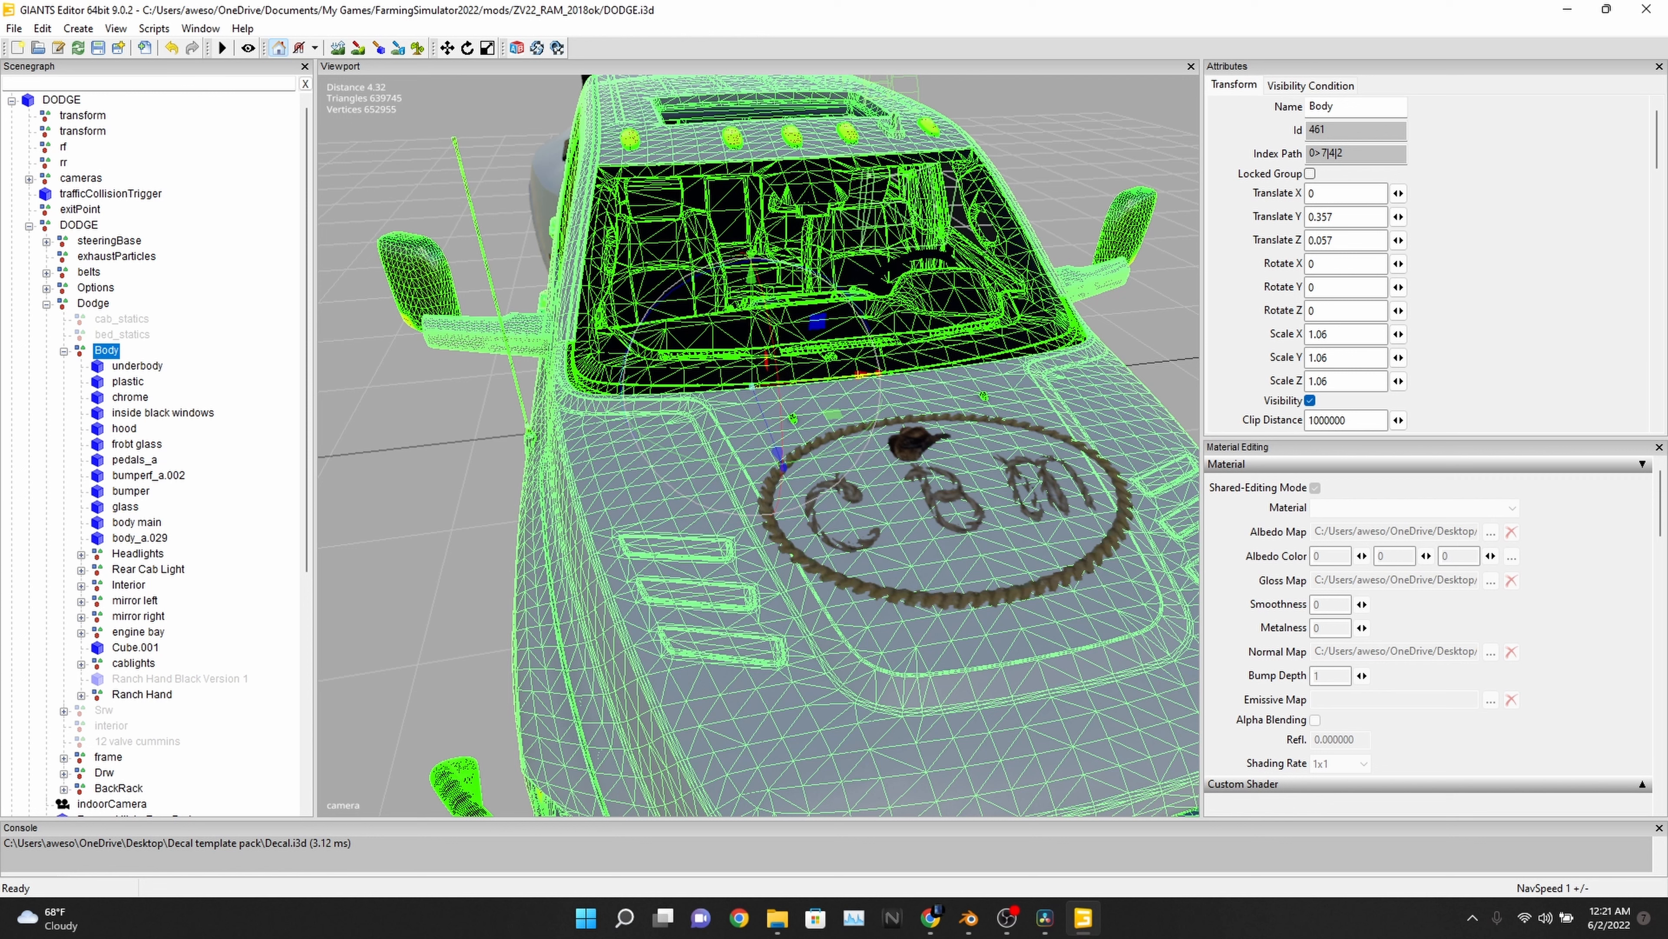
pyautogui.click(124, 428)
# - Move the Decal object into the hood object as its child, and select the hood
pyautogui.scroll(-8, 154, 454)
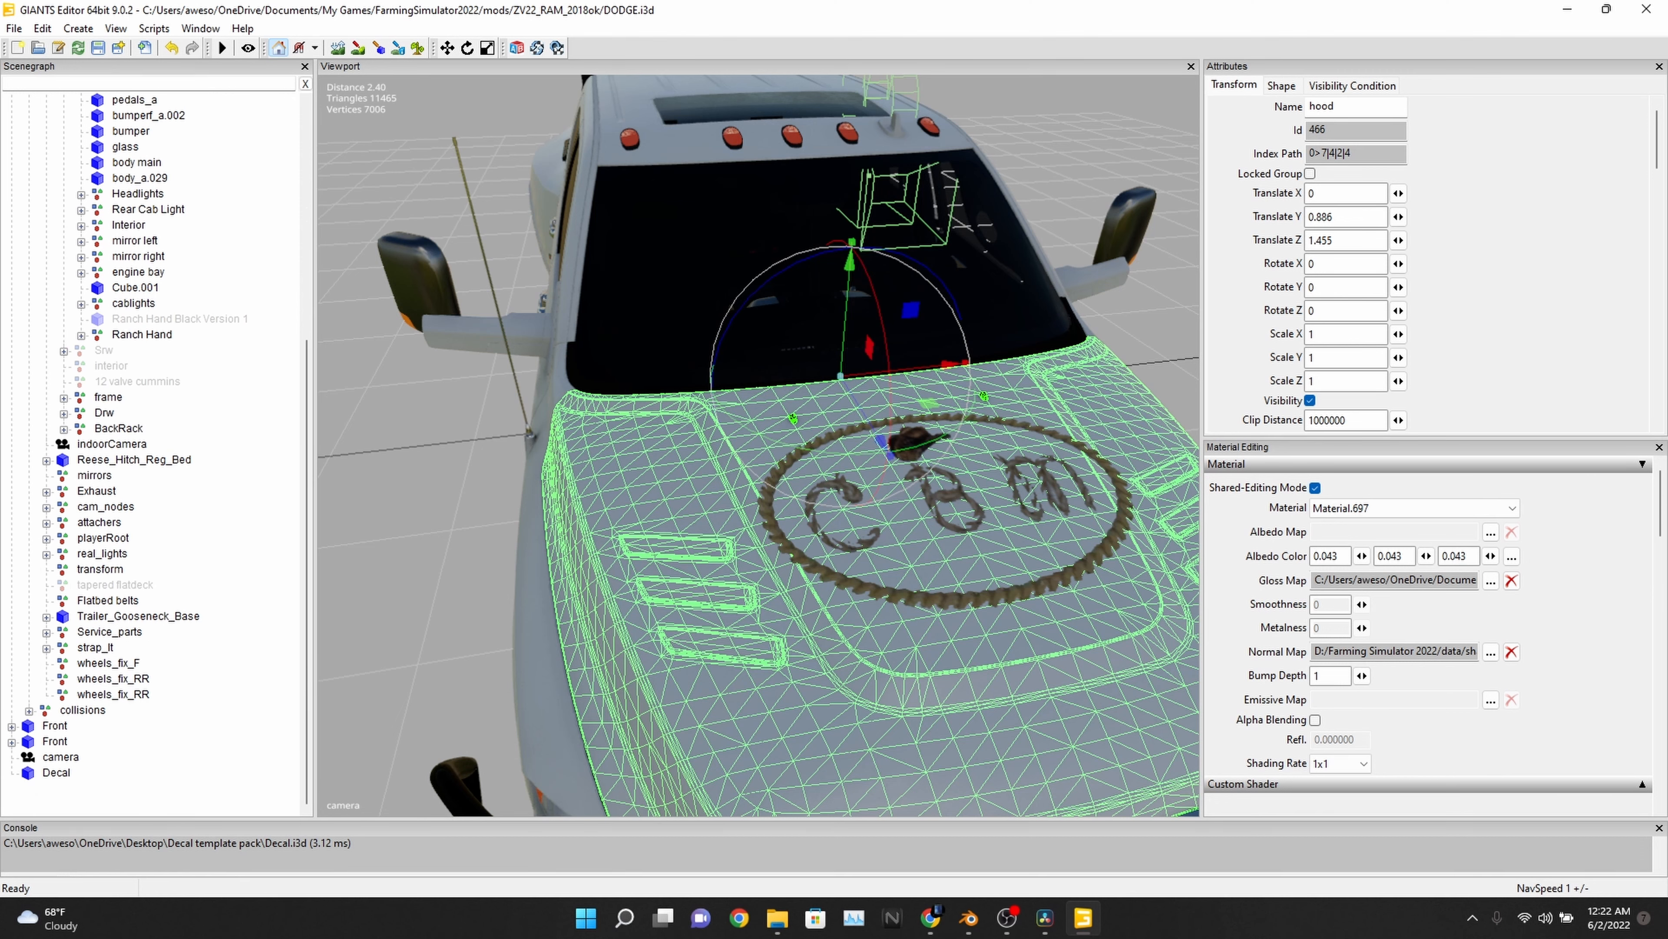
pyautogui.click(56, 773)
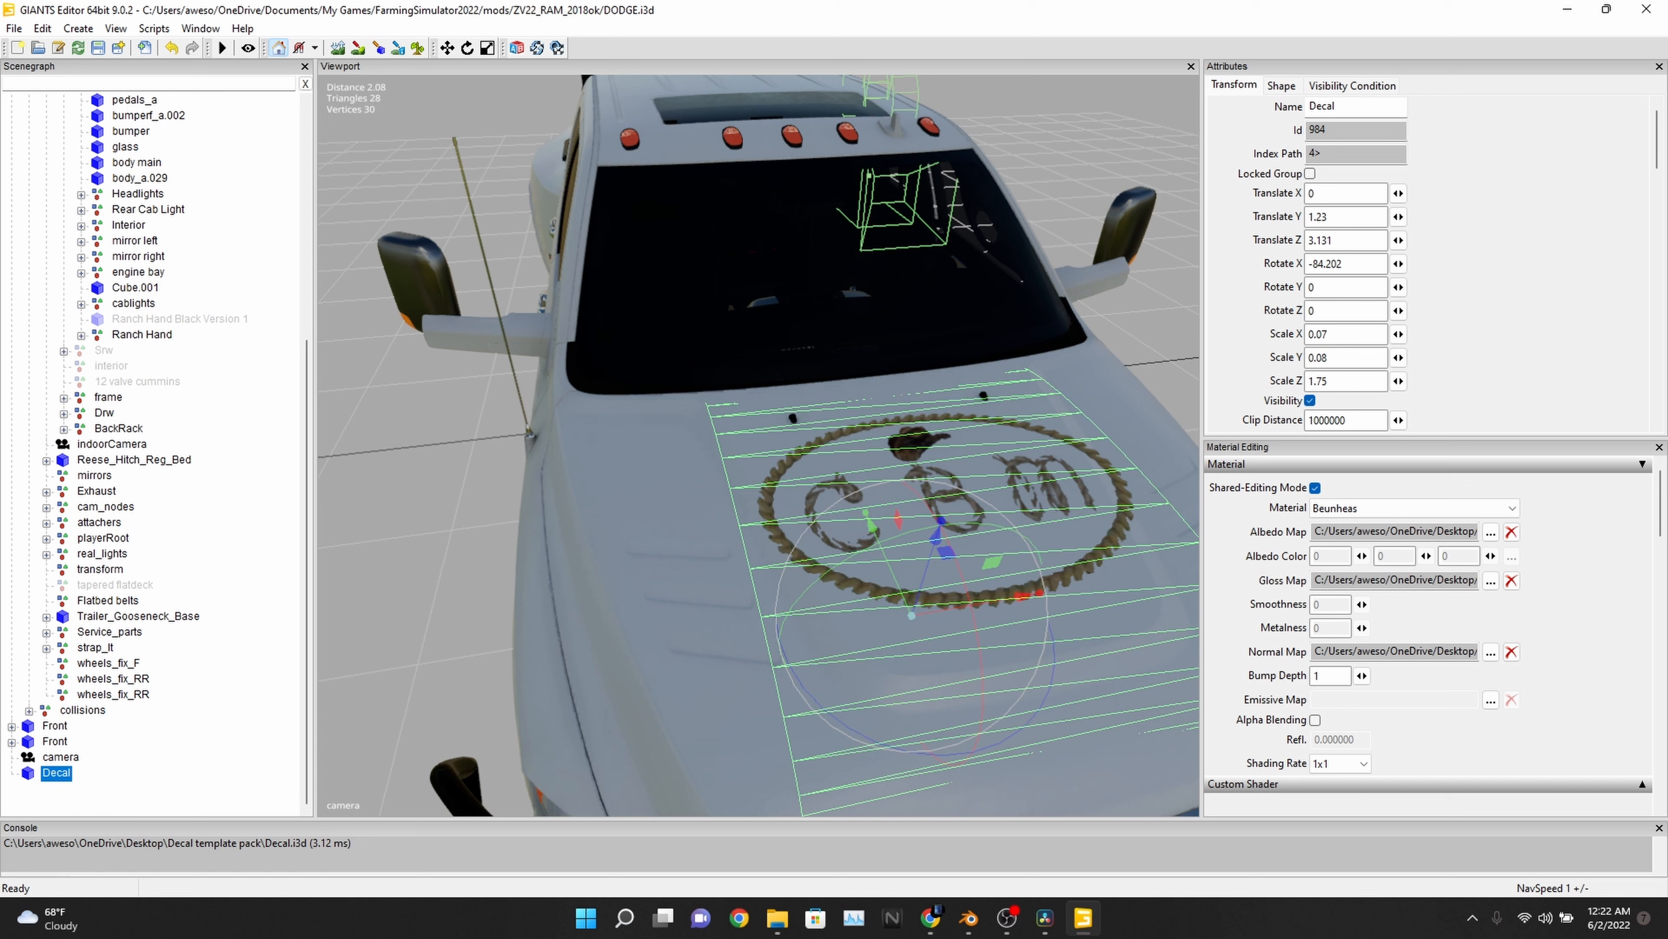
pyautogui.moveTo(56, 773); pyautogui.dragTo(121, 186)
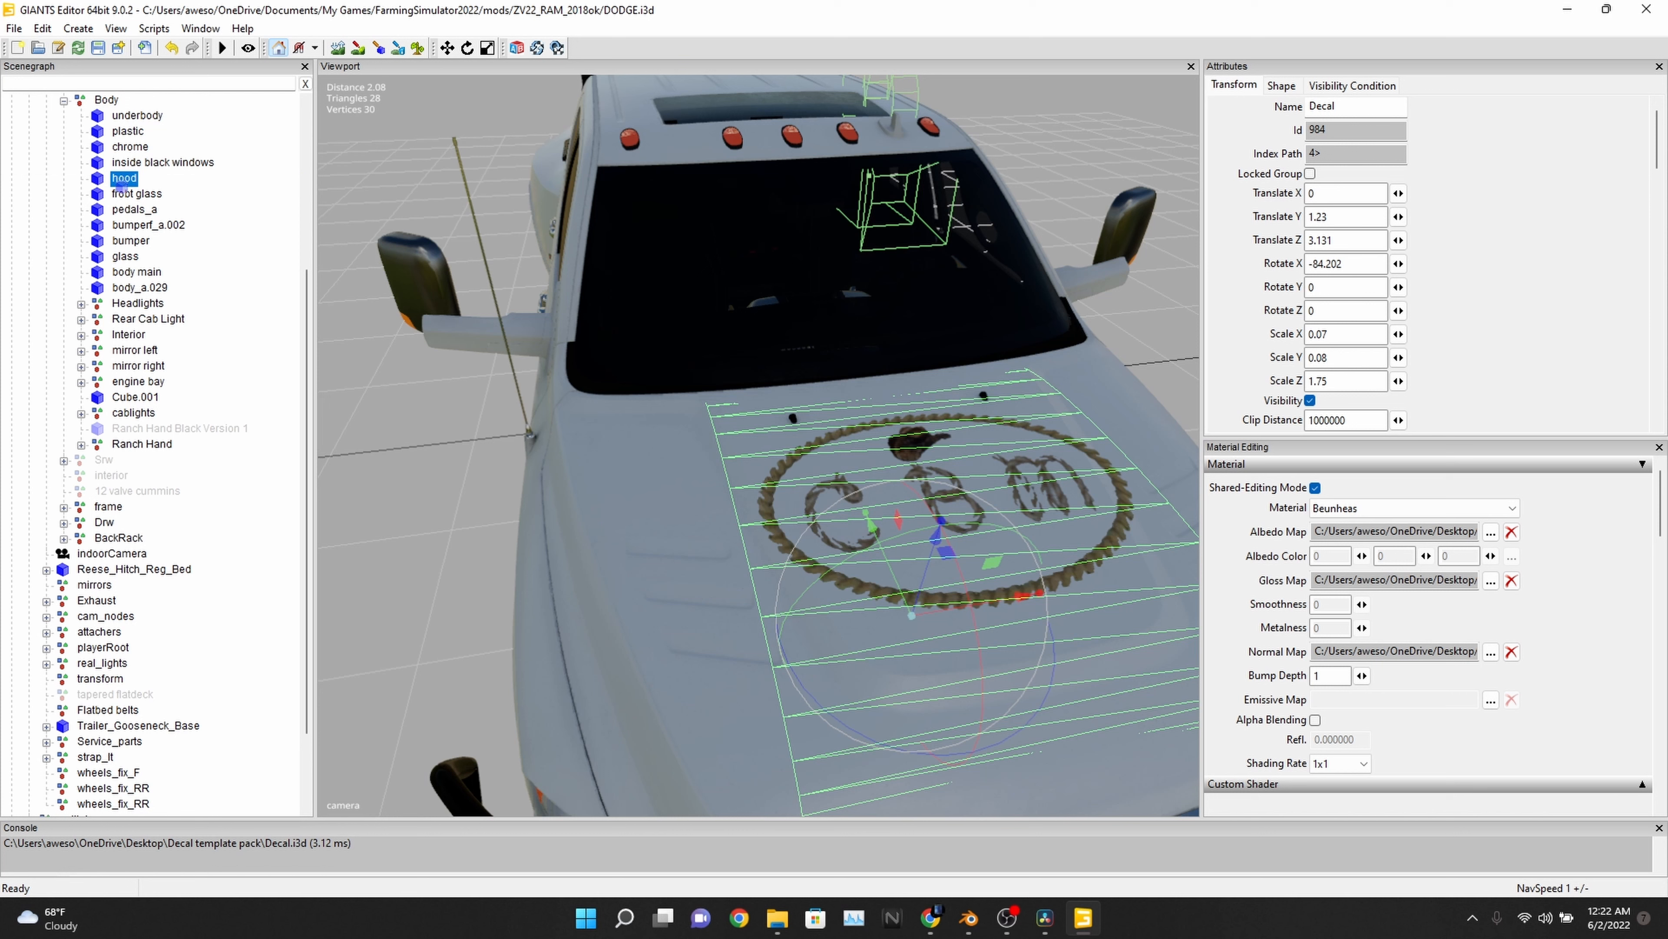
pyautogui.moveTo(122, 187); pyautogui.dragTo(122, 183)
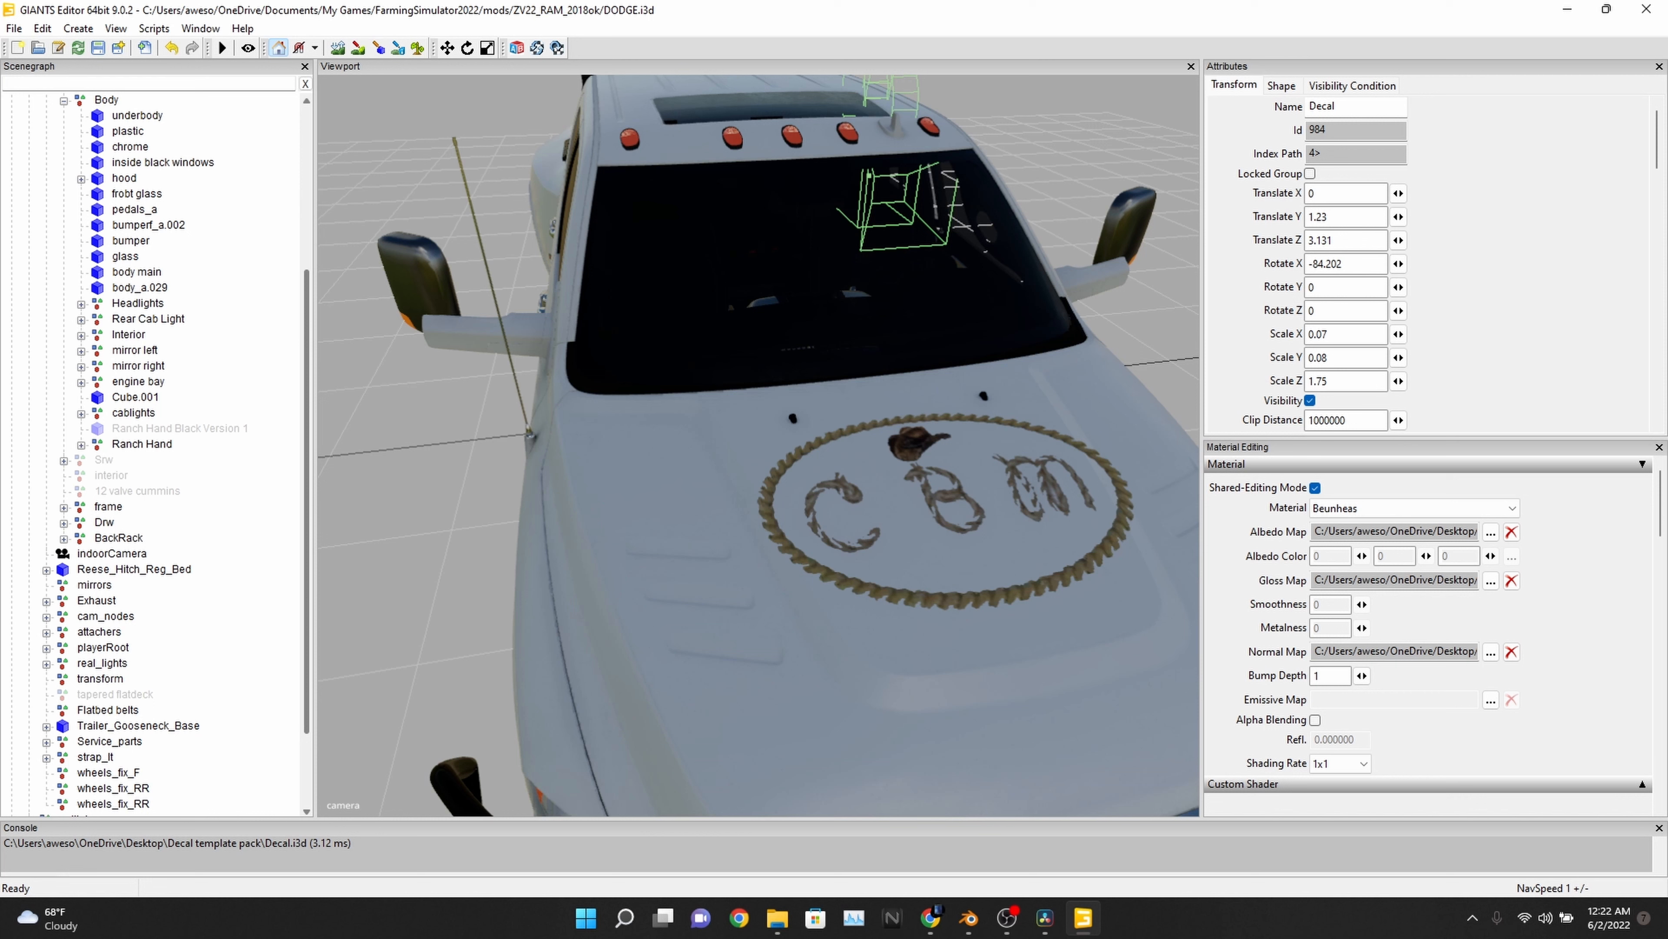
pyautogui.click(124, 178)
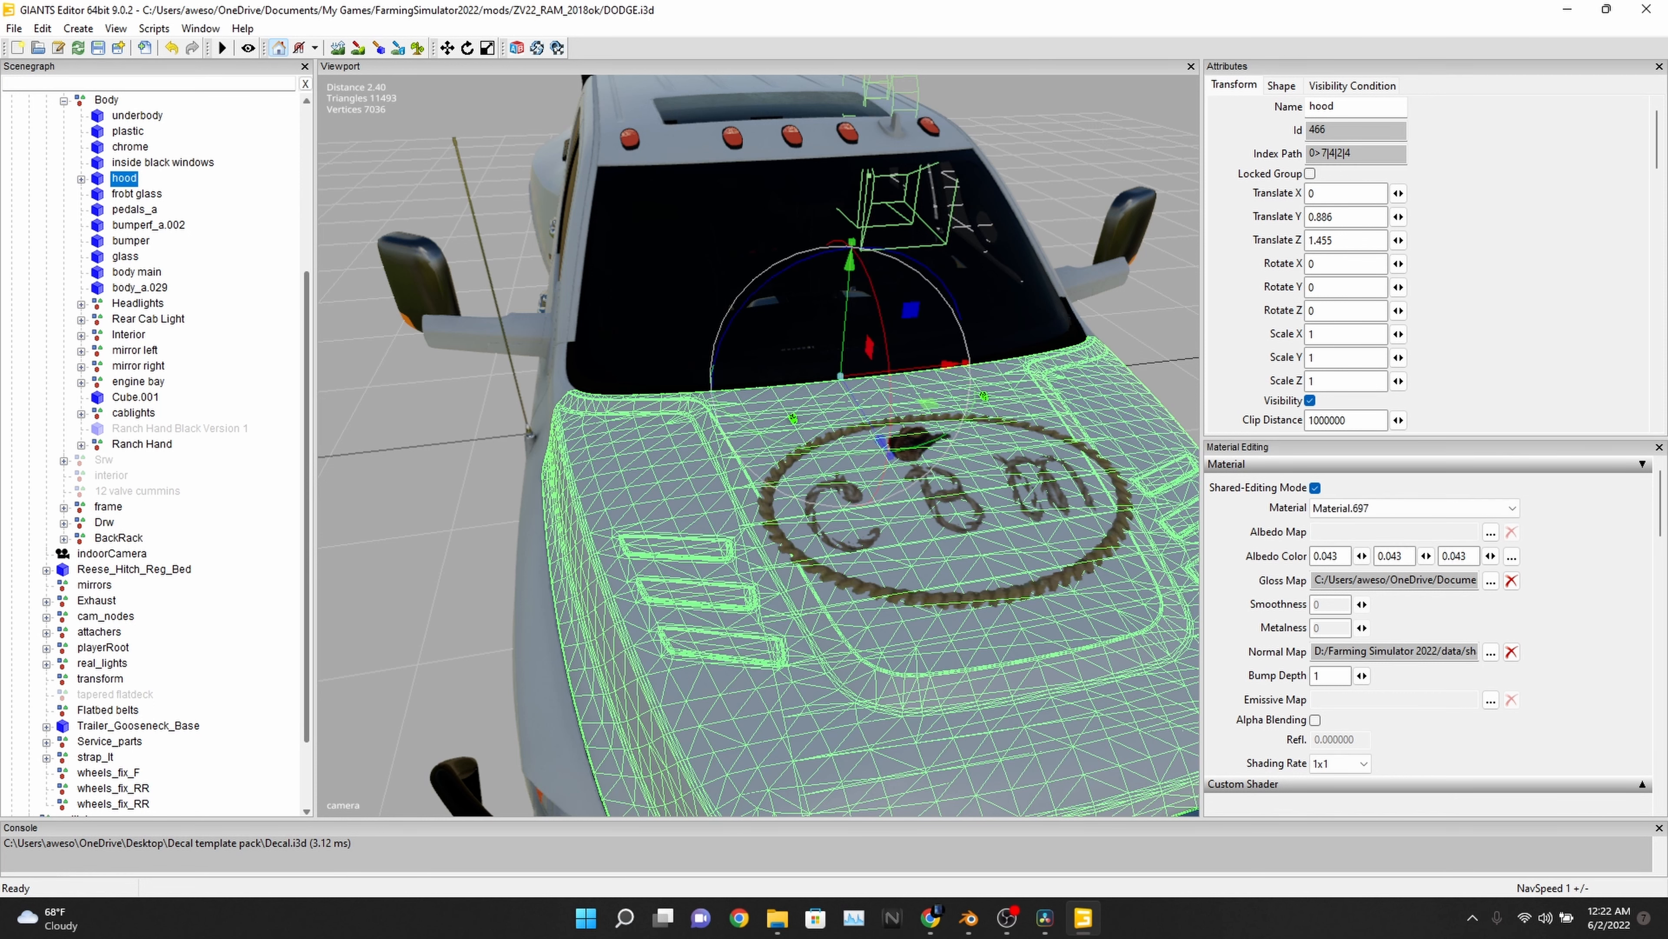
# - Hide the hood and show it again to check that the decal follows its visibility, and inspect the decal's fit on the hood
pyautogui.click(1310, 400)
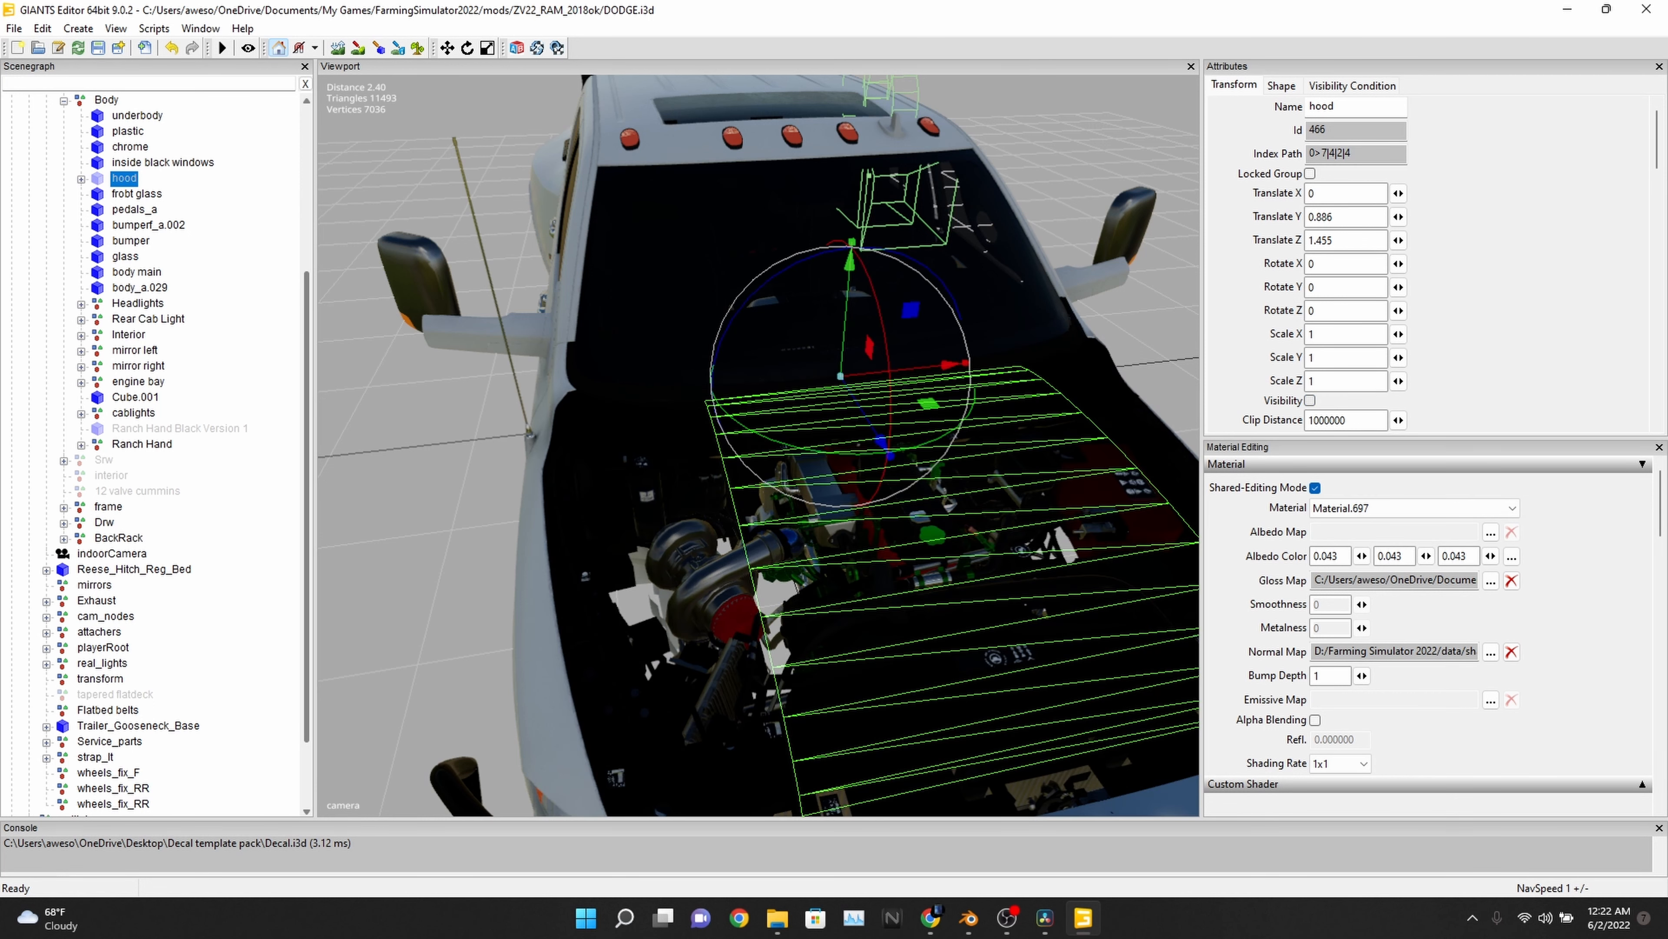
pyautogui.press('Escape')
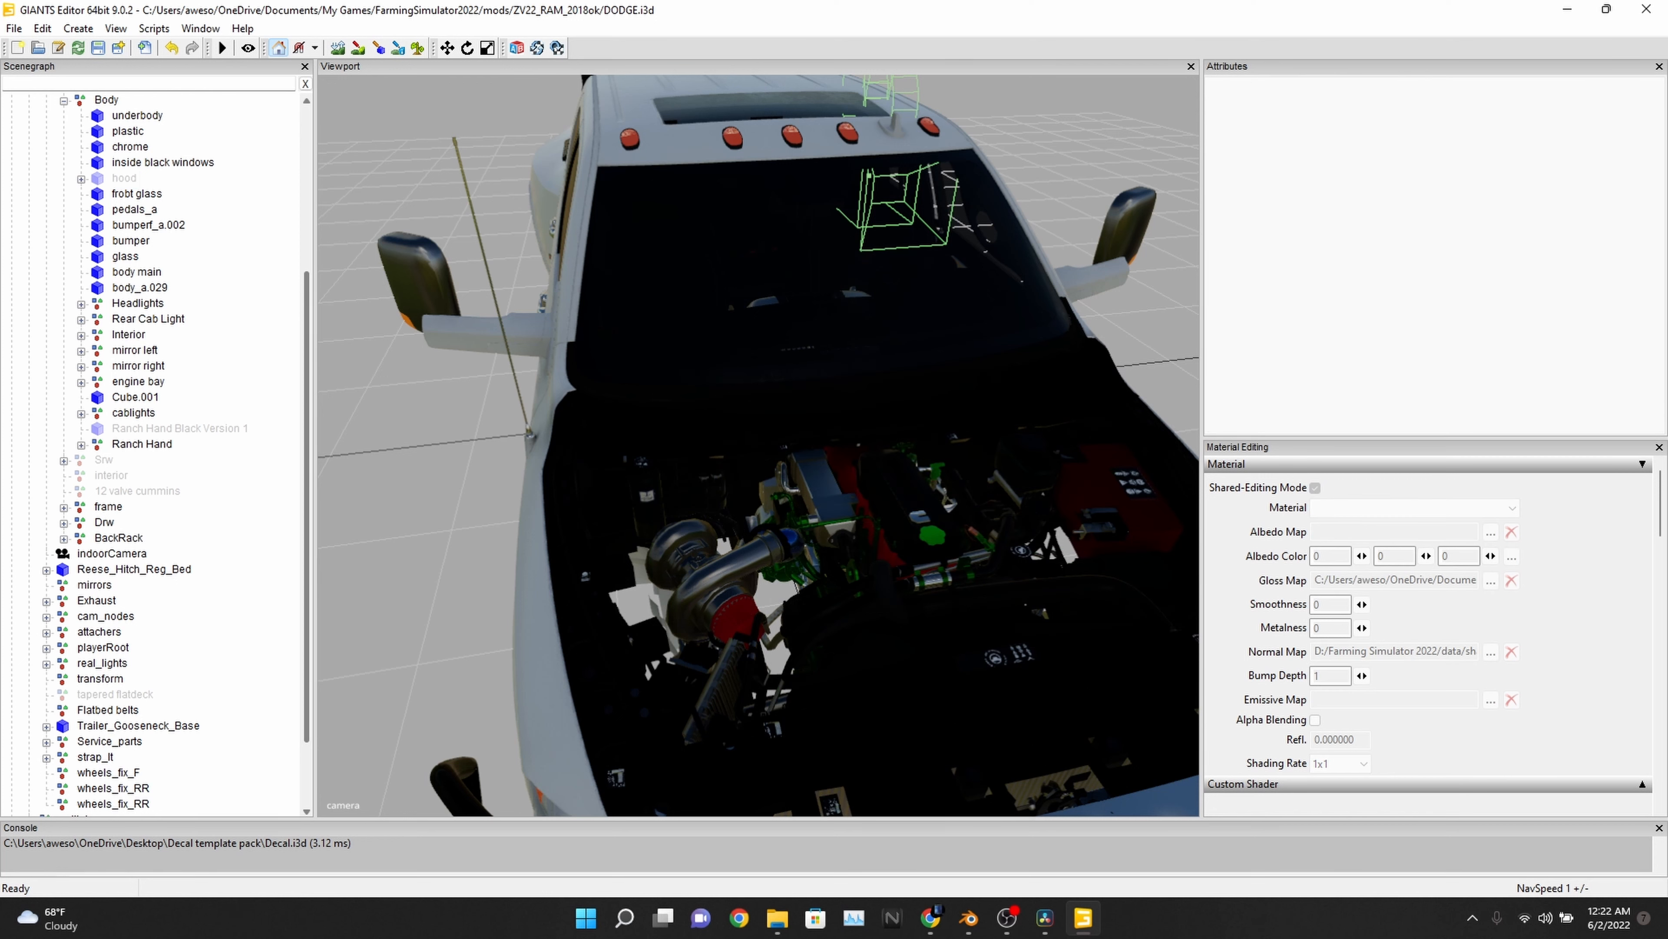
pyautogui.click(123, 179)
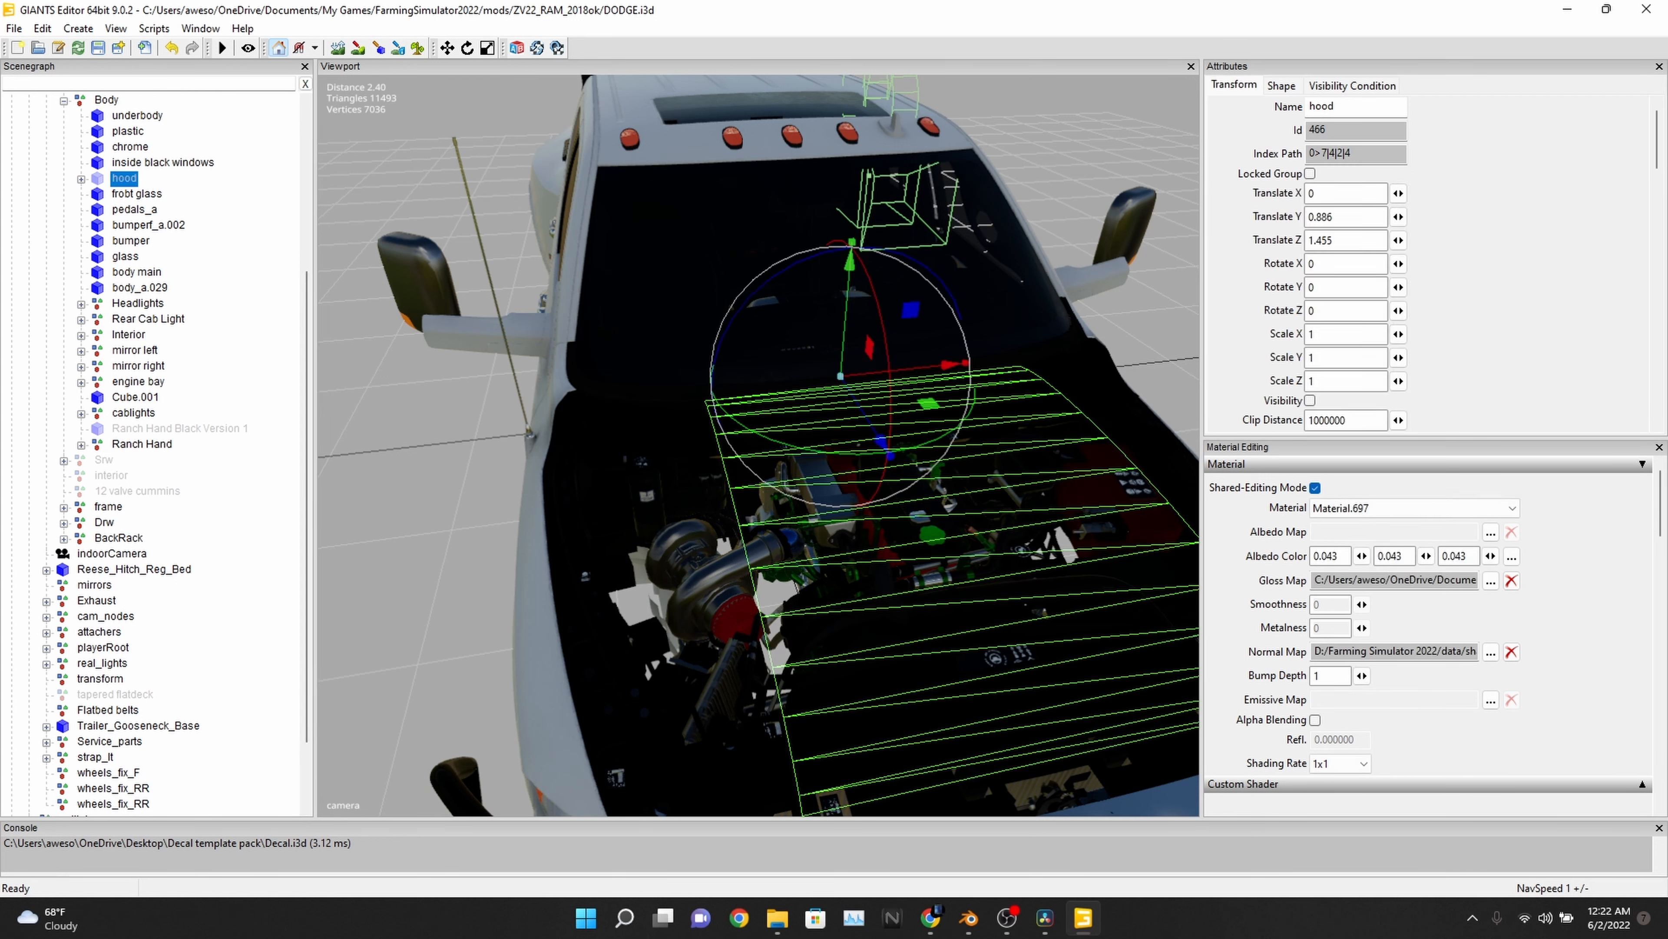
pyautogui.click(1310, 400)
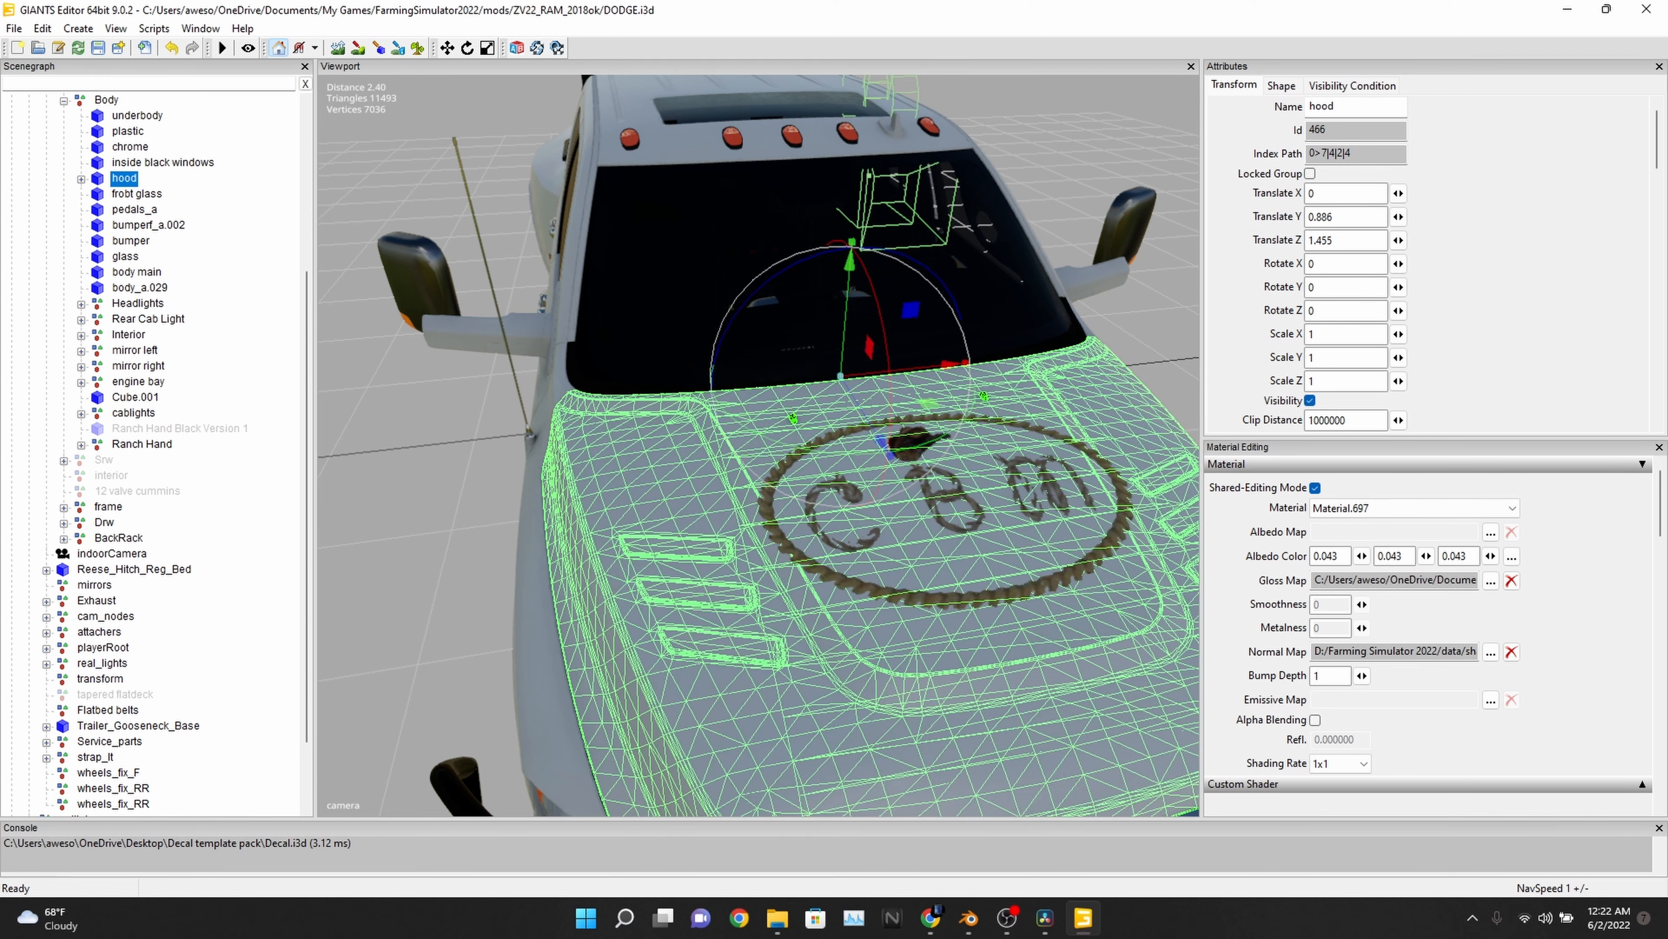
pyautogui.press('Escape')
pyautogui.keyDown('alt'); pyautogui.moveTo(756, 434); pyautogui.dragTo(933, 411); pyautogui.keyUp('alt')
pyautogui.scroll(4, 821, 454)
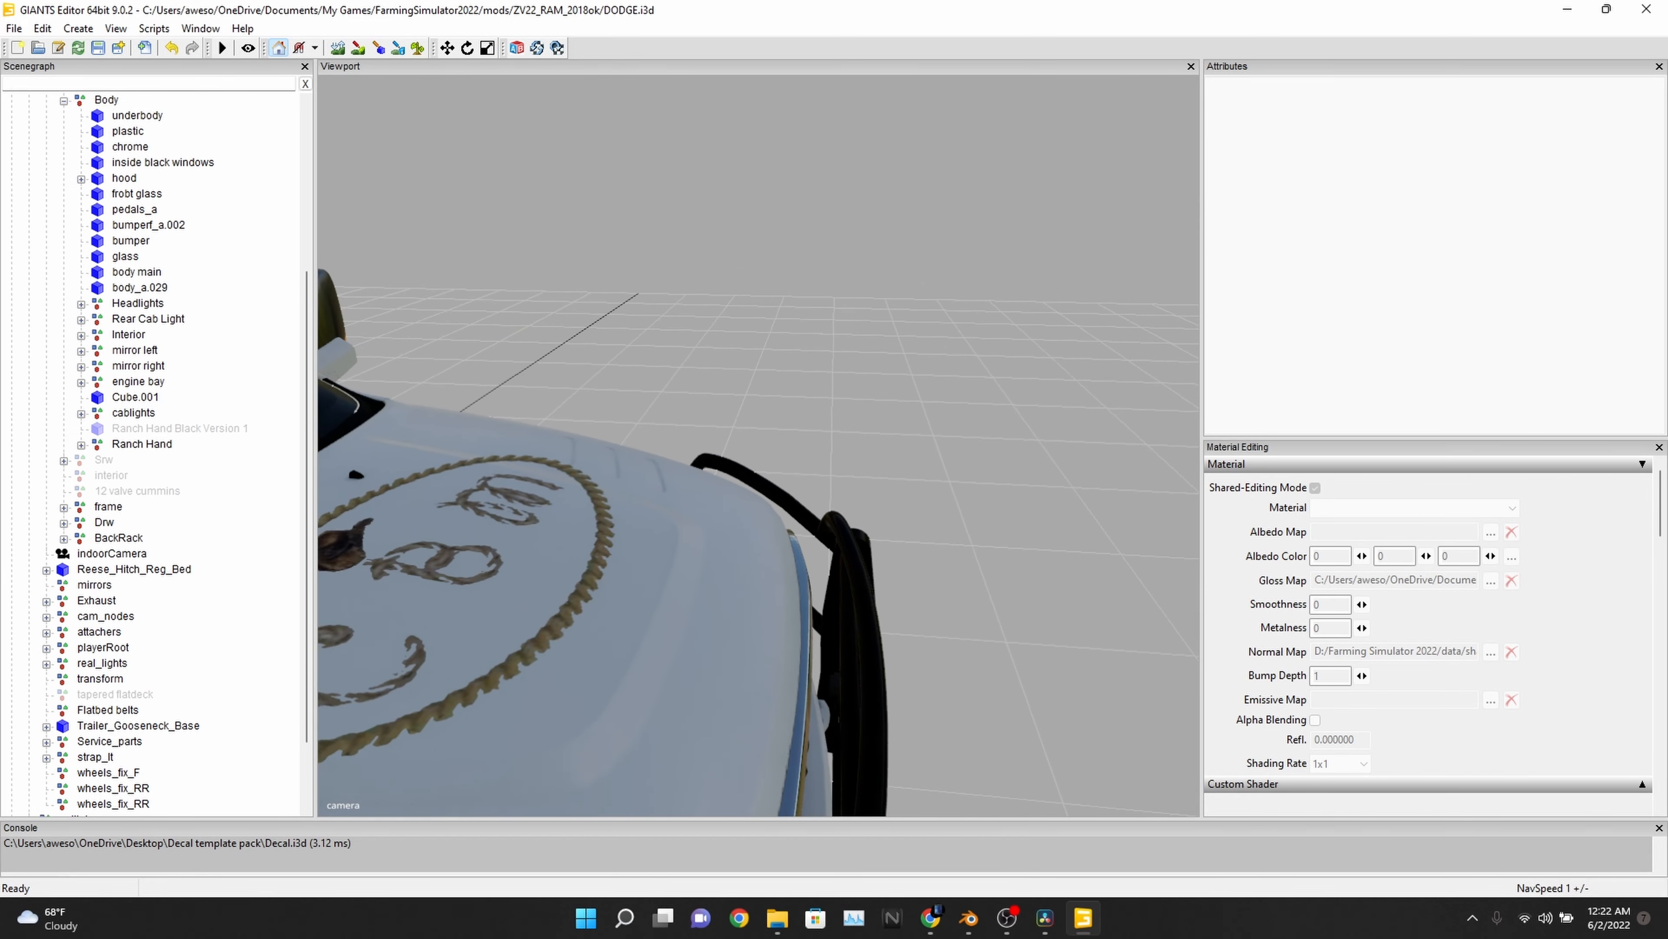
pyautogui.scroll(-5, 932, 411)
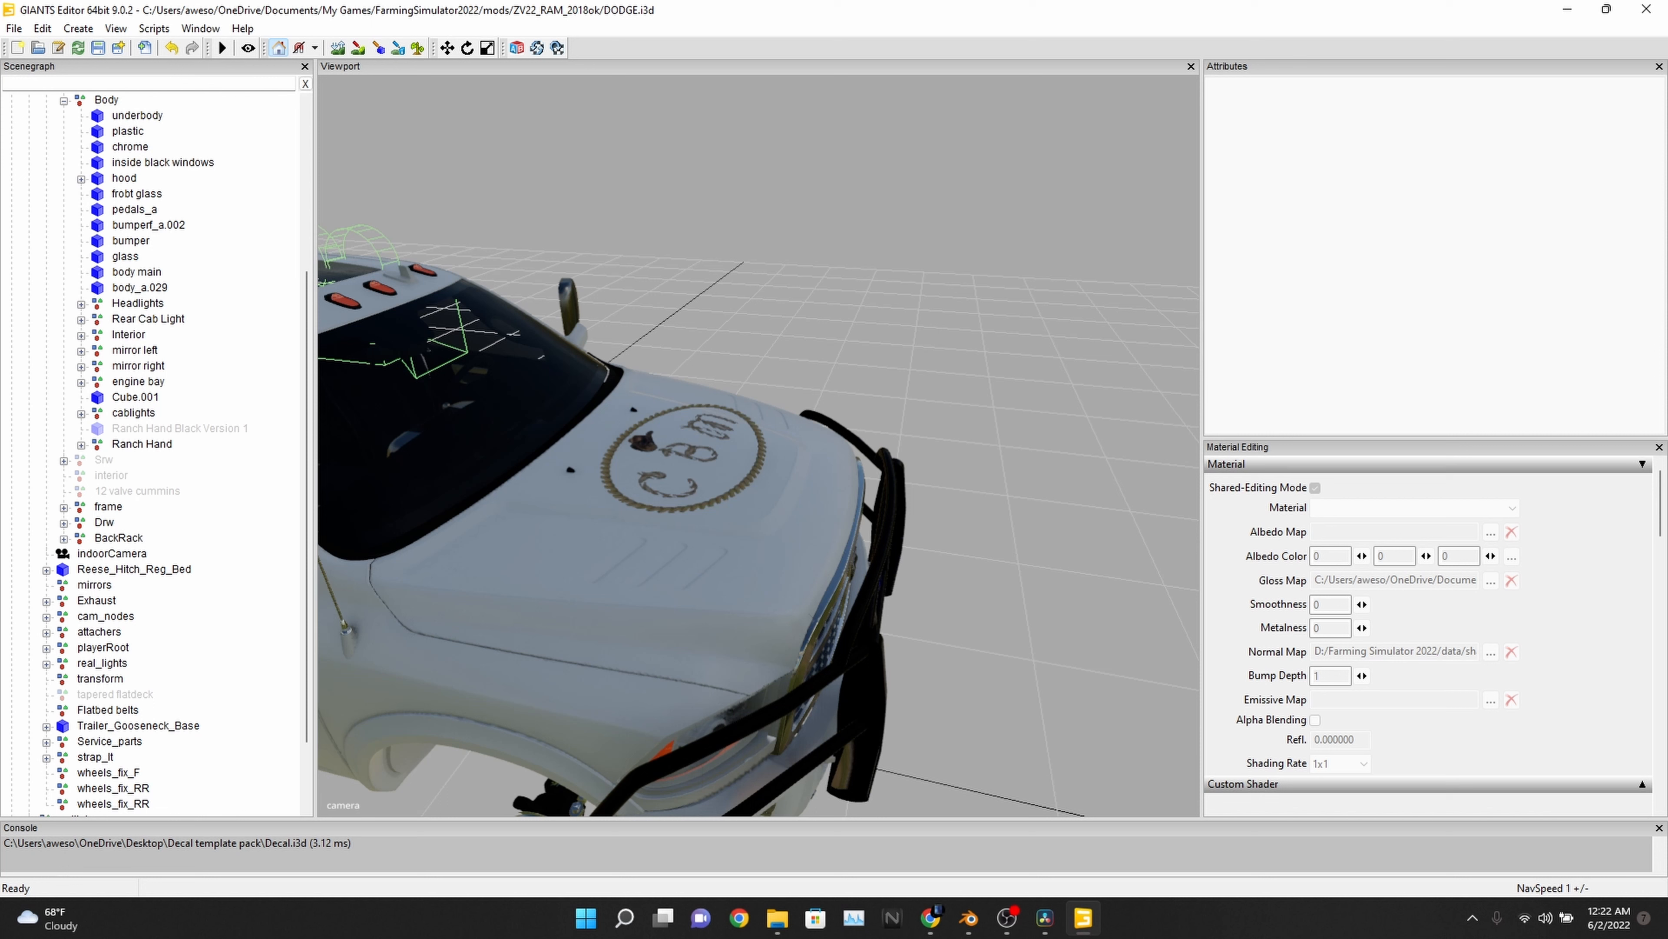
# - Select the Decal inside the hood object and set its albedo map to the CBM texture in the ZV22_RAM_2018ok mod's new_shaders folder
pyautogui.click(80, 179)
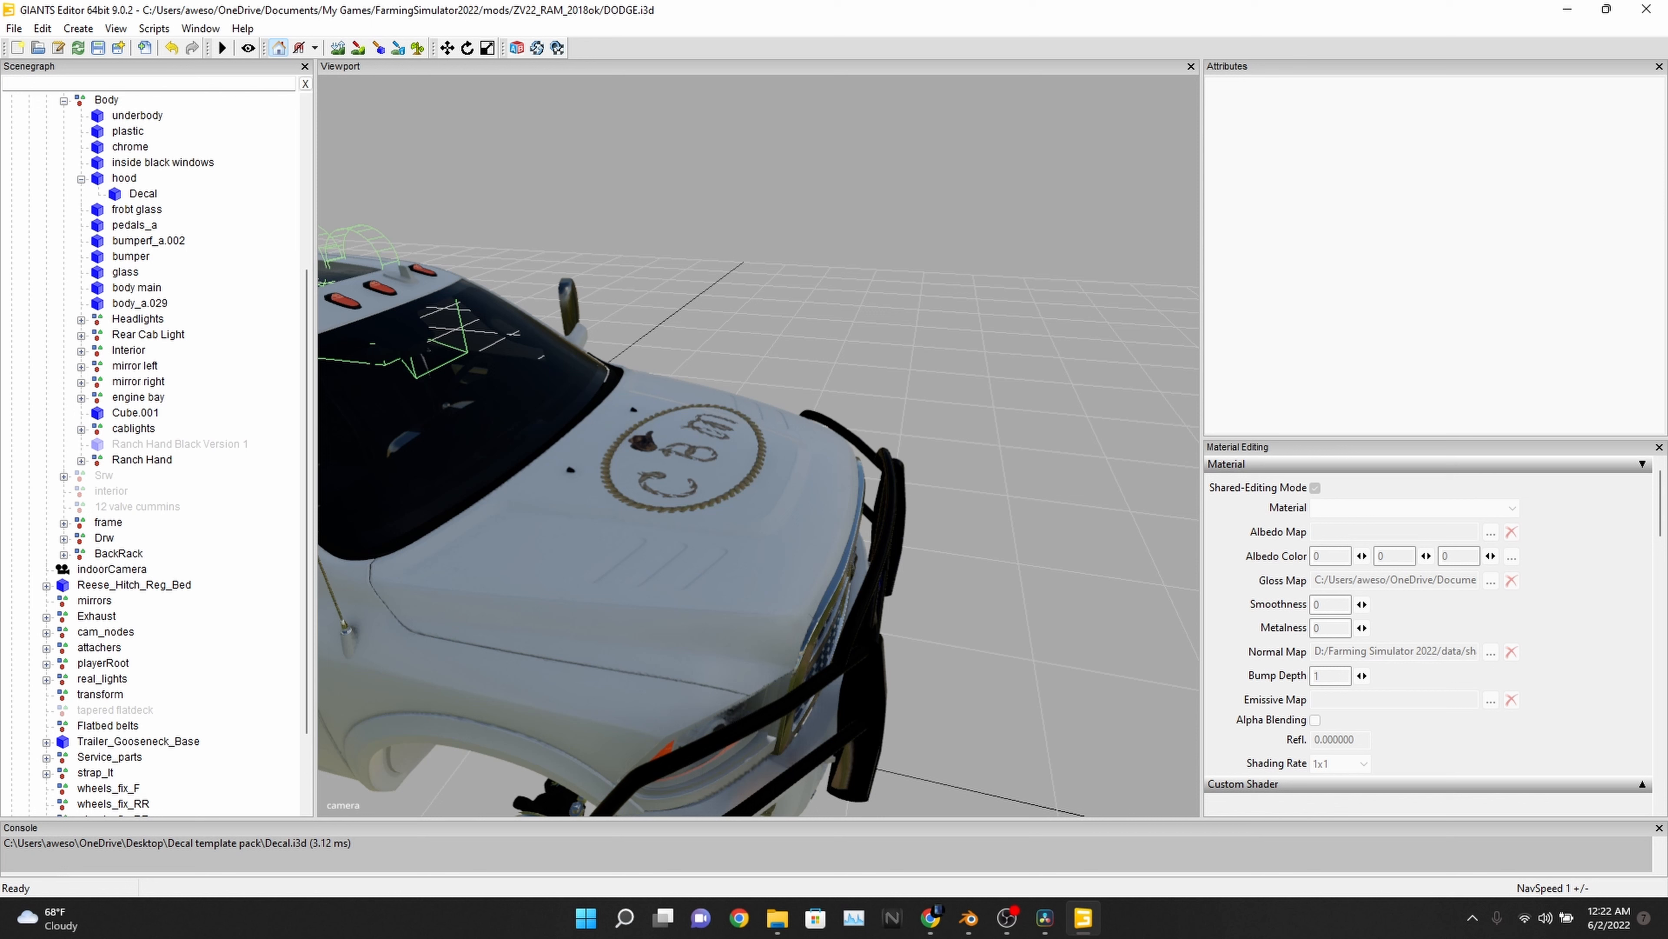
pyautogui.click(142, 194)
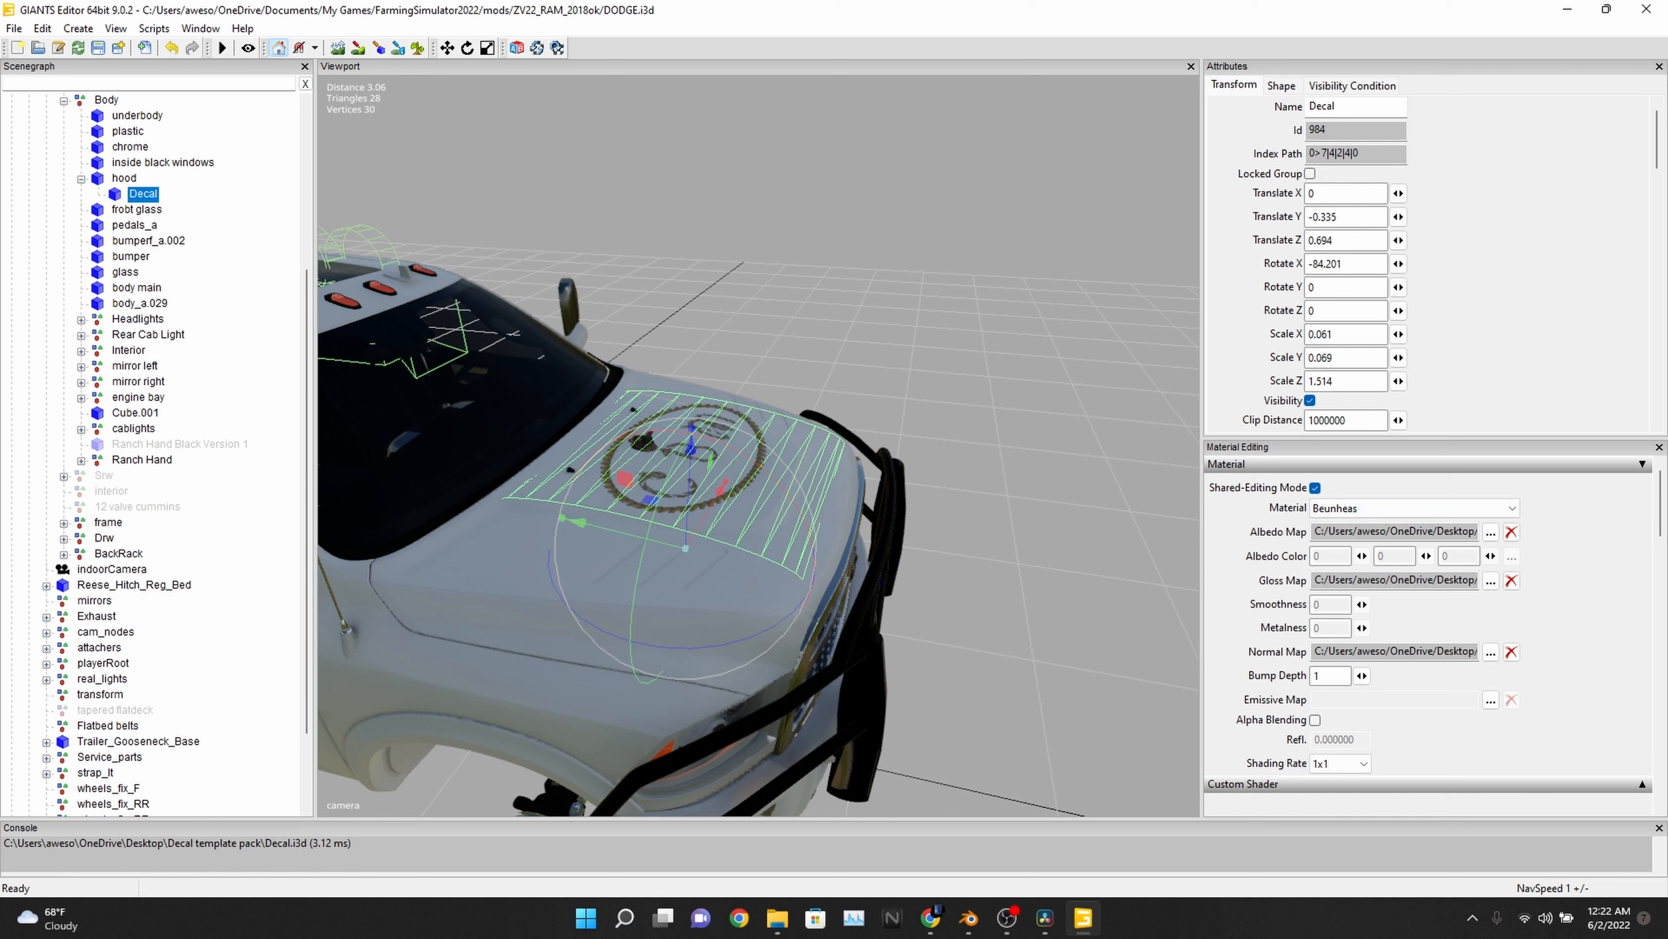
pyautogui.click(1491, 532)
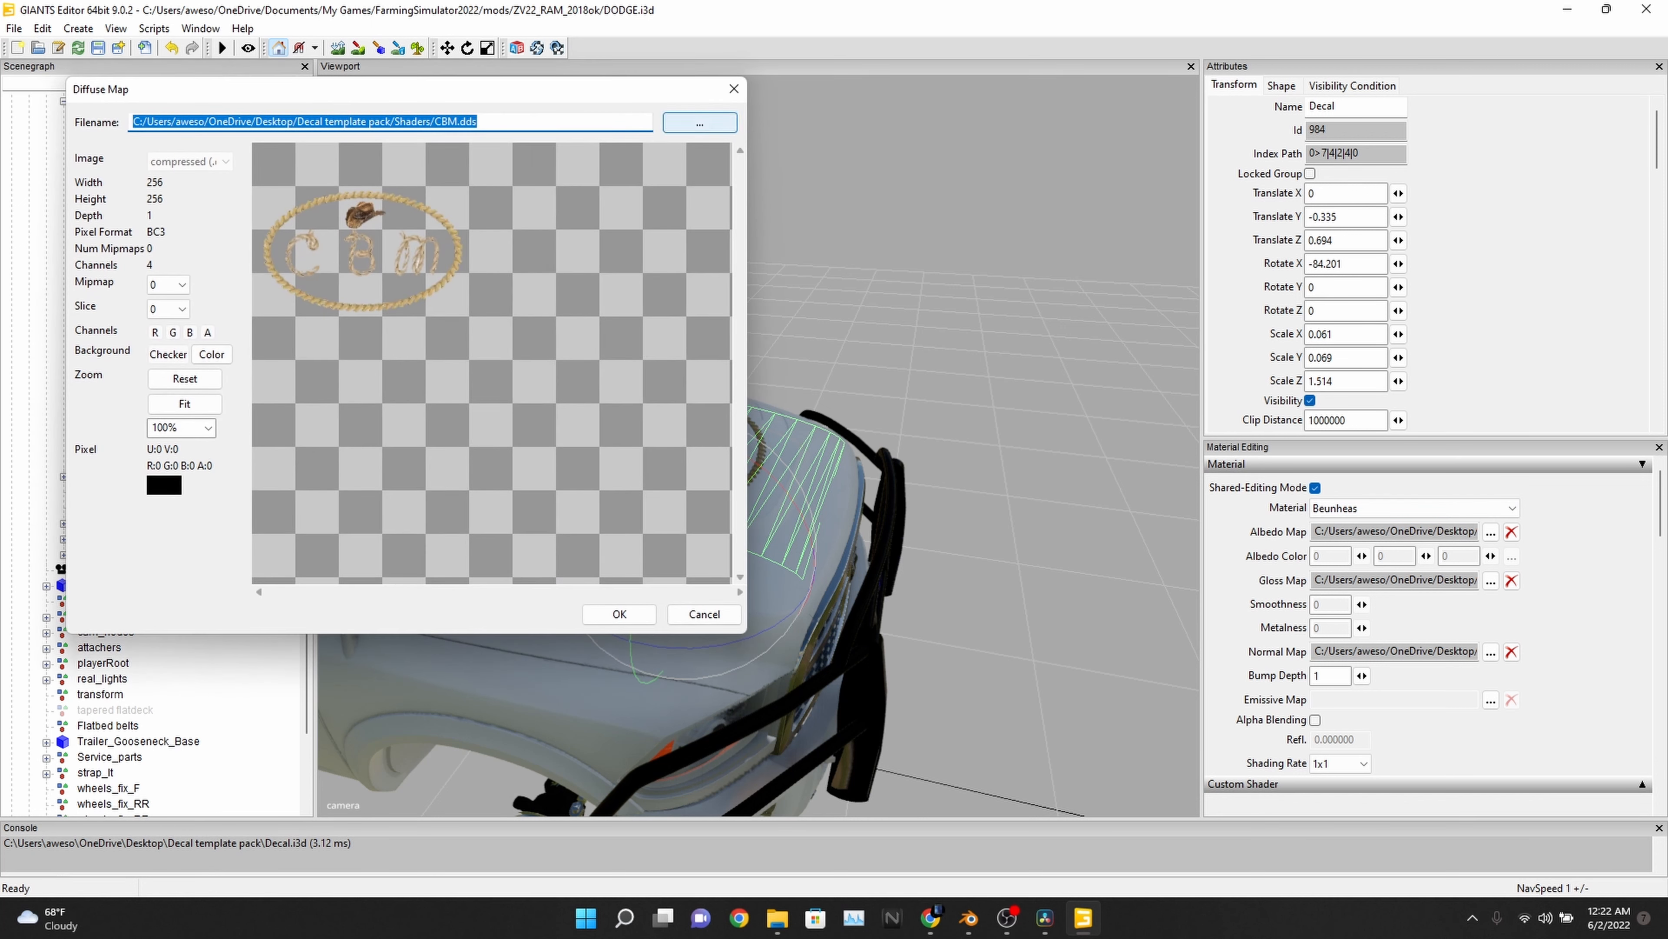
pyautogui.click(700, 122)
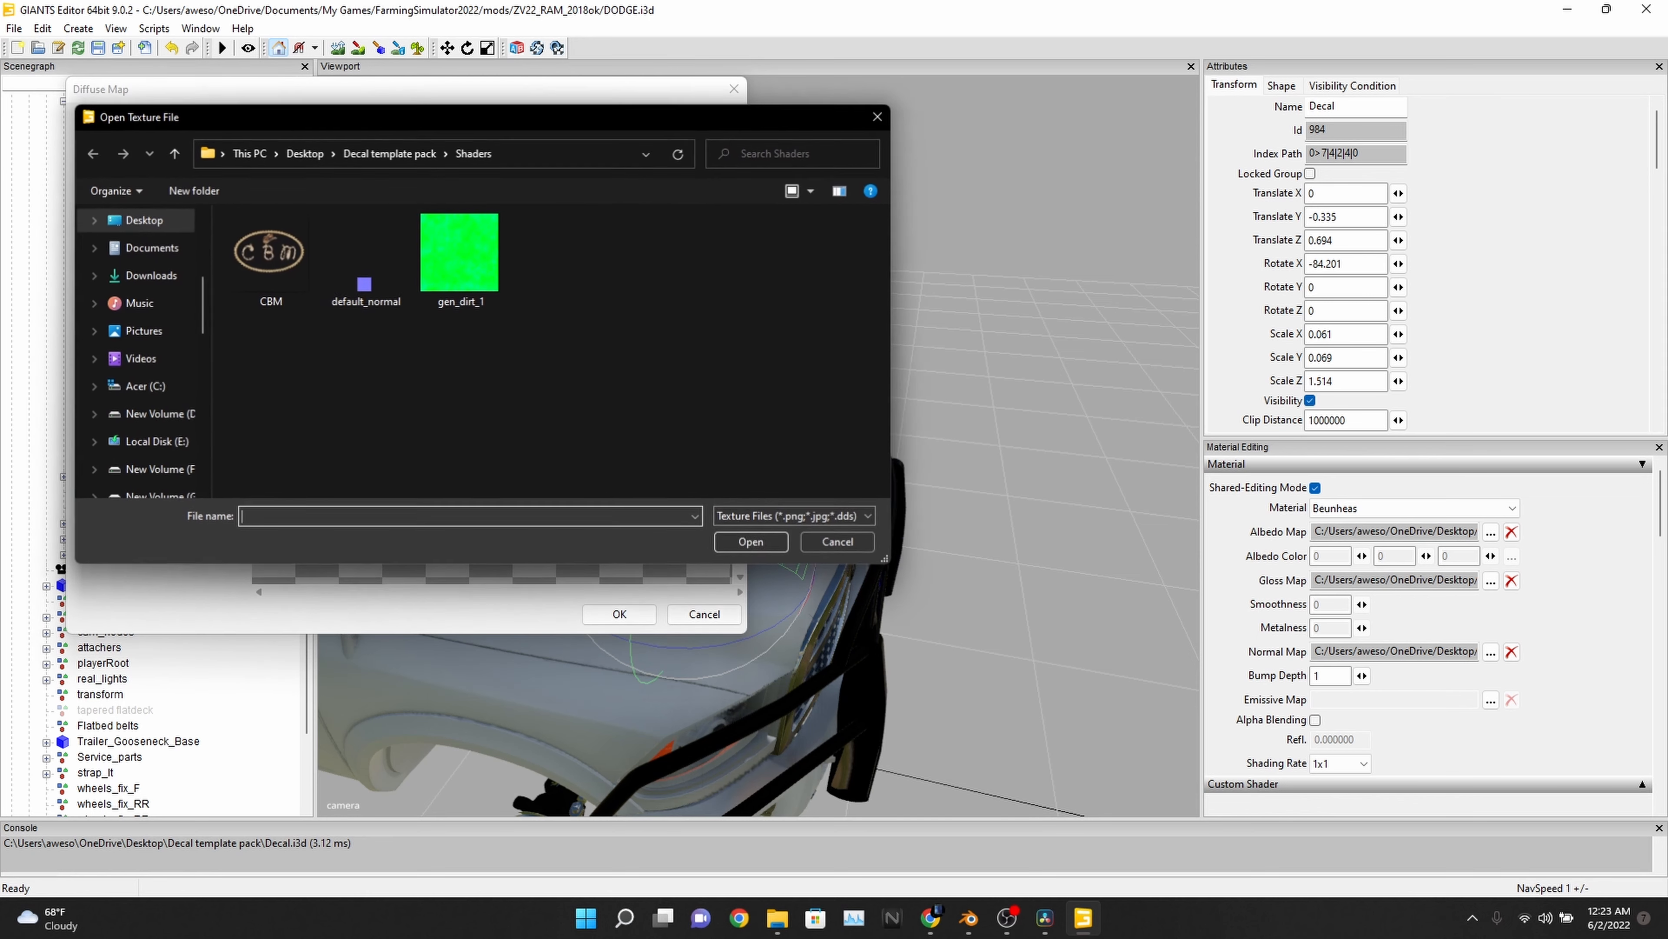
pyautogui.click(150, 248)
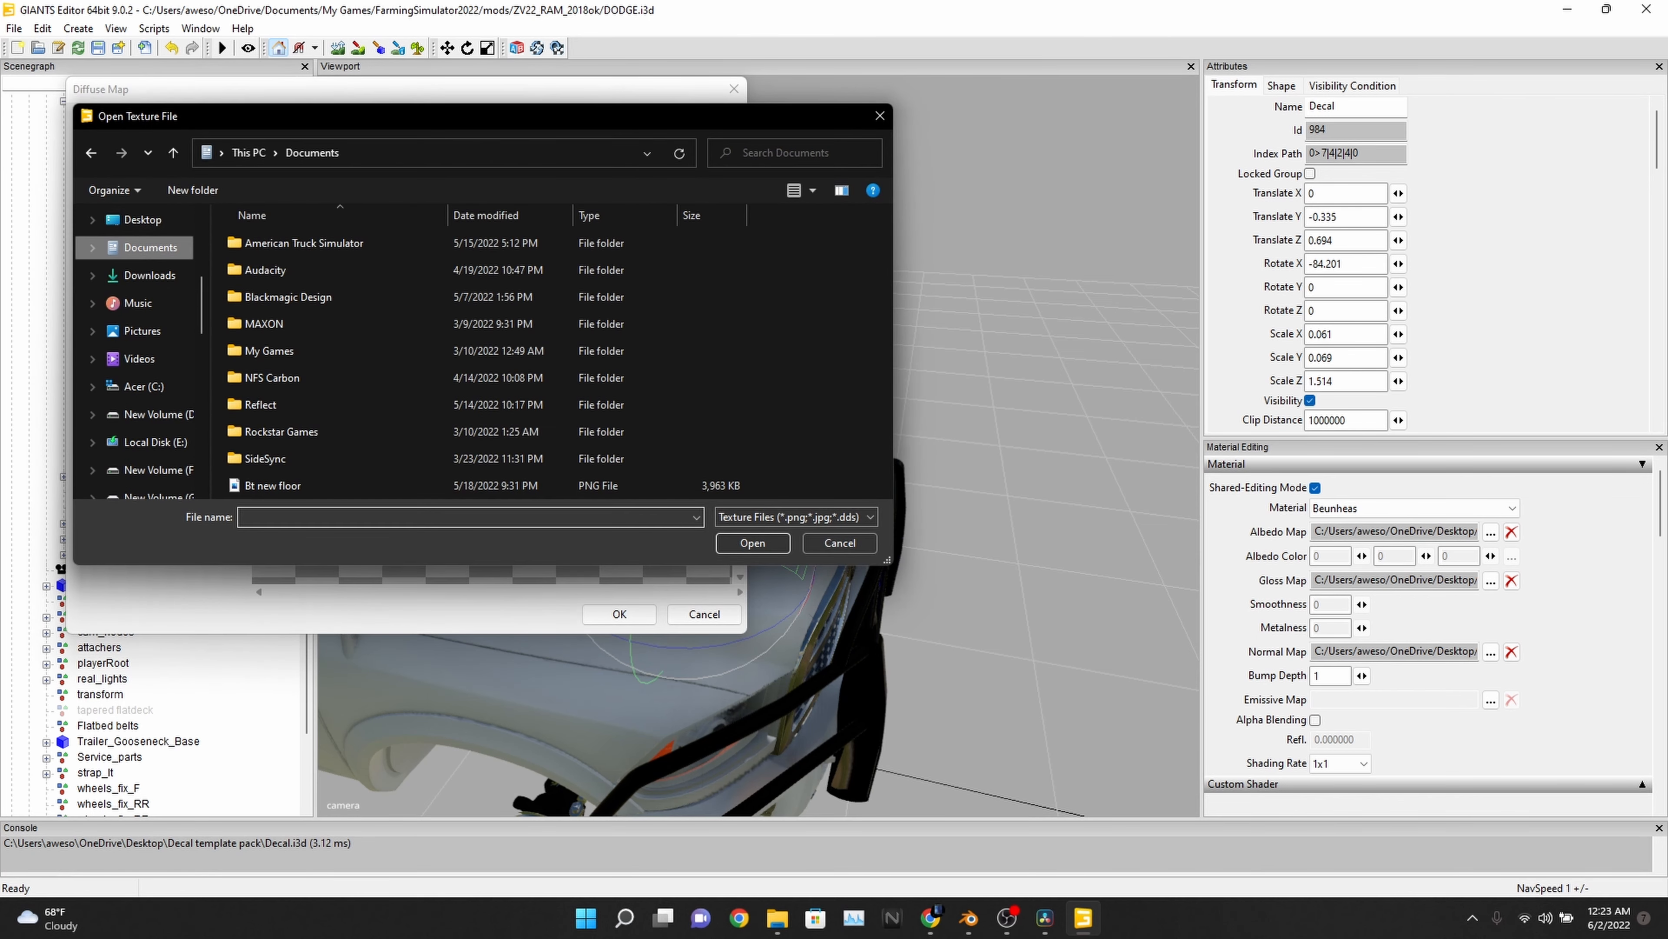
pyautogui.doubleClick(269, 351)
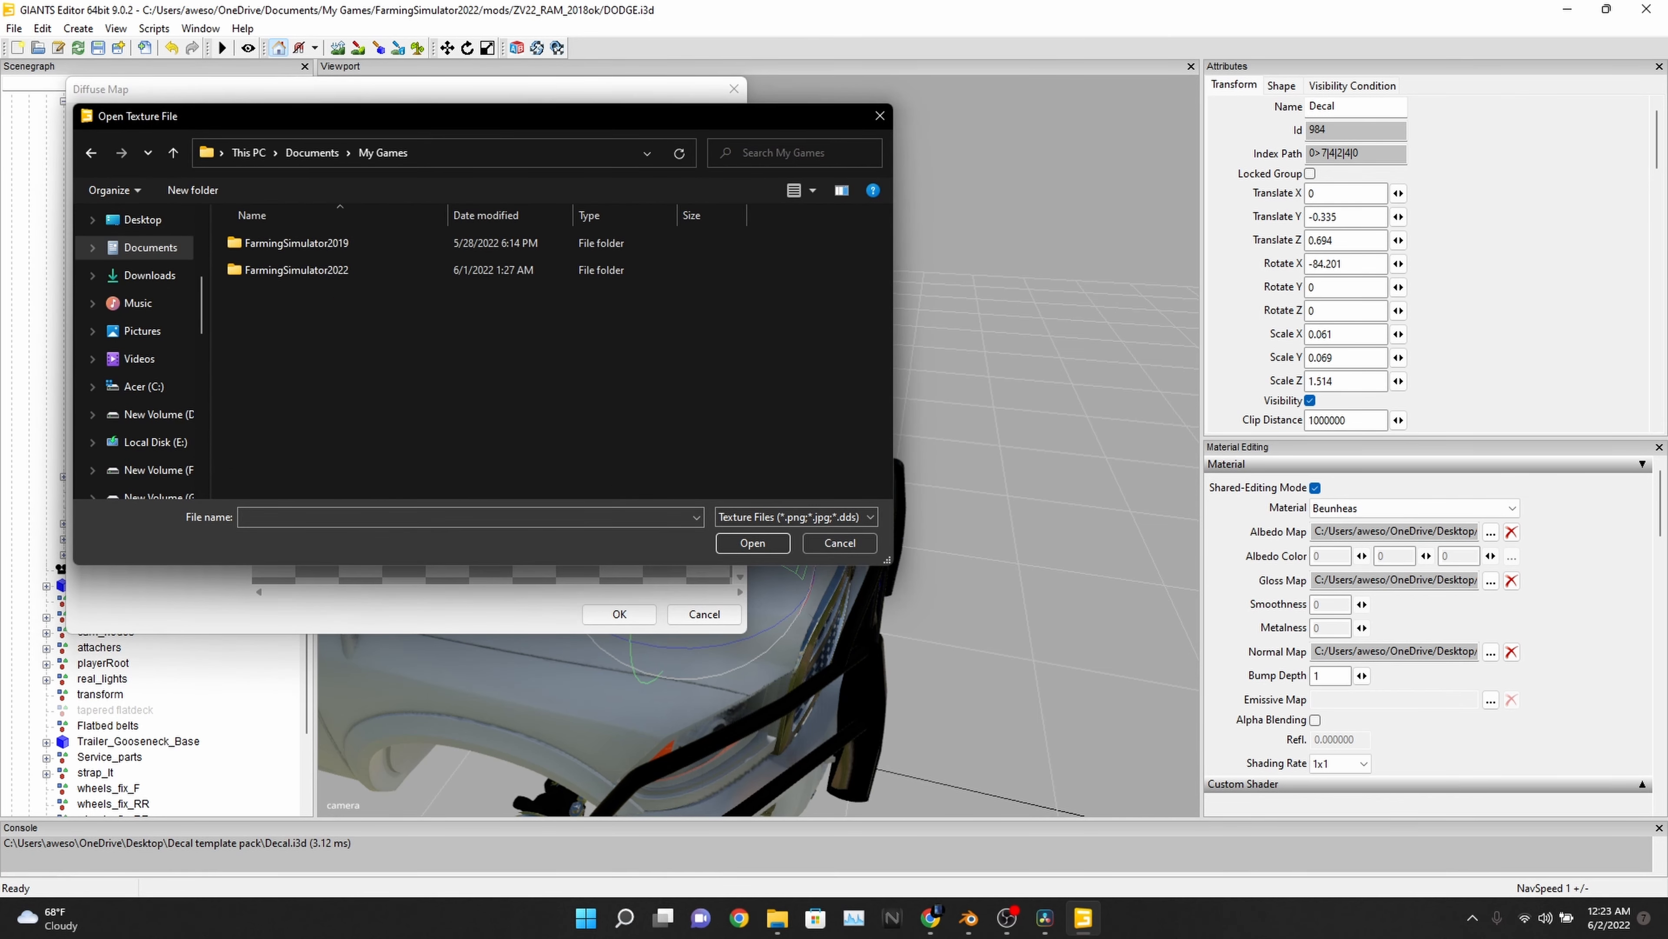
pyautogui.doubleClick(289, 269)
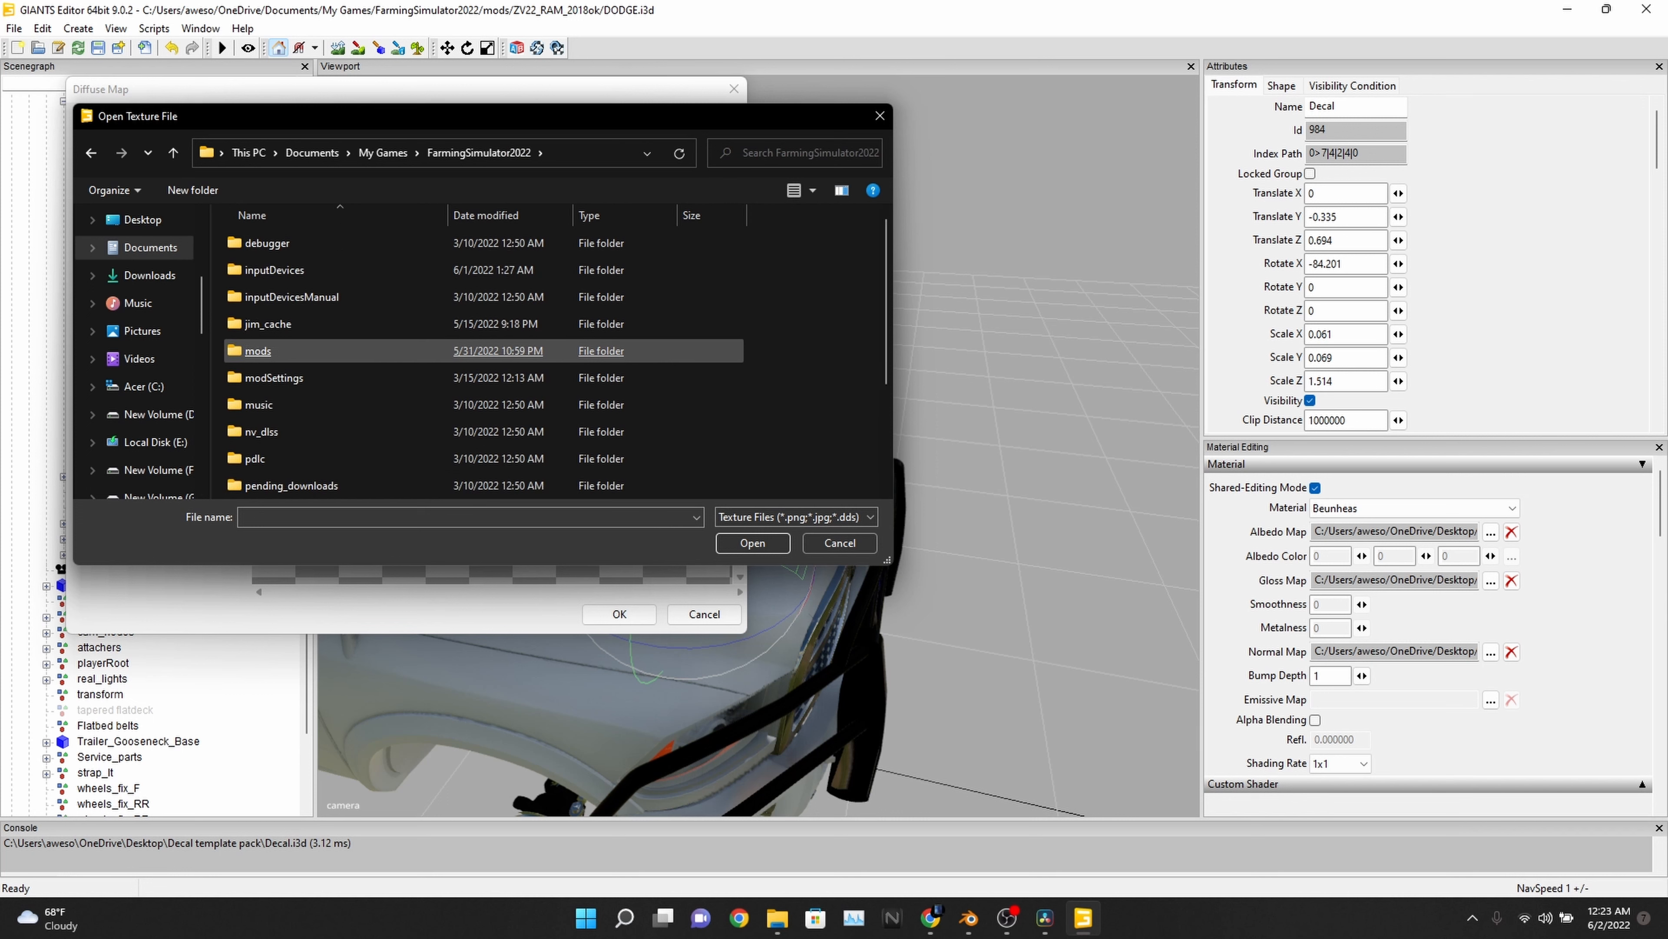
pyautogui.doubleClick(263, 350)
pyautogui.doubleClick(288, 242)
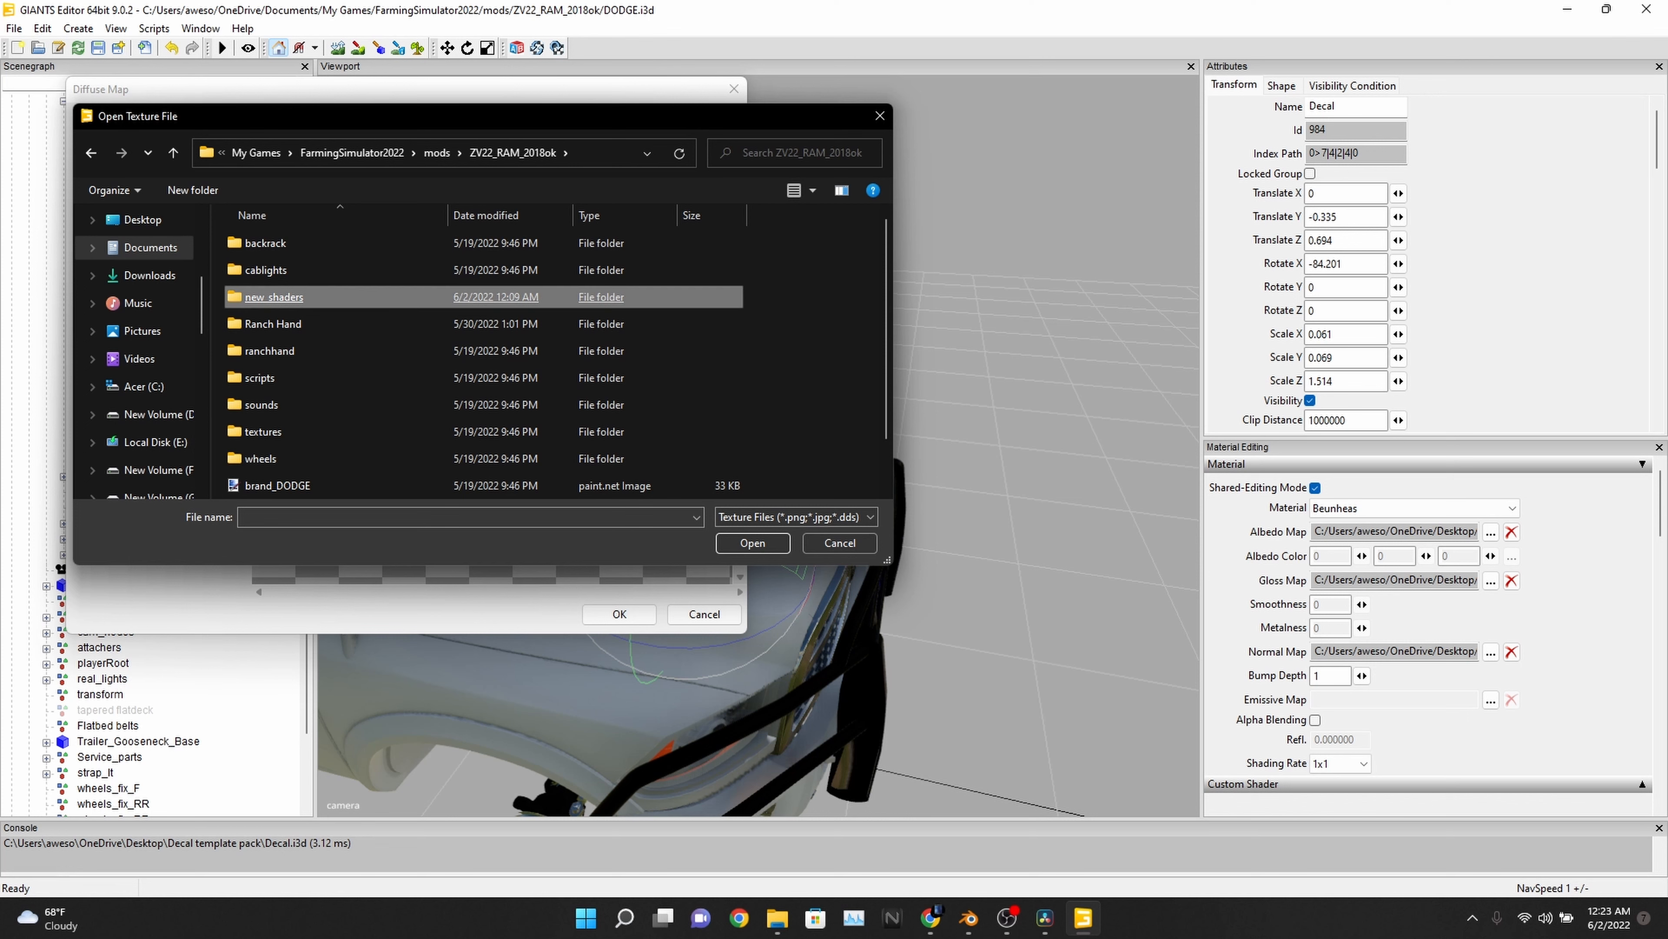
pyautogui.doubleClick(274, 296)
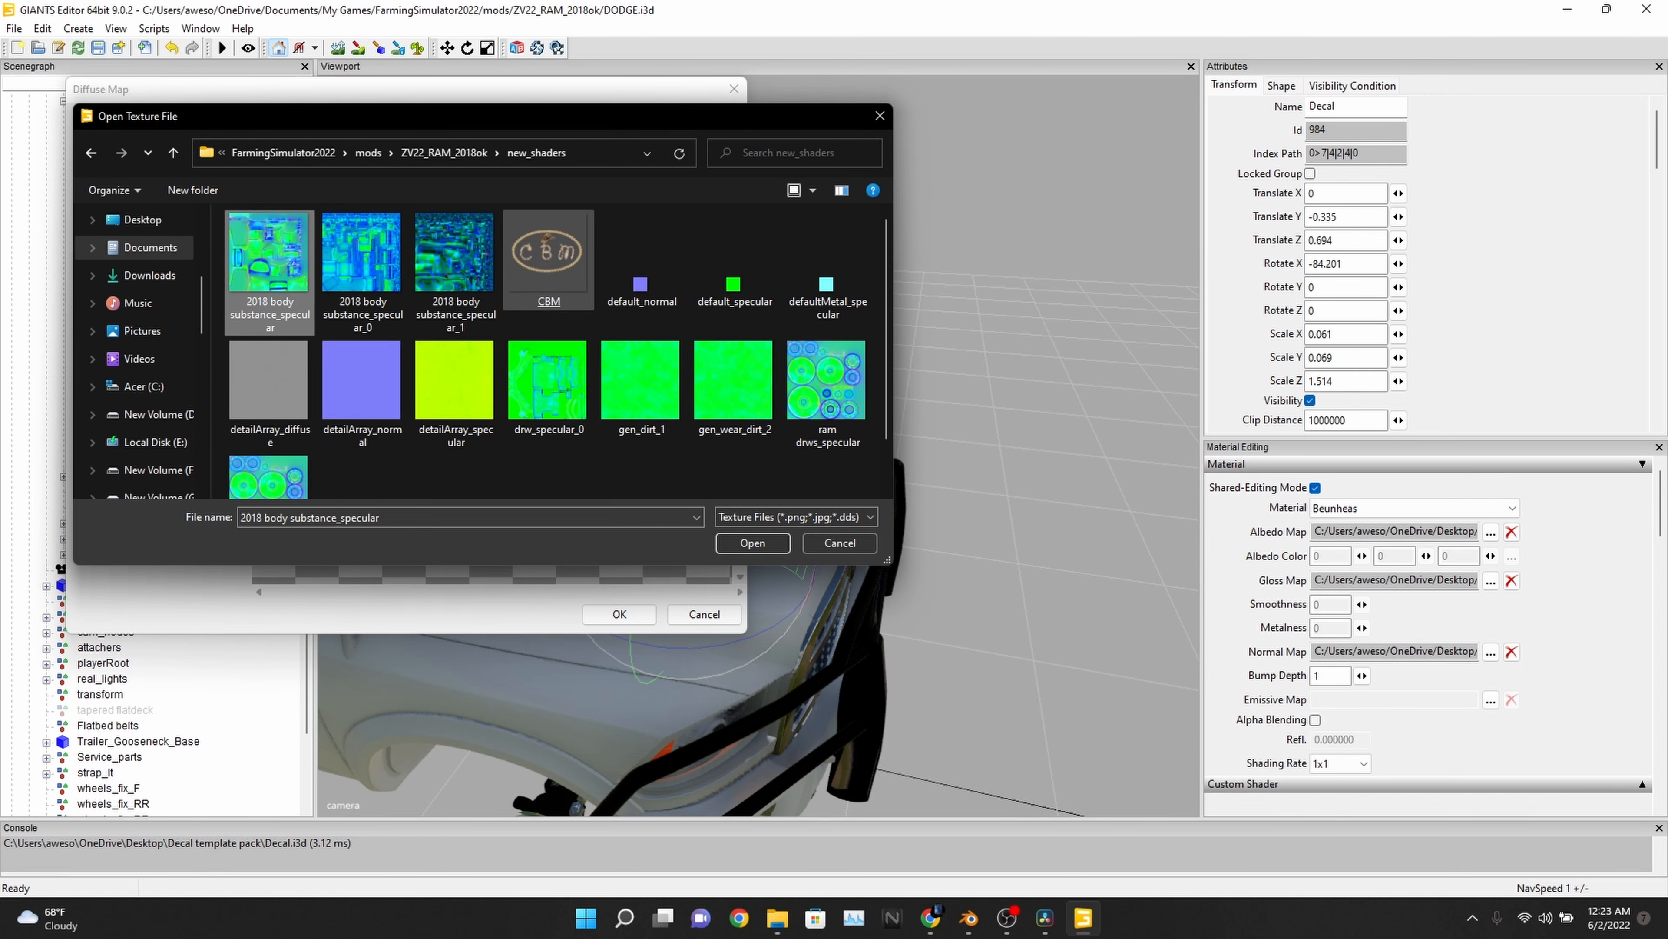
pyautogui.click(549, 253)
pyautogui.doubleClick(548, 253)
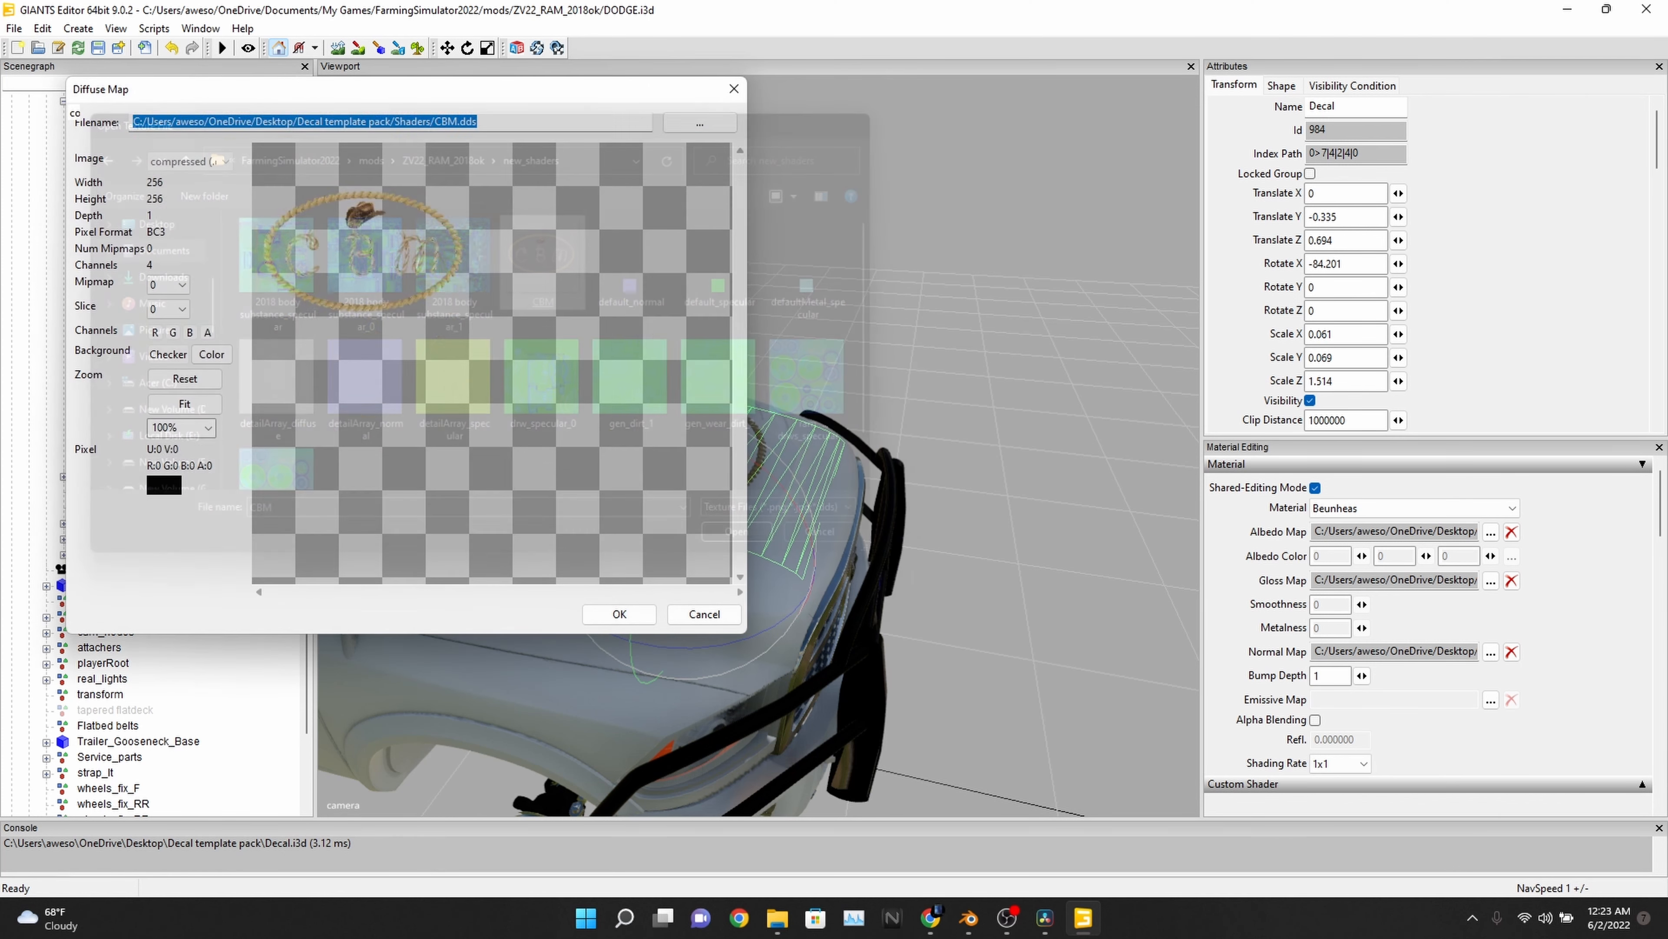
pyautogui.press('Return')
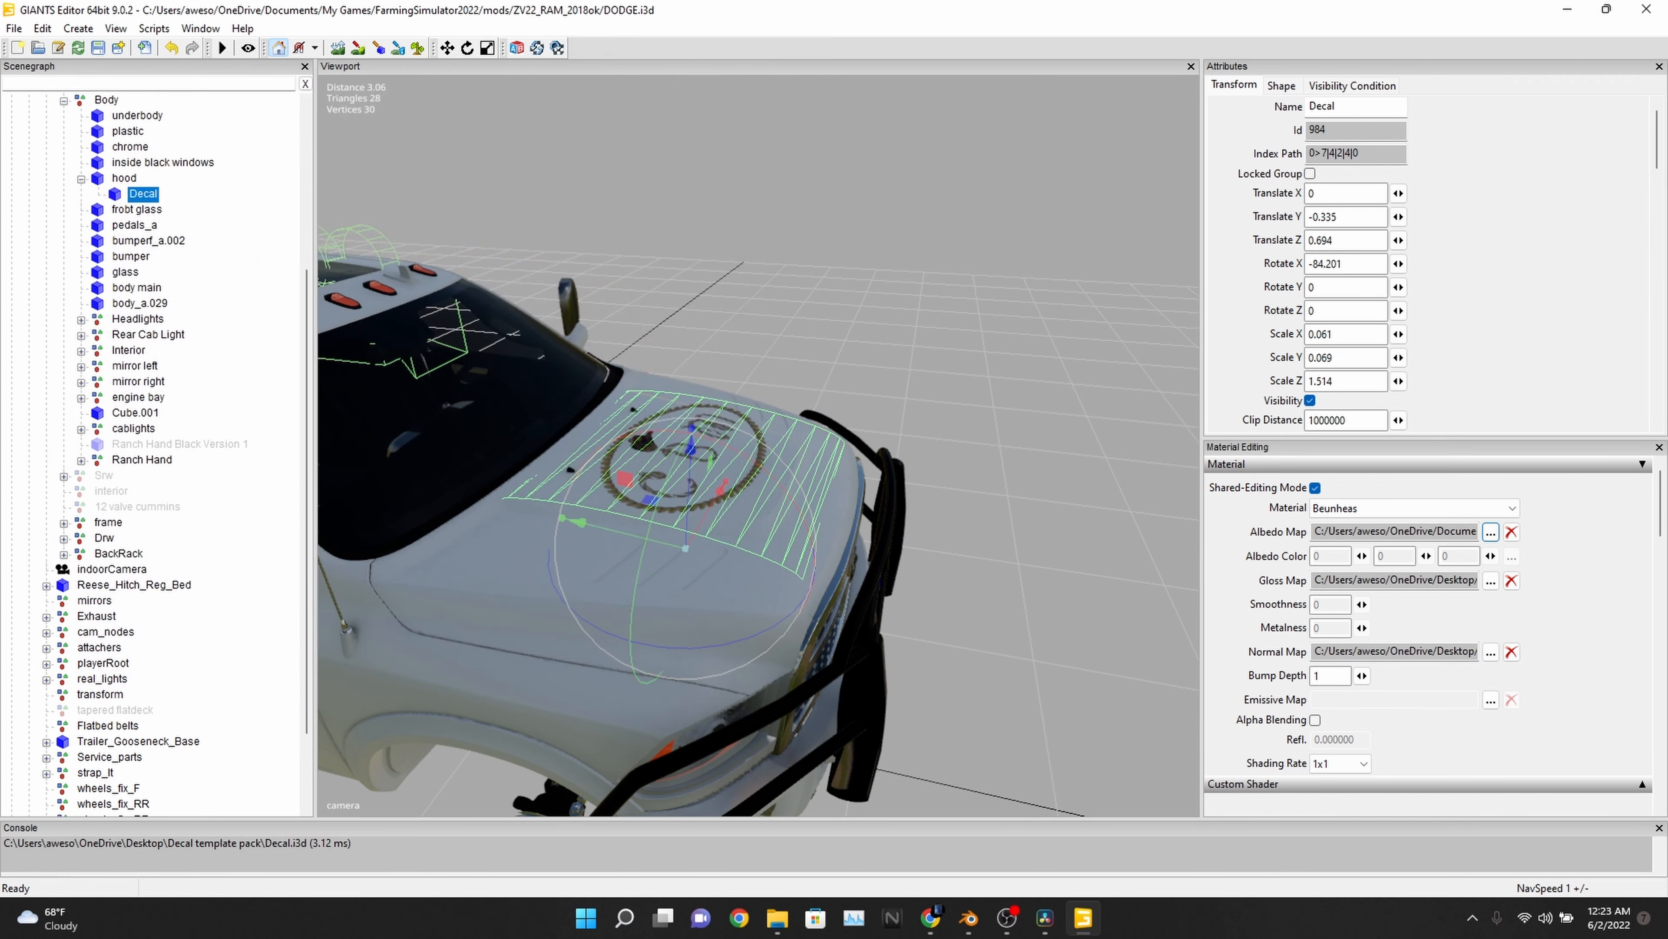
# - Set the decal's gloss map to the gen_dirt_1 texture in the ZV22_RAM_2018ok mod's new_shaders folder
pyautogui.click(1491, 581)
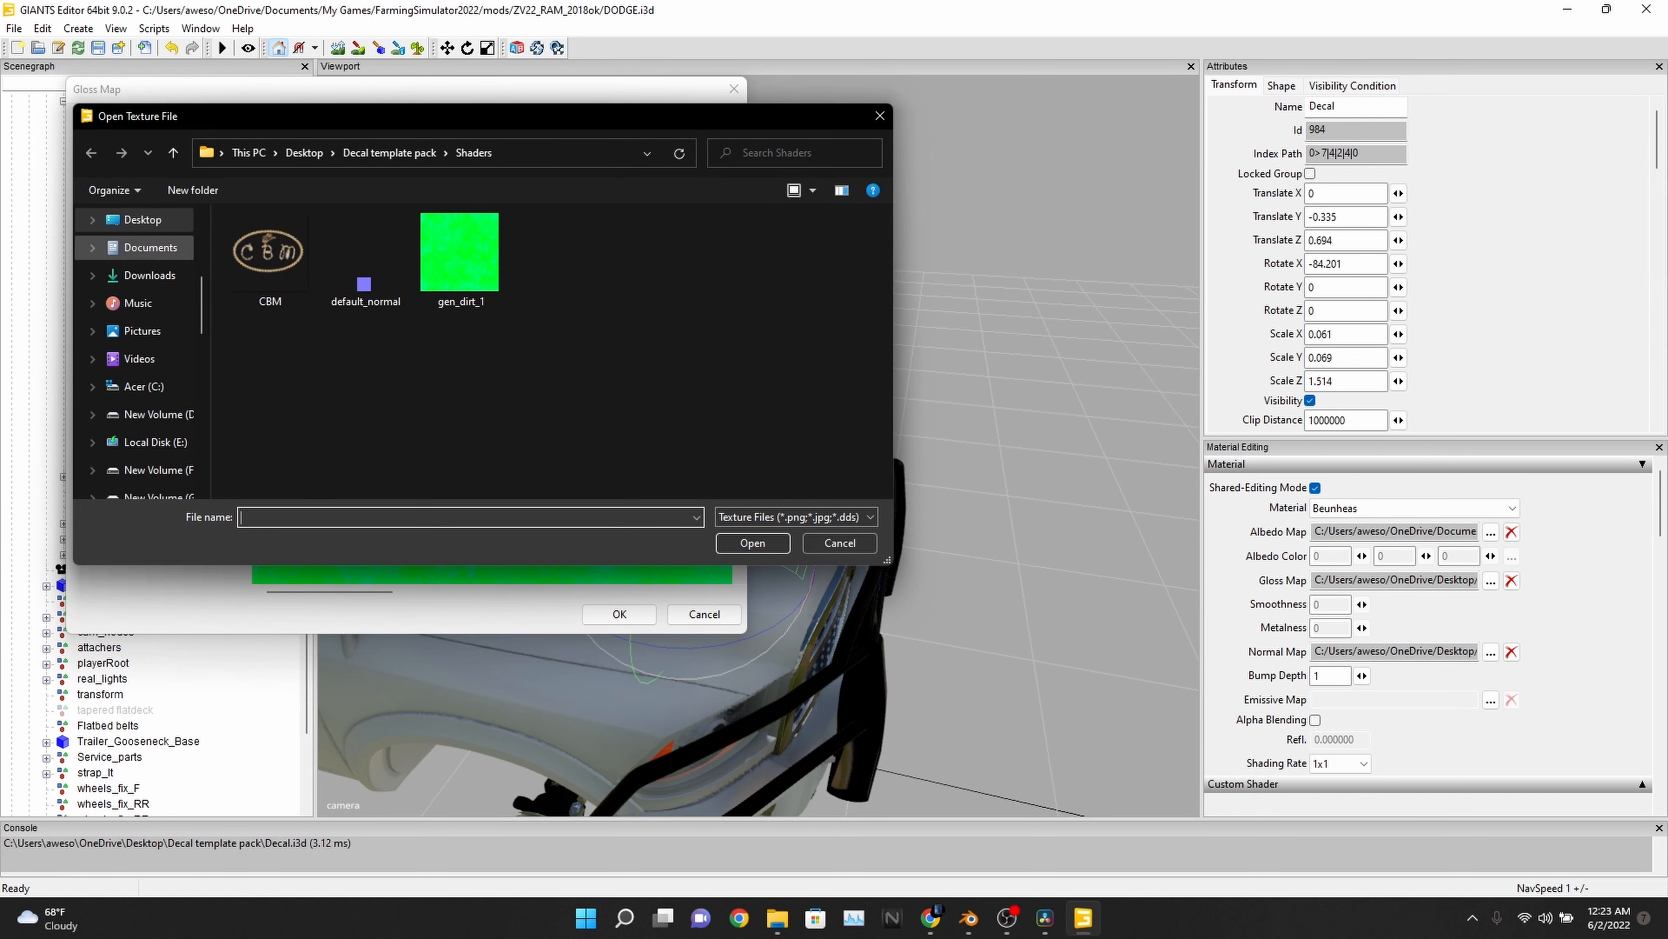
pyautogui.click(150, 247)
pyautogui.doubleClick(289, 351)
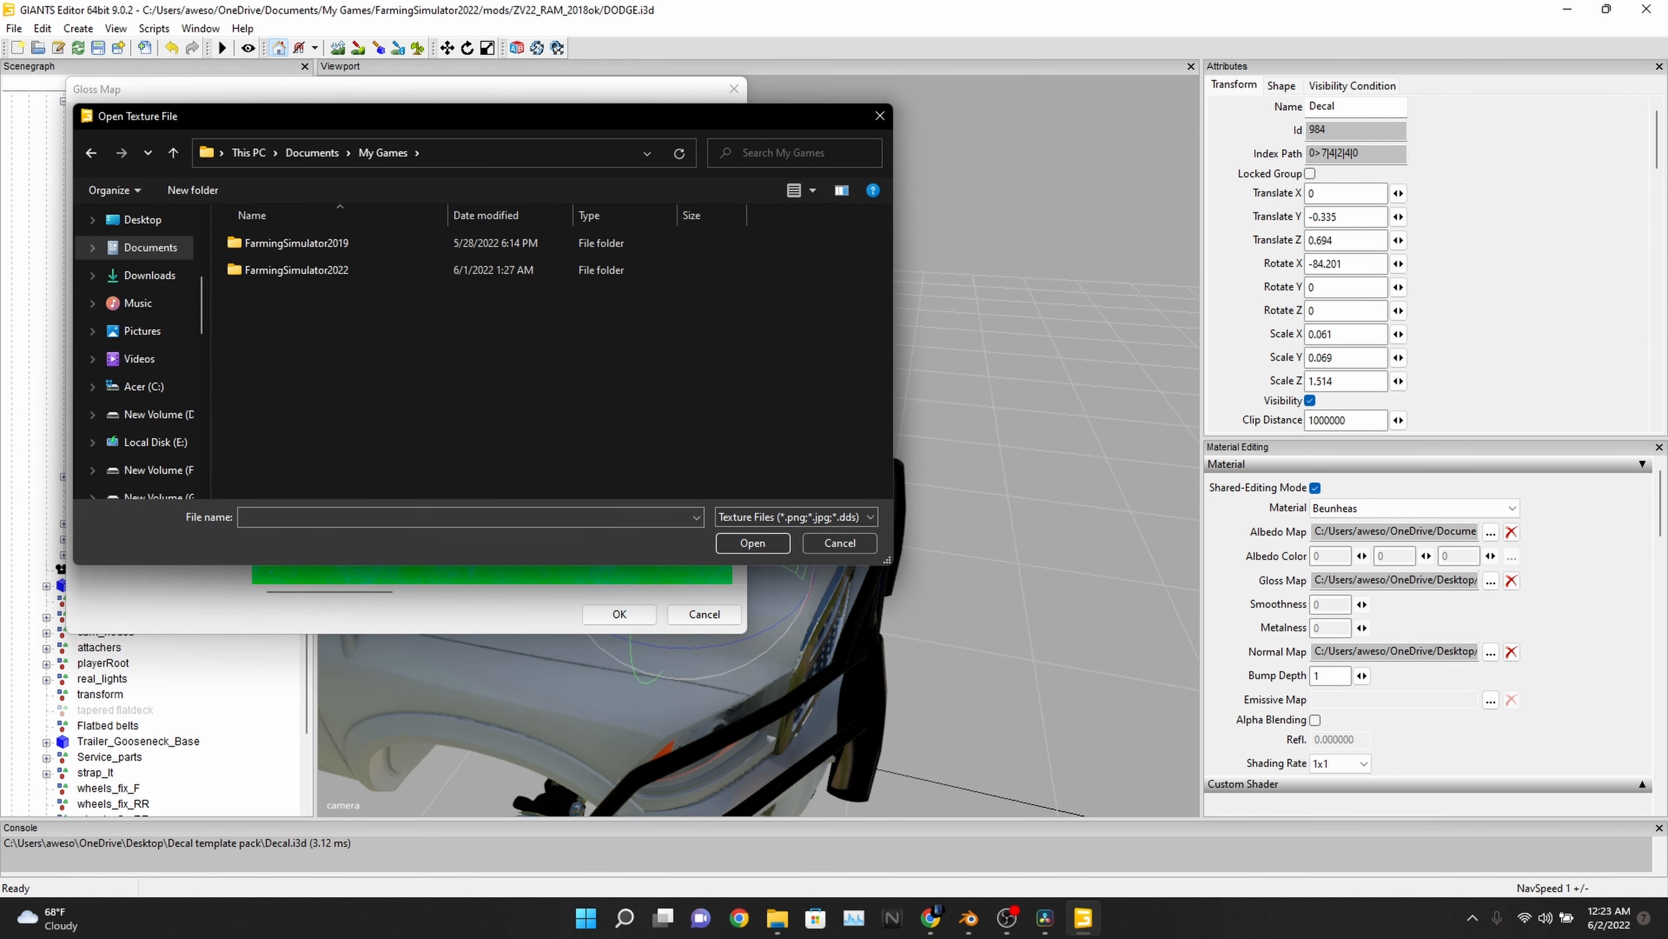
pyautogui.doubleClick(296, 270)
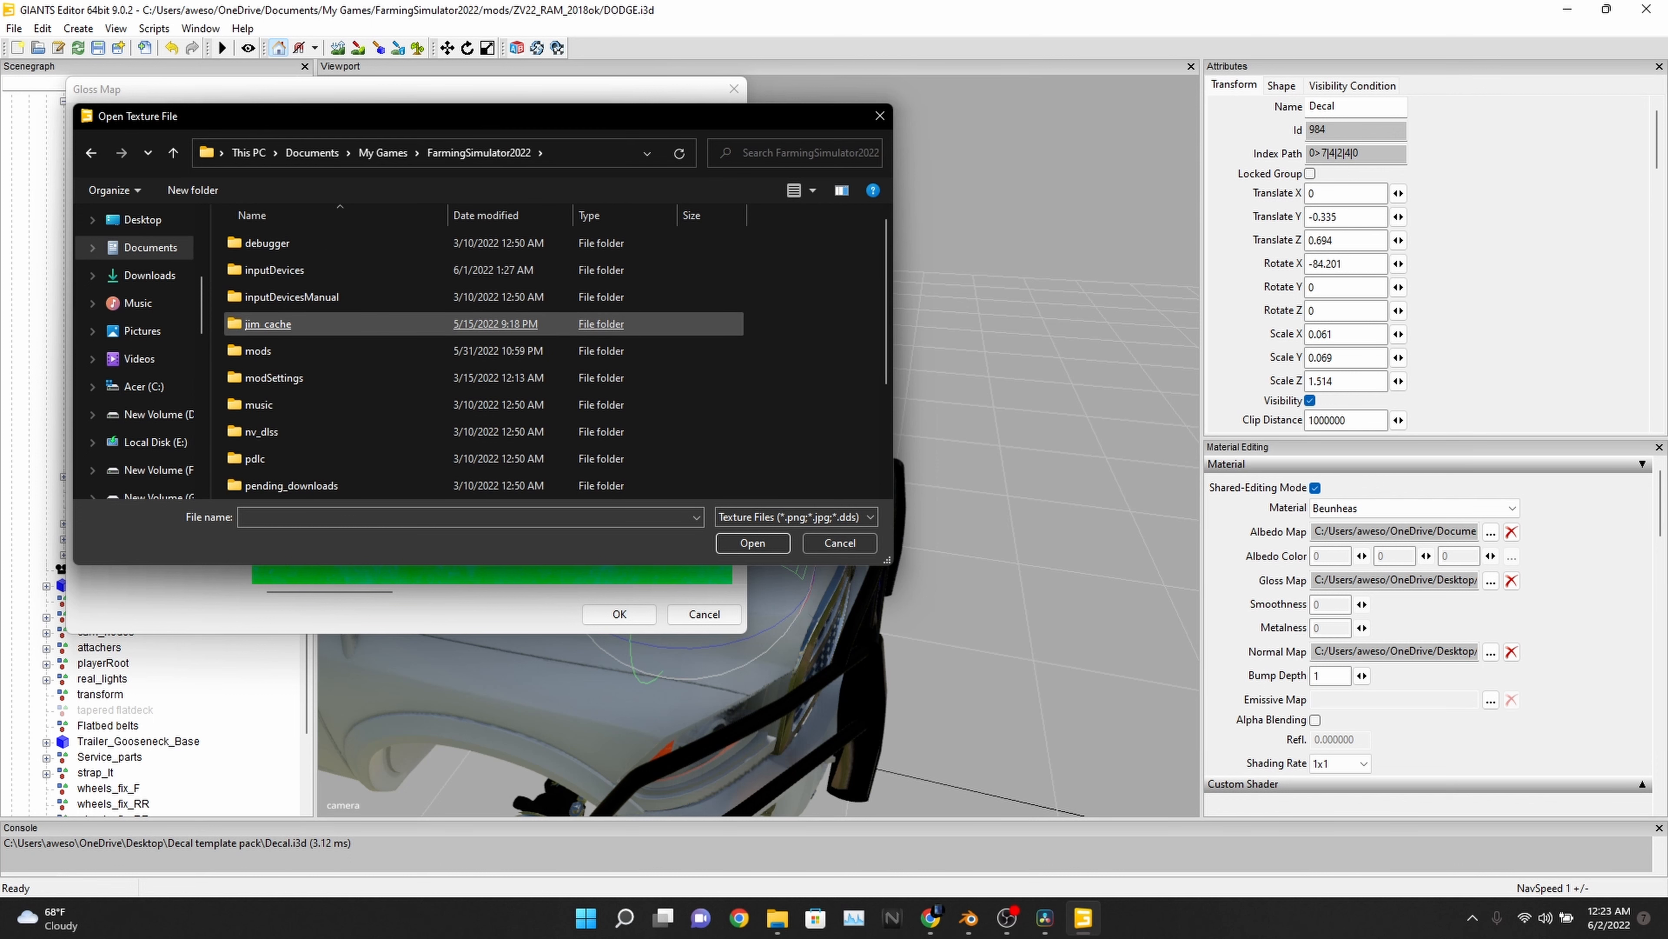
pyautogui.doubleClick(276, 350)
pyautogui.doubleClick(276, 243)
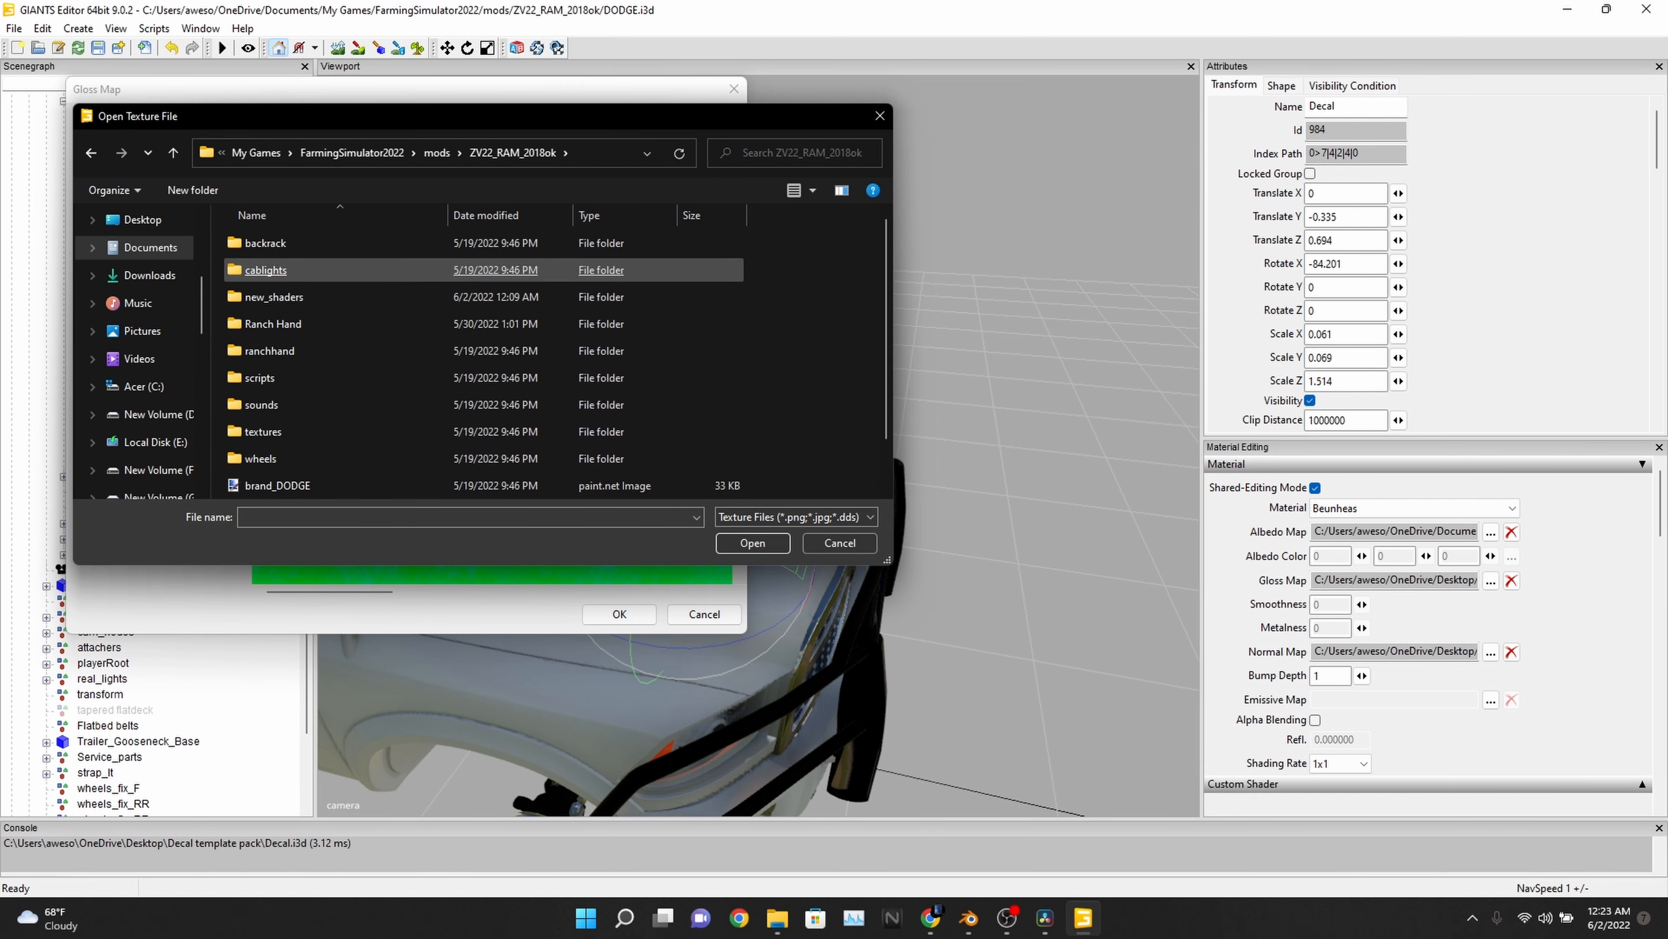
pyautogui.doubleClick(274, 297)
pyautogui.doubleClick(641, 381)
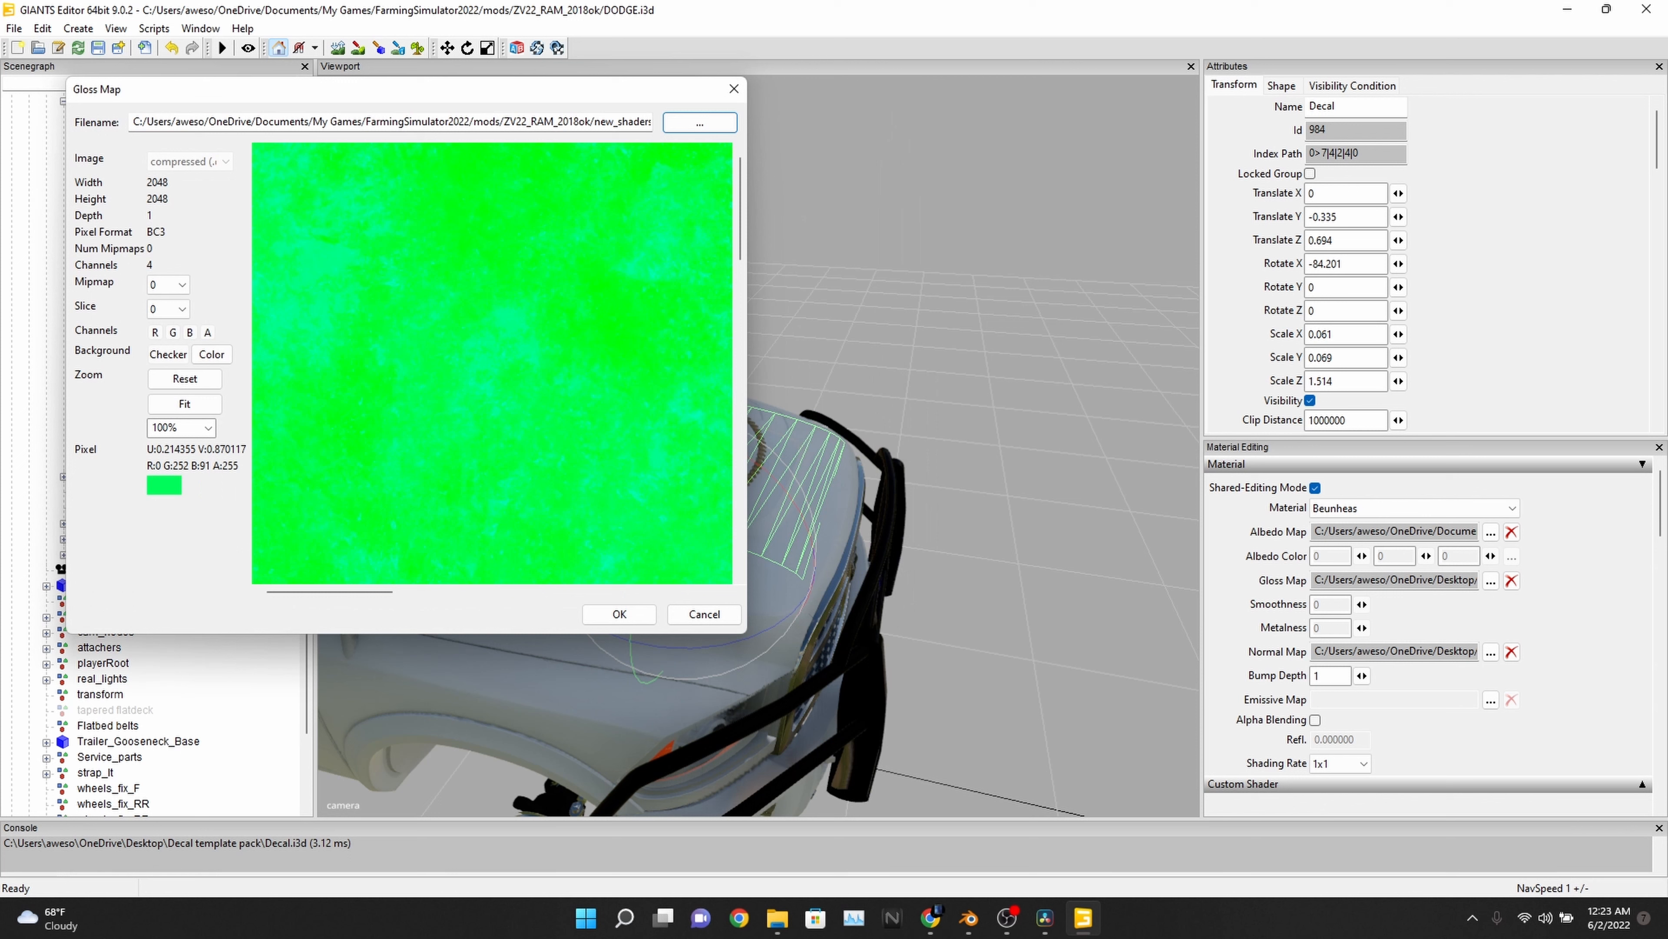